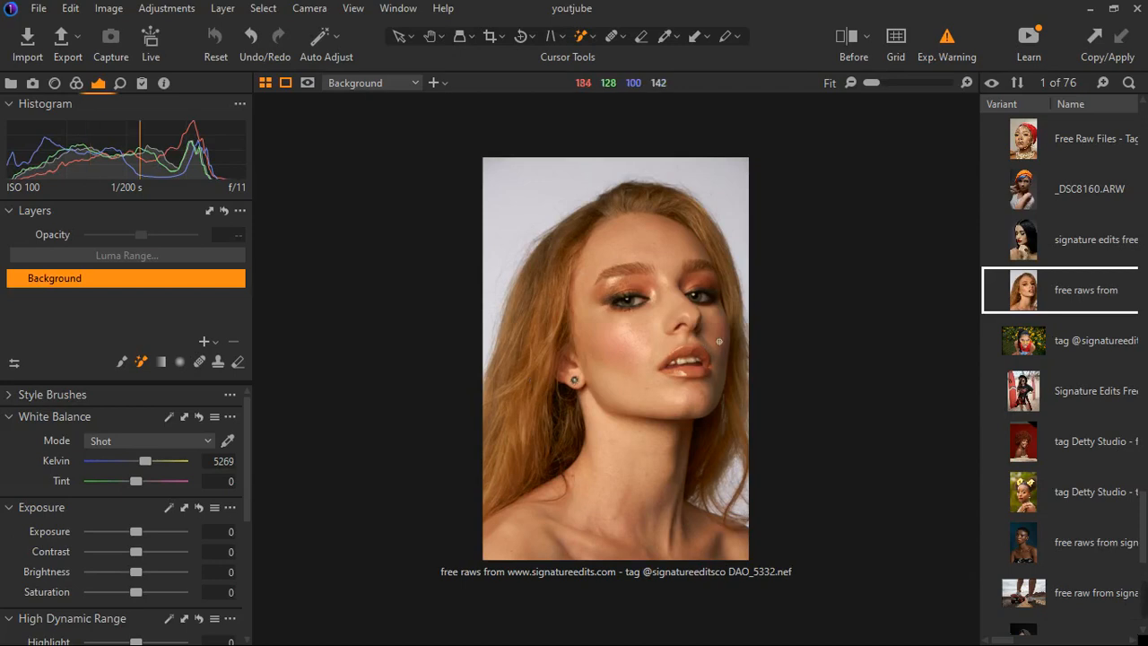
# Step: Examine the portrait's skin texture and colour up close on the face and forehead
pyautogui.scroll(2, 675, 354)
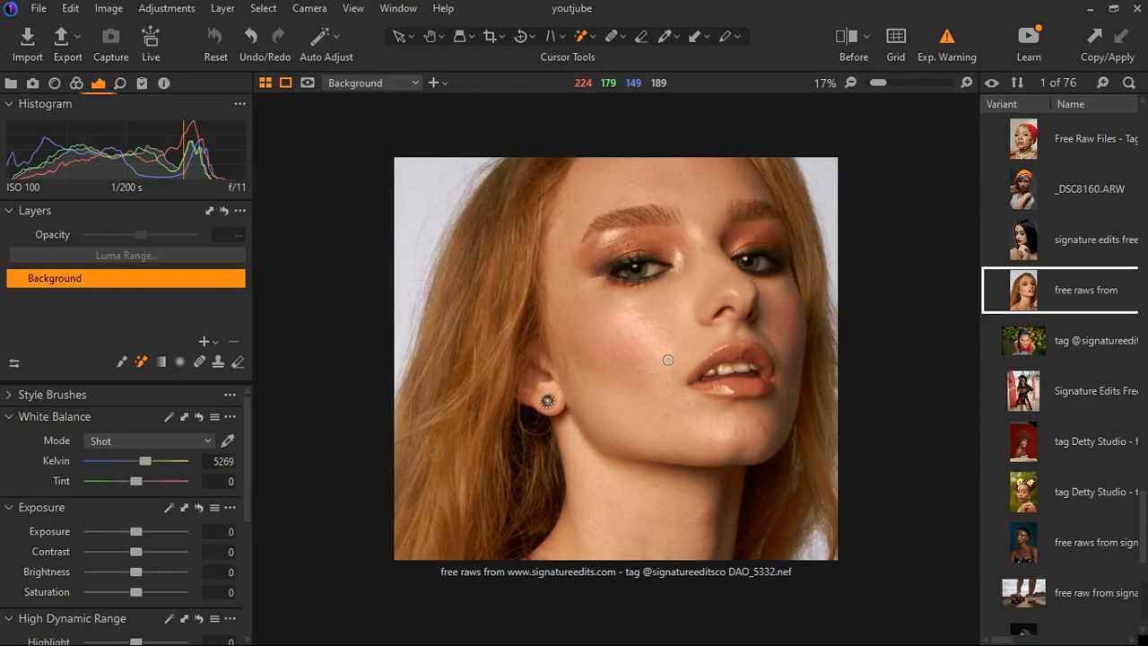
pyautogui.scroll(-1, 668, 360)
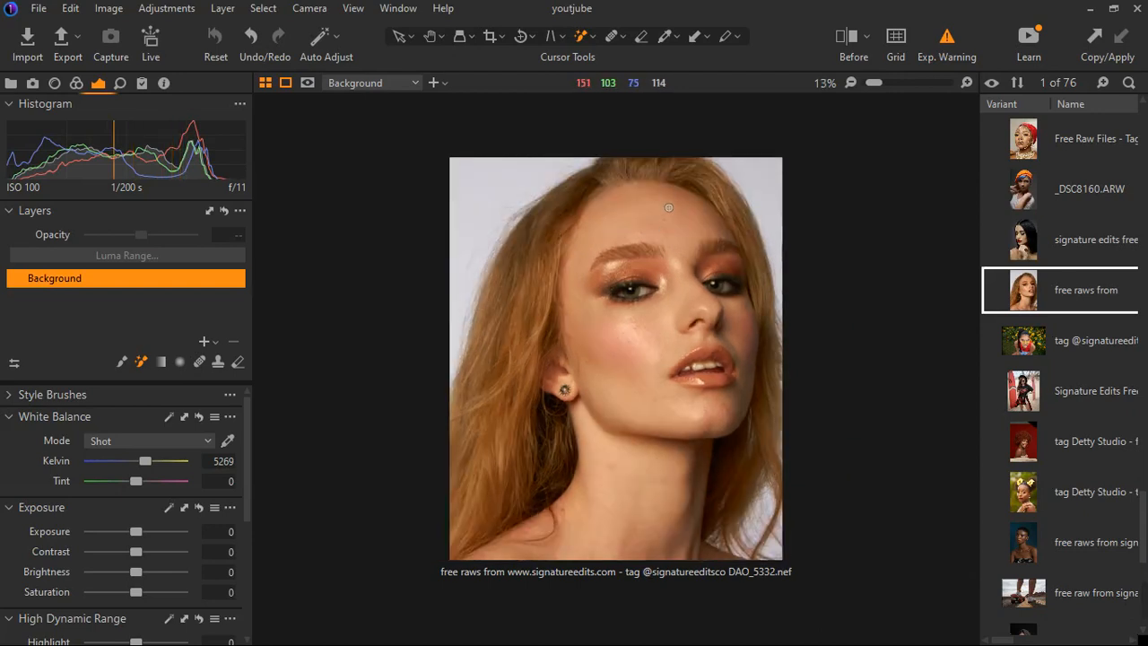
pyautogui.scroll(1, 670, 212)
pyautogui.scroll(3, 673, 215)
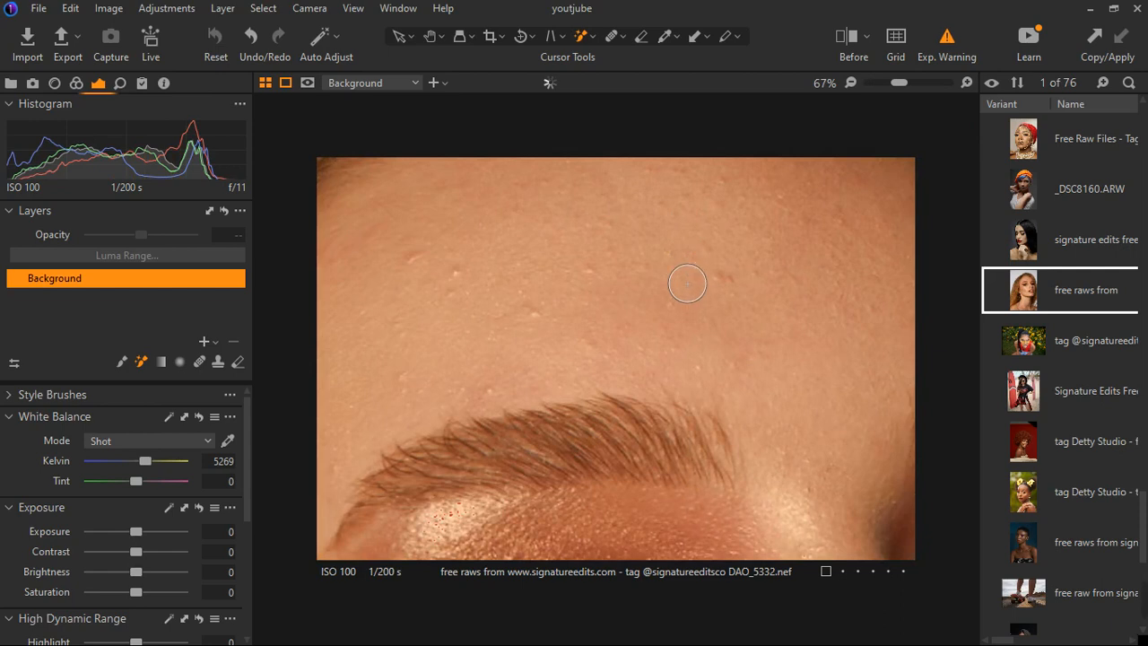
pyautogui.scroll(-1, 687, 288)
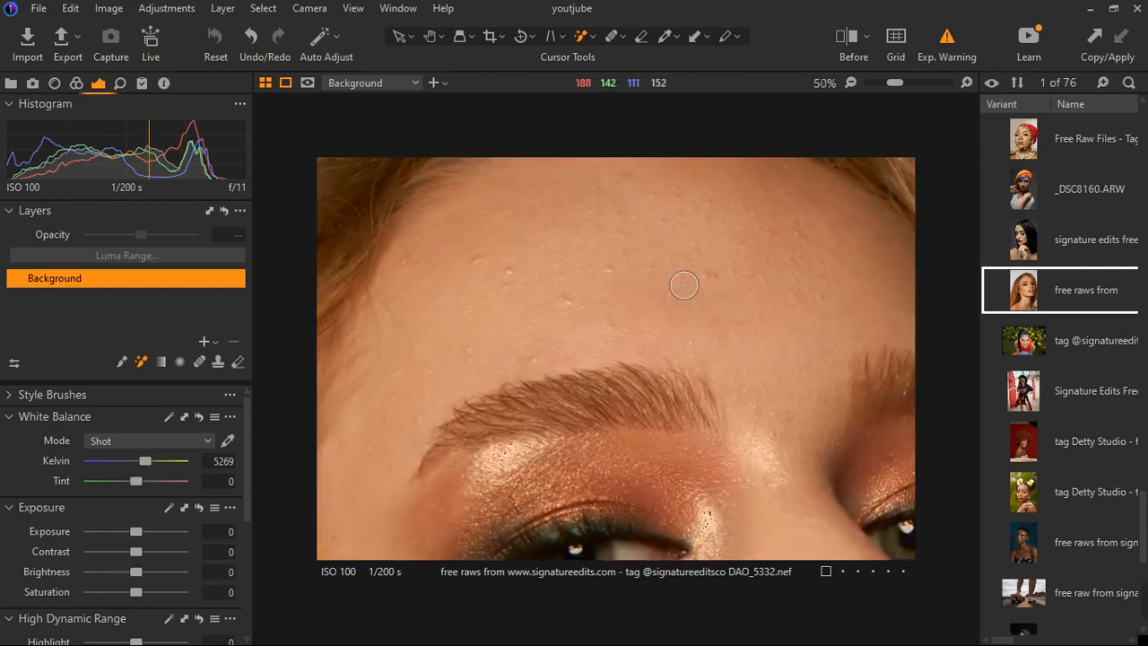
pyautogui.scroll(-3, 597, 299)
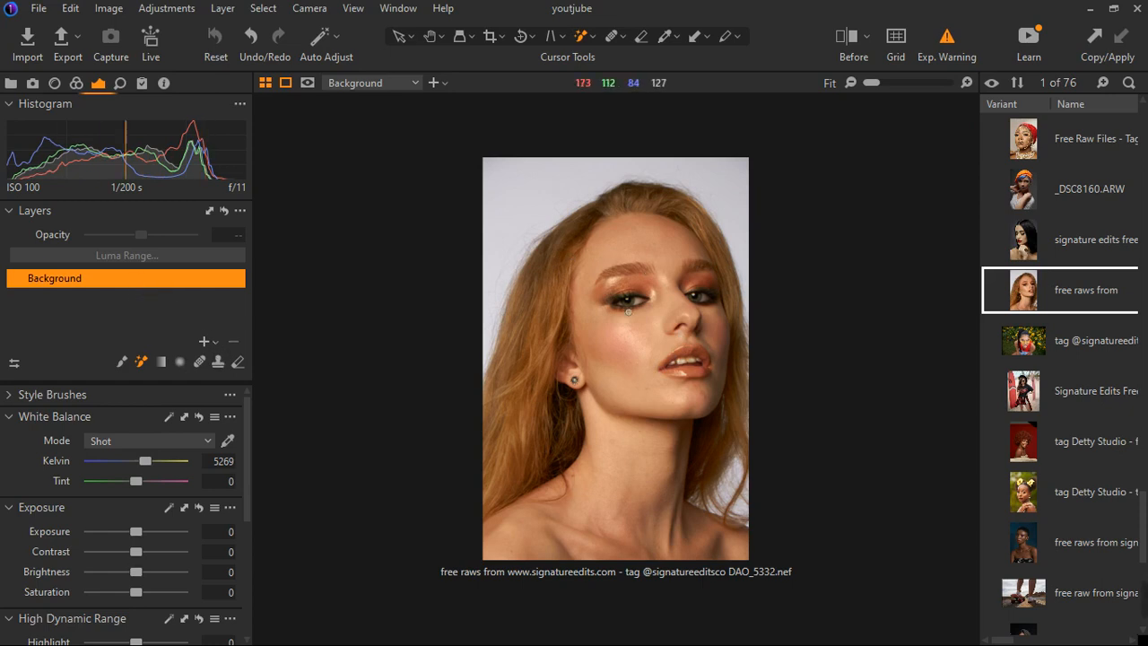
# Step: Add a filled adjustment layer and name it "white balance"
pyautogui.click(223, 359)
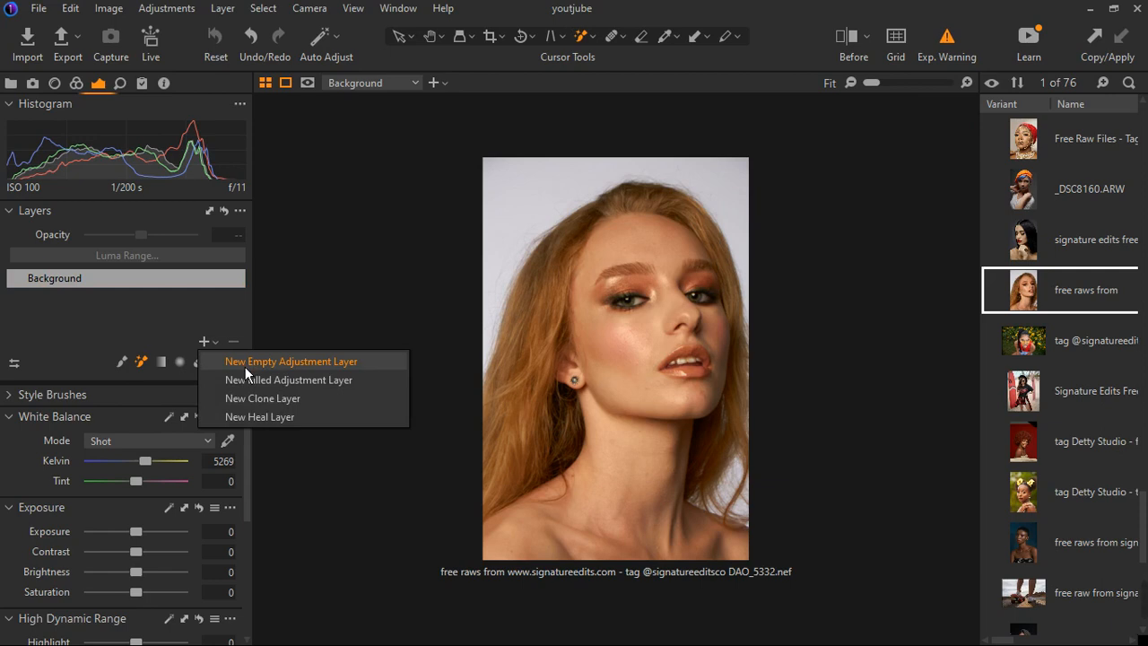
pyautogui.click(262, 384)
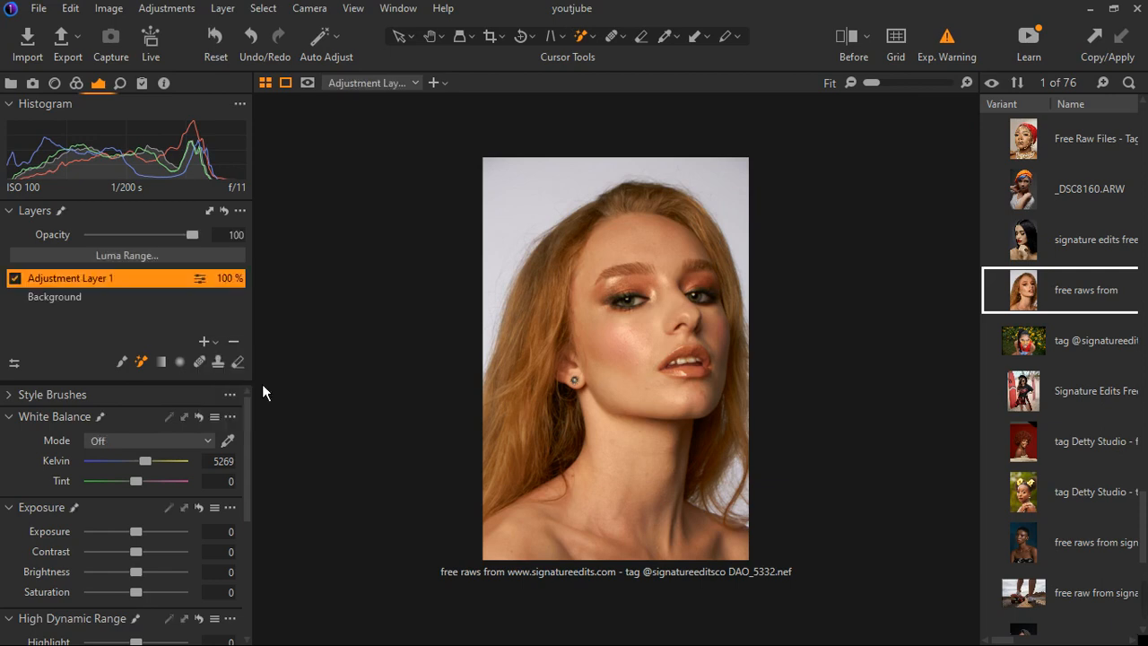
pyautogui.doubleClick(70, 278)
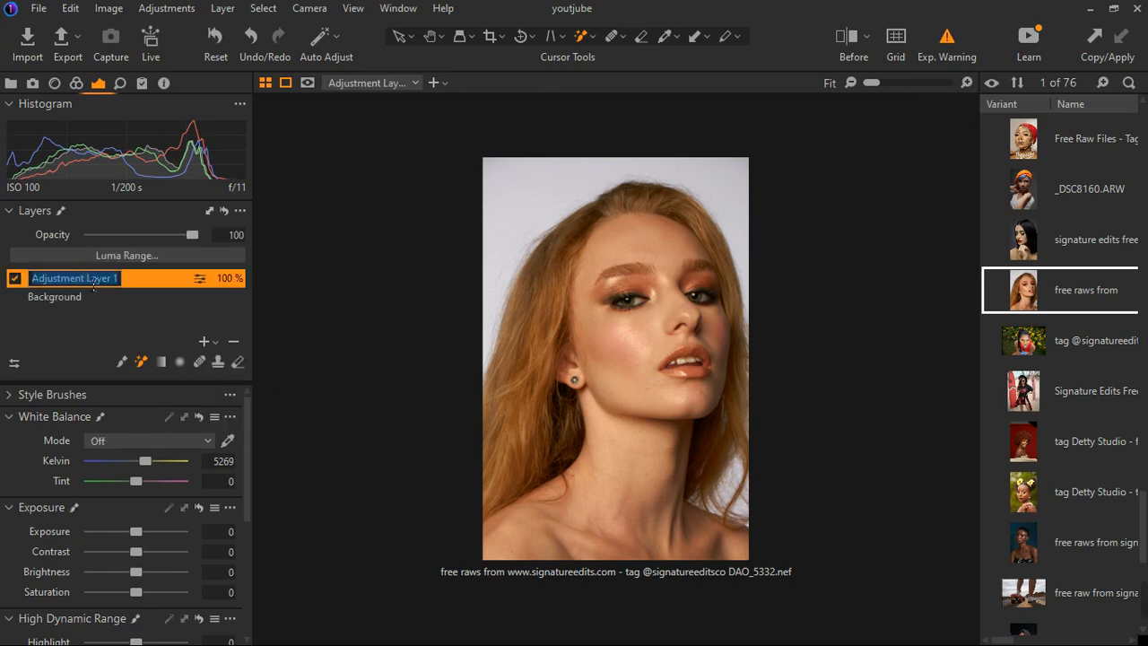
pyautogui.write('white ')
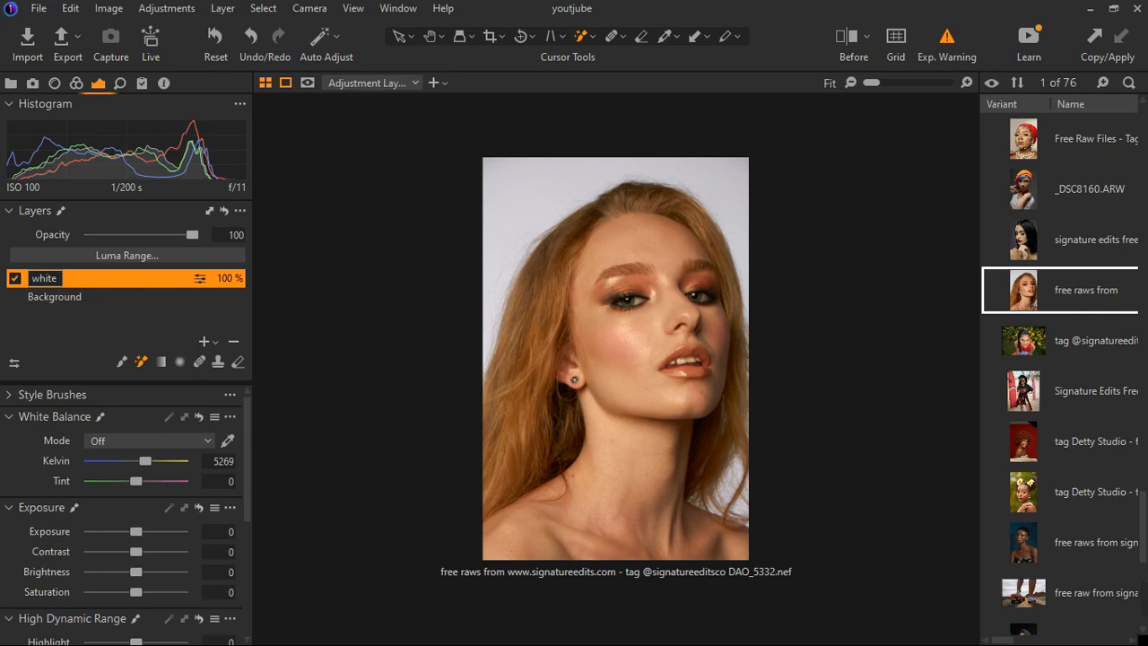
pyautogui.write('balance')
pyautogui.press('Return')
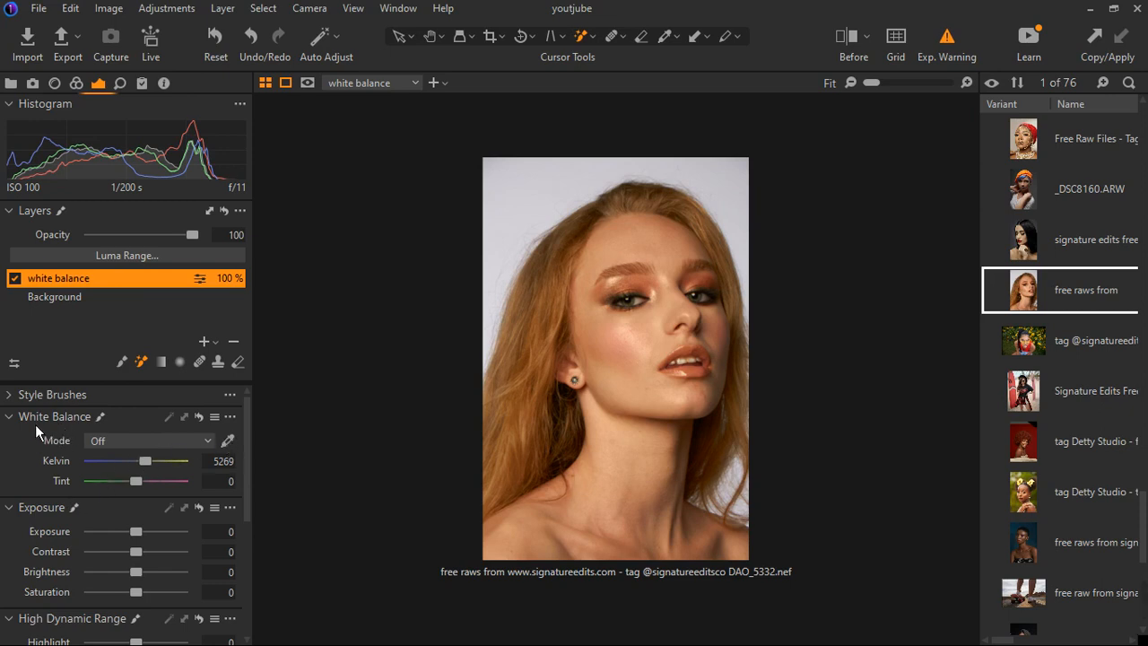
# Step: Correct the white balance on the white balance layer by sampling the white of the model's eye with the white balance picker
pyautogui.click(76, 83)
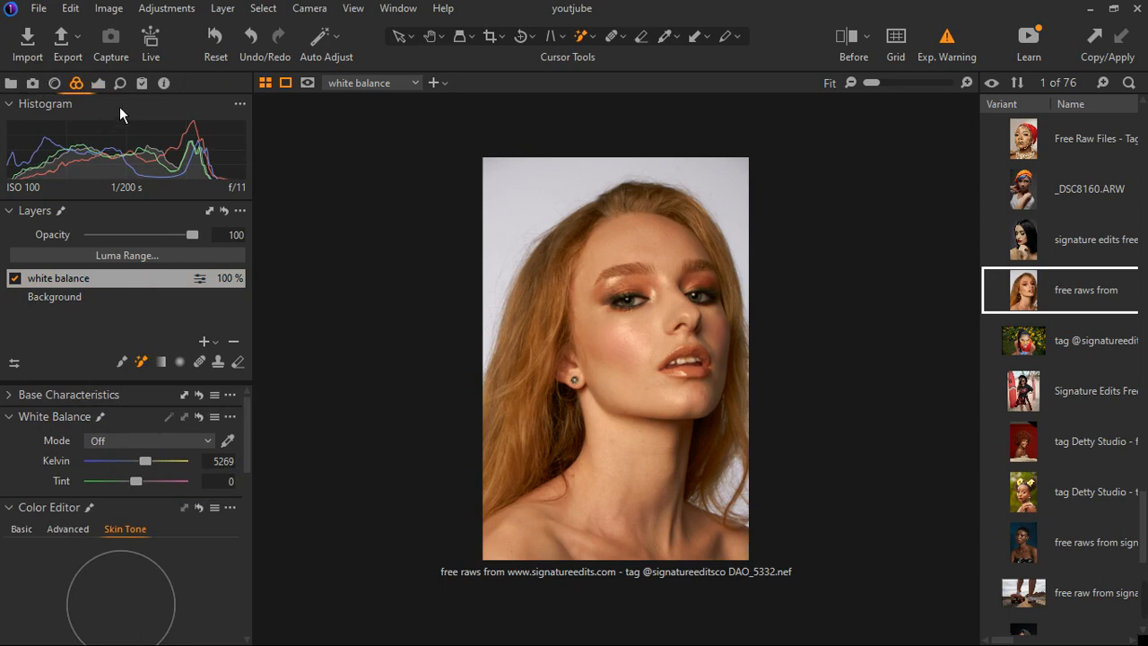
pyautogui.click(107, 90)
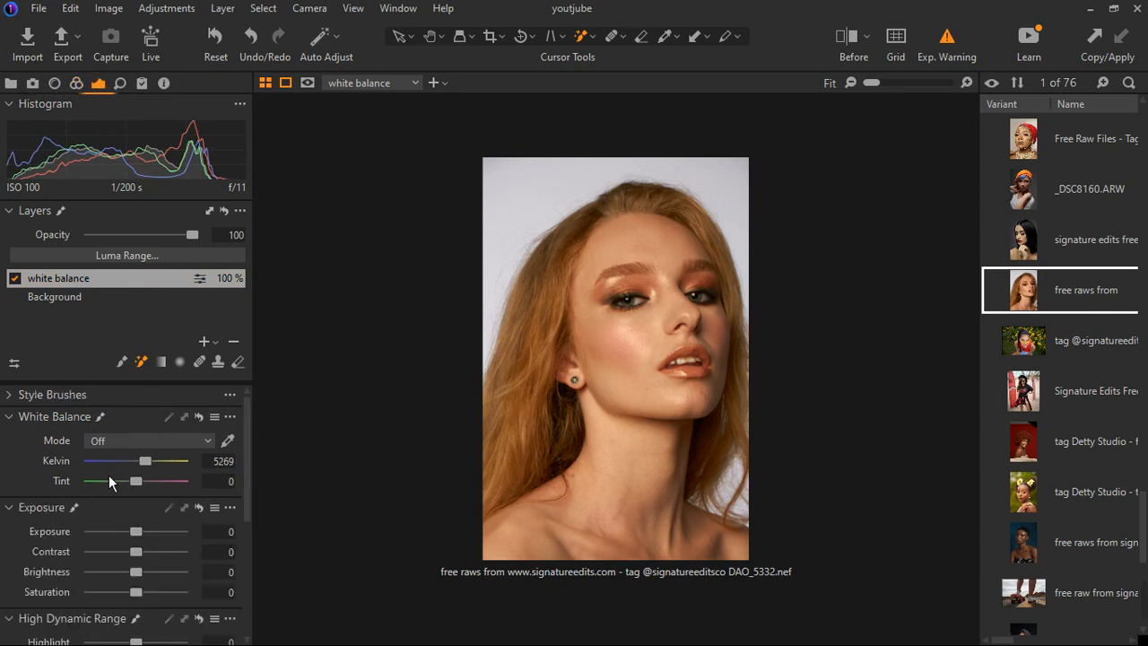
pyautogui.click(227, 441)
pyautogui.click(185, 440)
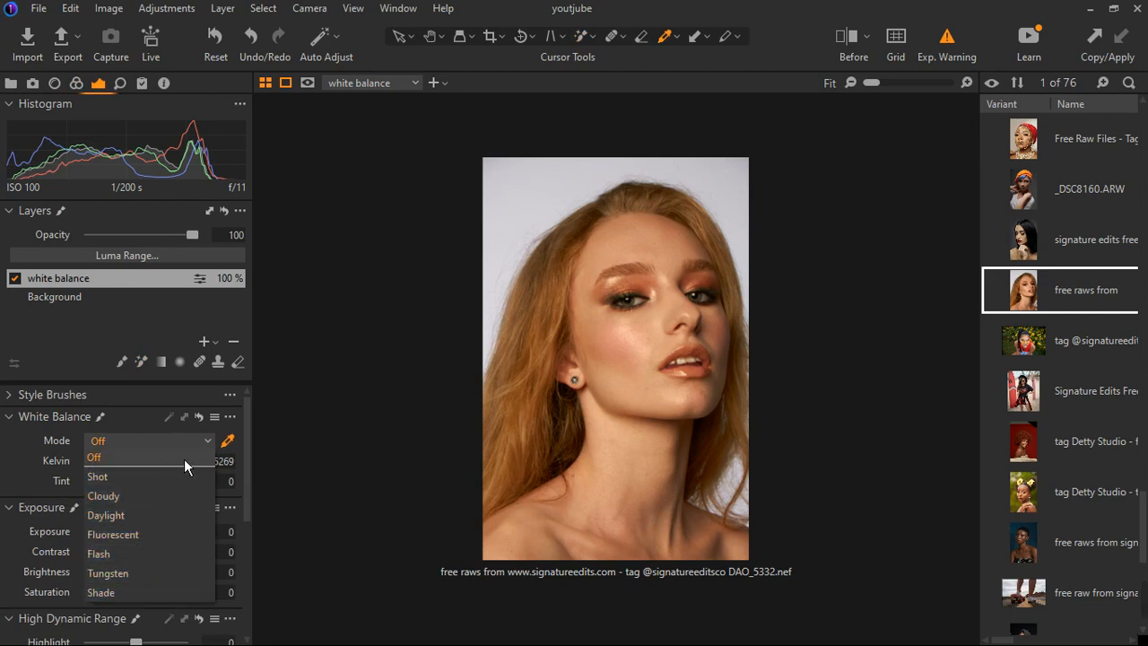
pyautogui.click(146, 437)
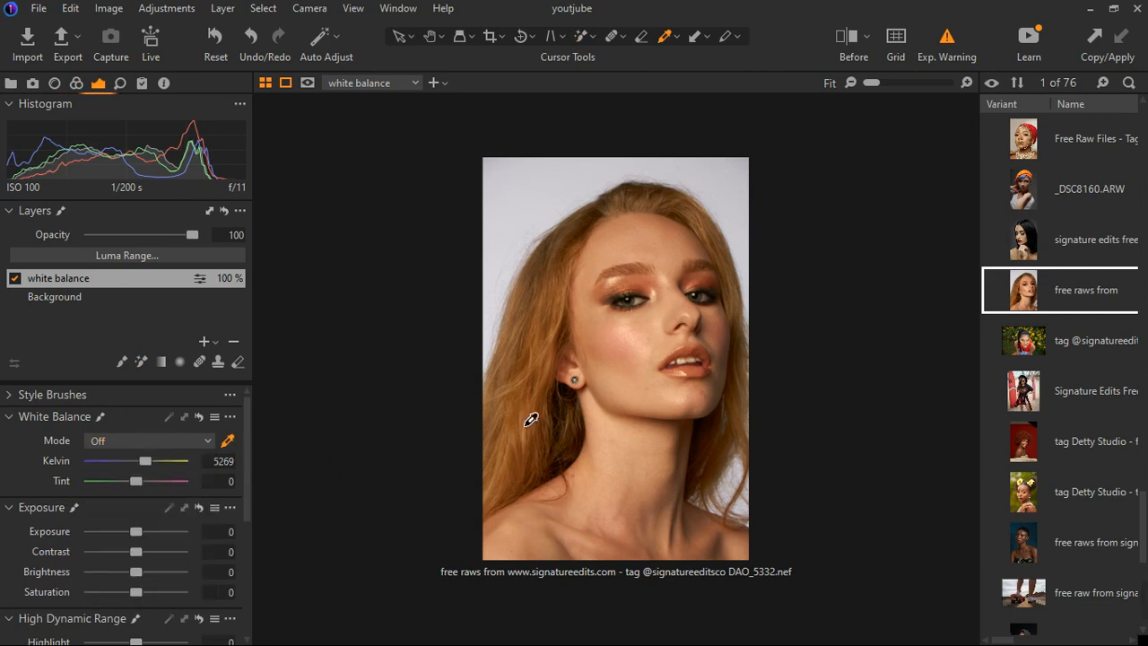
pyautogui.scroll(1, 728, 324)
pyautogui.scroll(1, 728, 324)
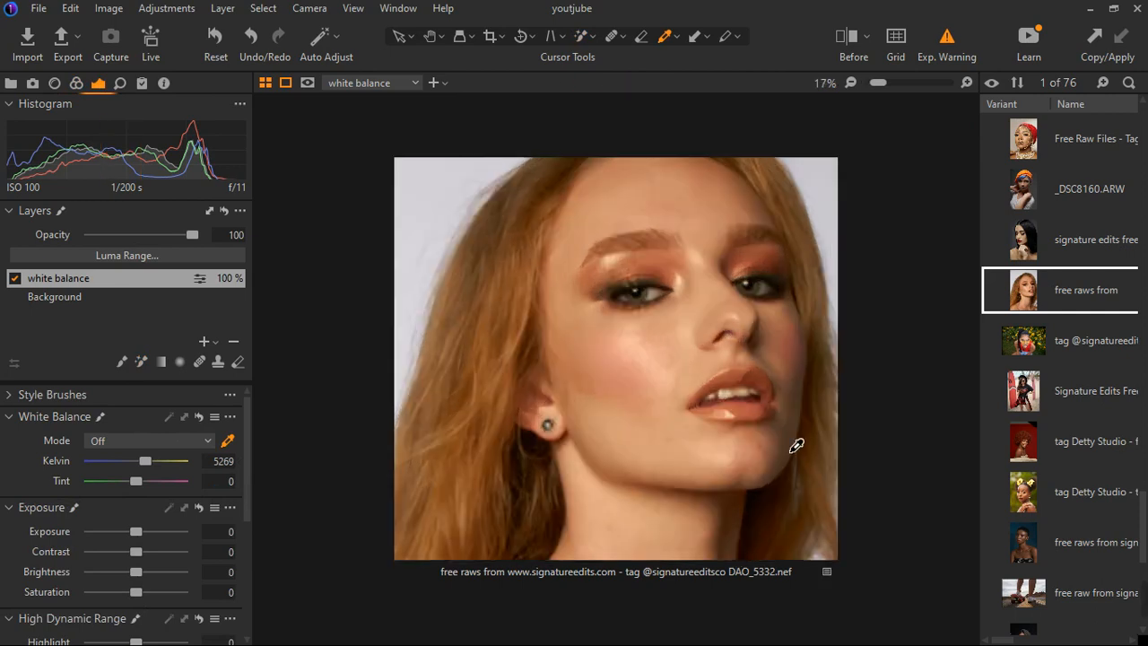
pyautogui.scroll(2, 816, 415)
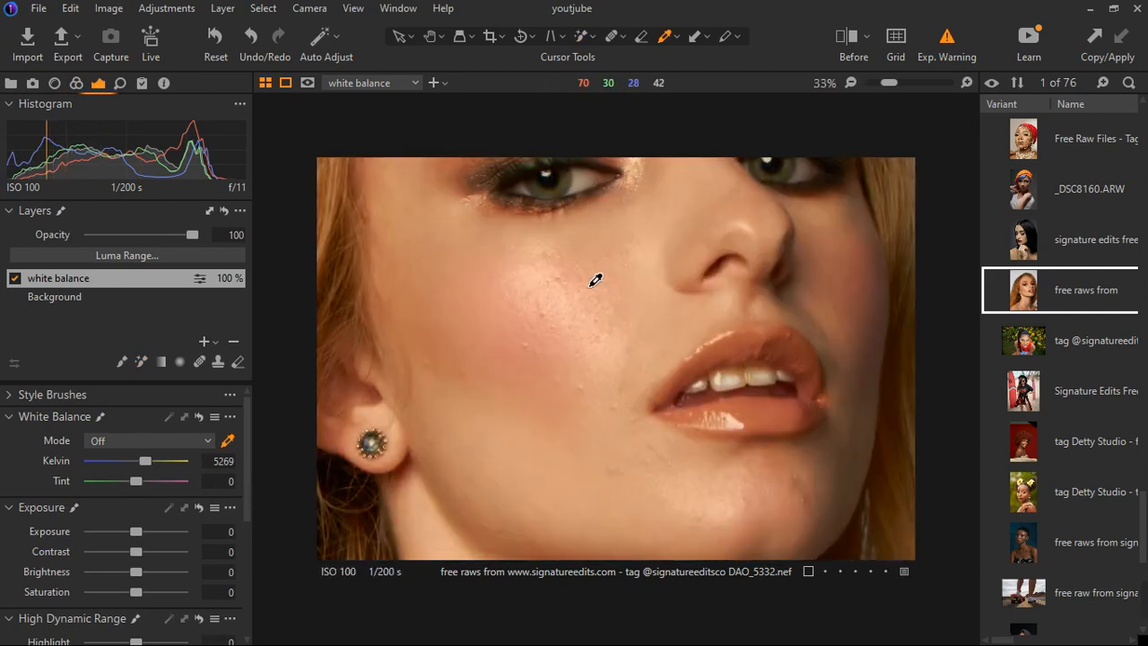
pyautogui.click(587, 201)
pyautogui.scroll(-3, 451, 320)
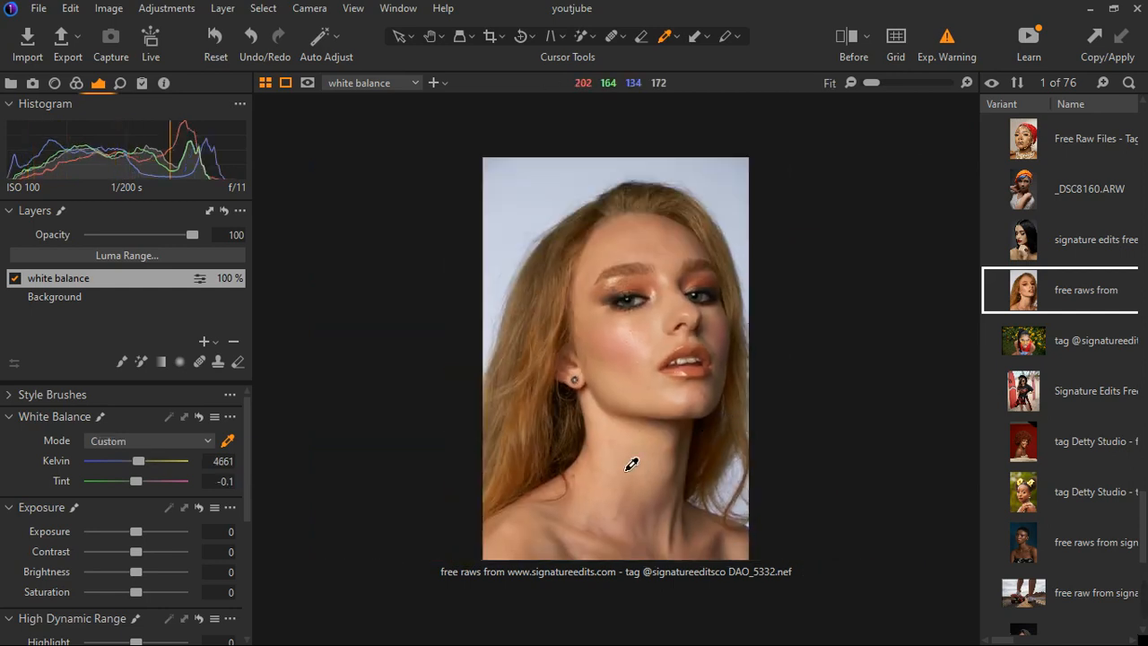
# Step: Compare the portrait with the white balance layer off and on, and check the corrected face up close
pyautogui.click(24, 286)
pyautogui.click(24, 286)
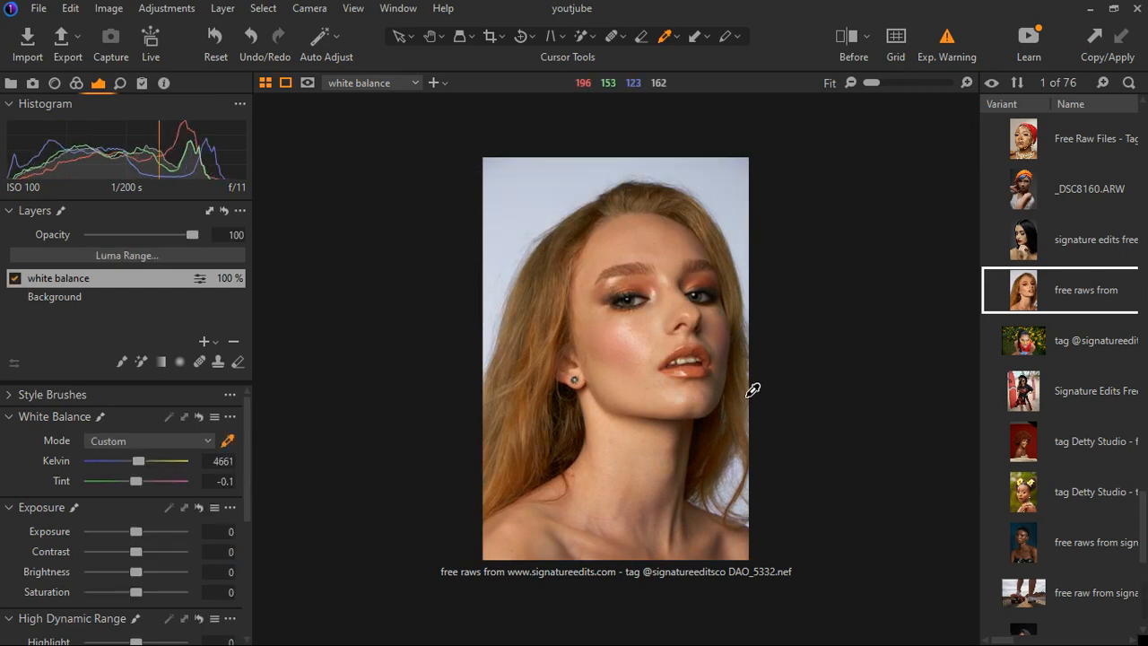
pyautogui.scroll(3, 751, 390)
pyautogui.scroll(-2, 720, 396)
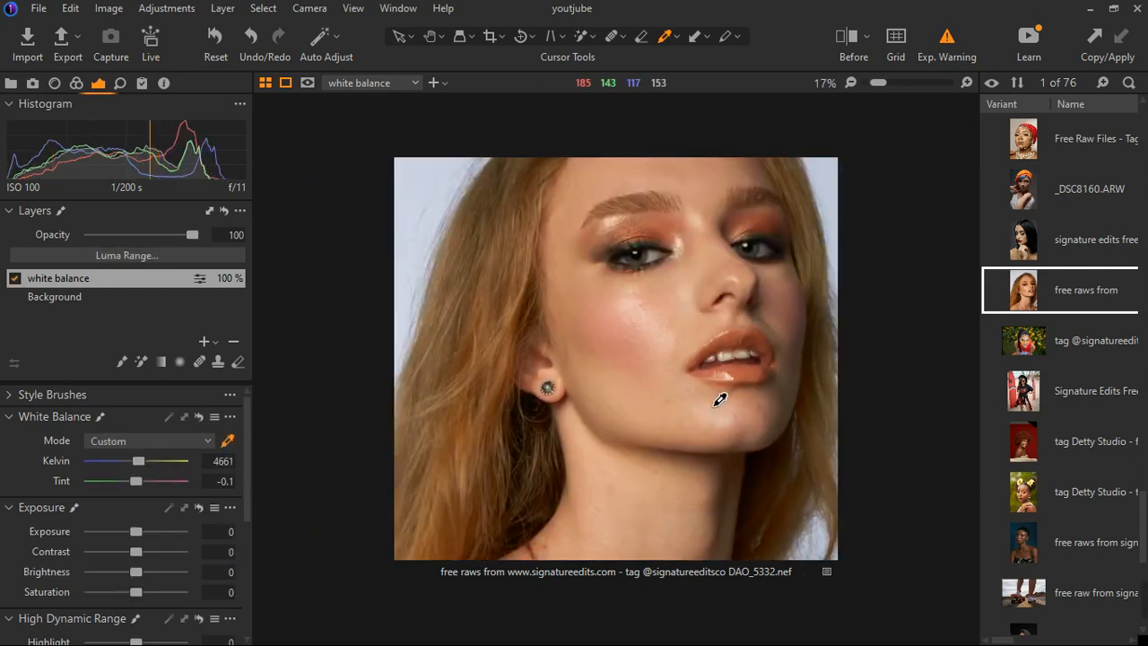
pyautogui.scroll(-2, 720, 397)
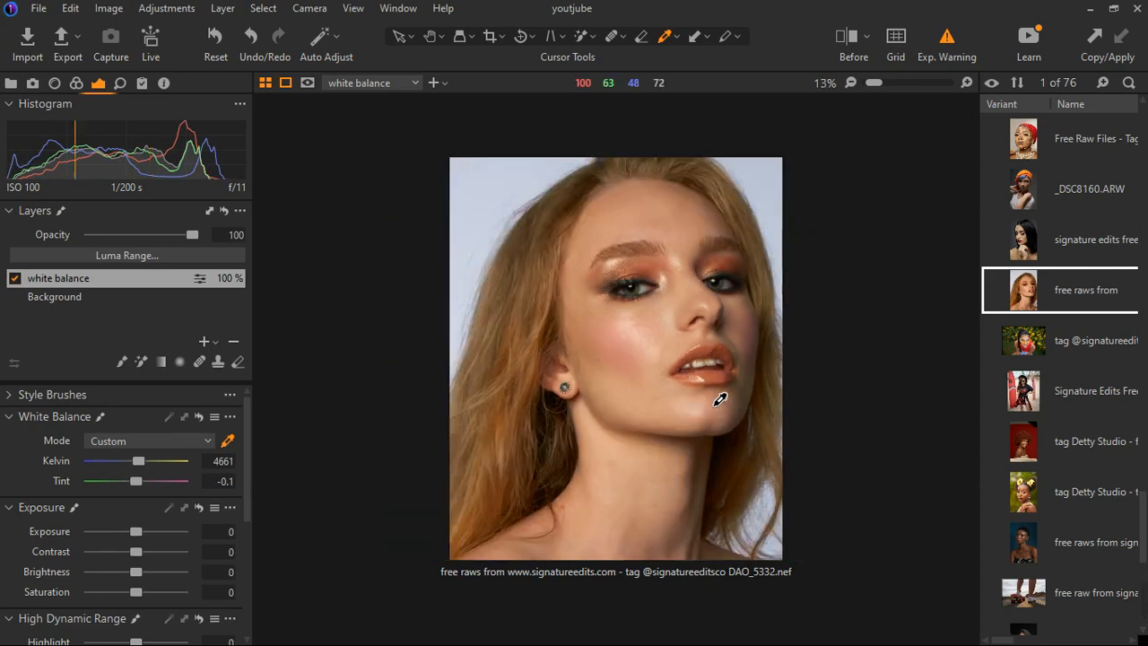
pyautogui.scroll(-1, 636, 392)
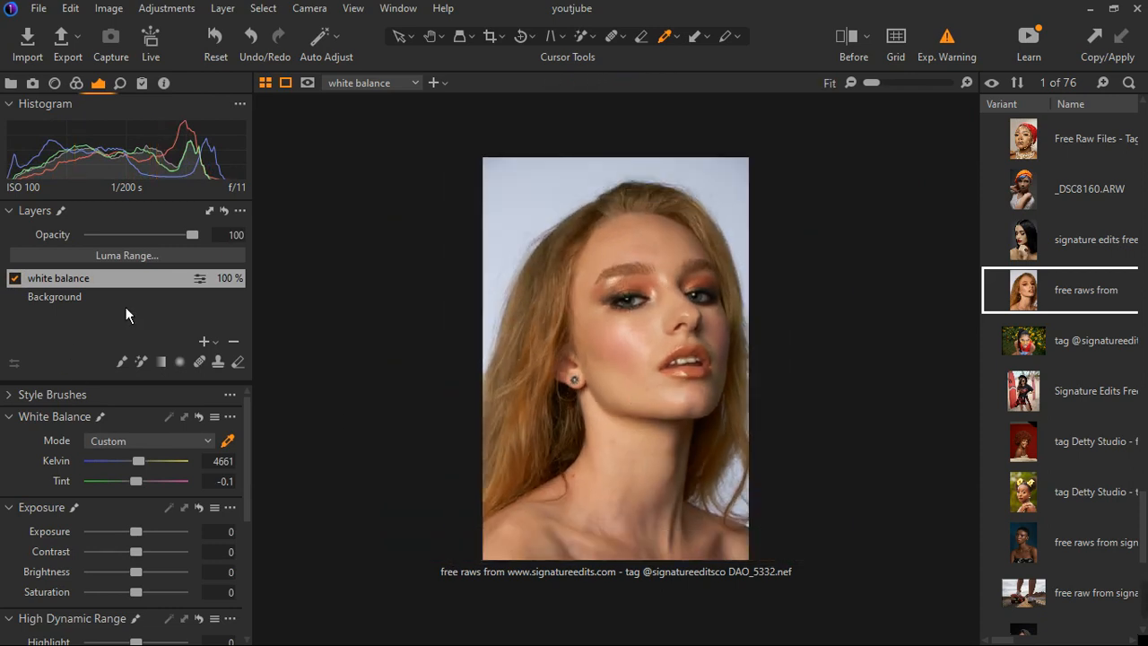
# Step: Add an empty adjustment layer and name it "skin"
pyautogui.click(221, 345)
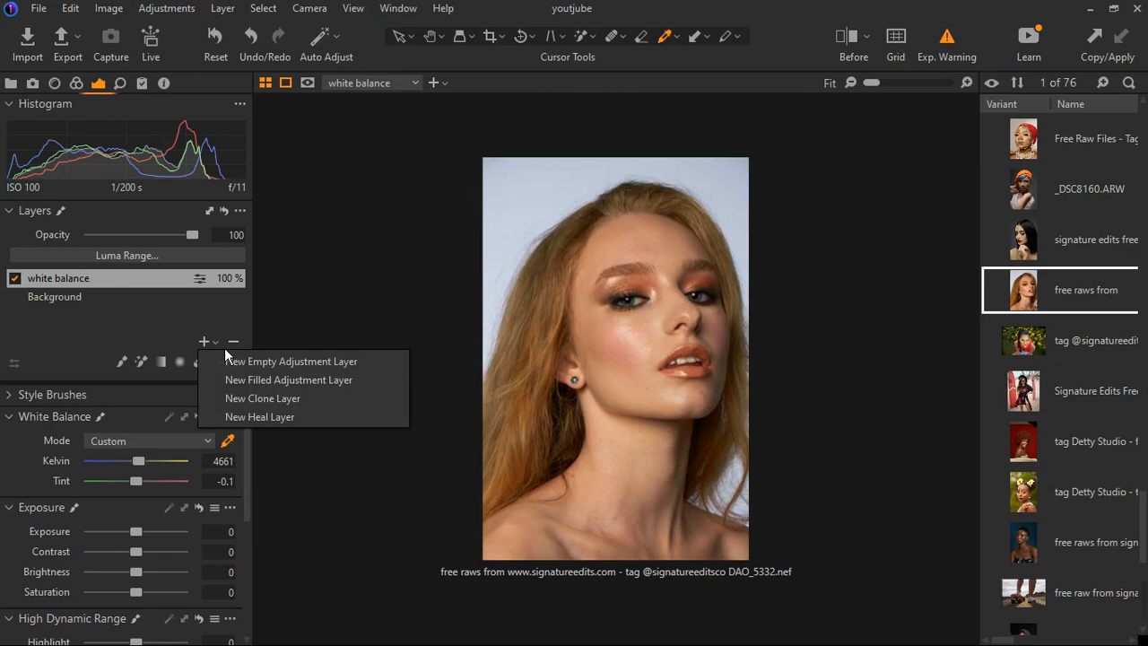
pyautogui.click(244, 367)
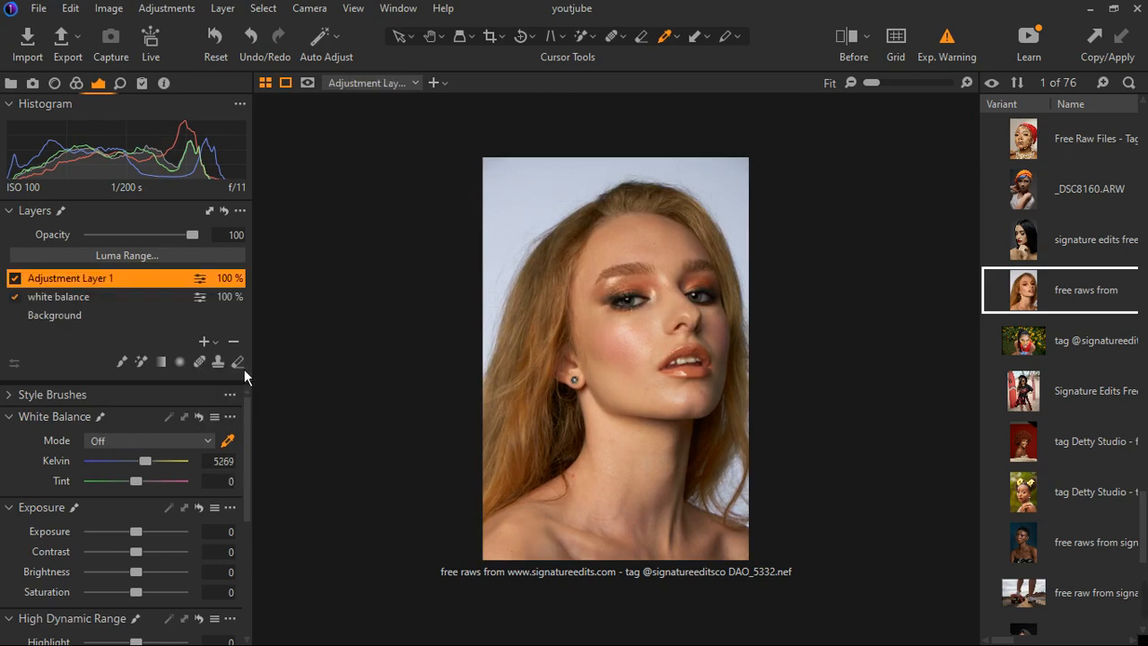
pyautogui.write('skin')
pyautogui.press('Return')
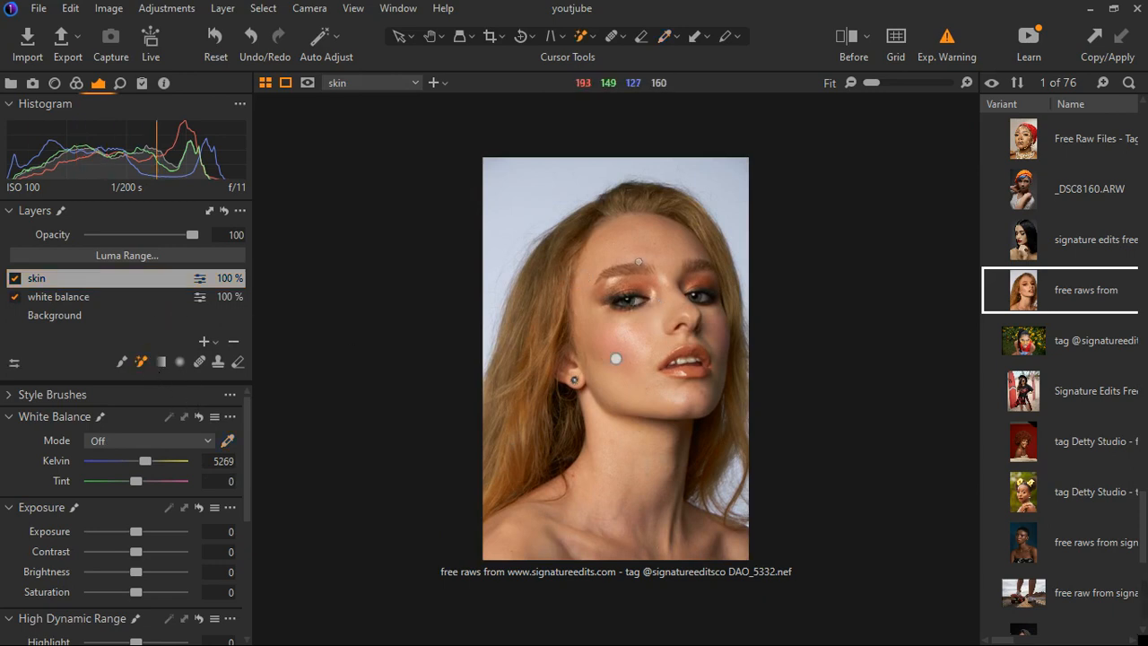
# Step: Increase the Magic Brush's Refine Edge amount and mask the skin of the face, neck and shoulders on the skin layer
pyautogui.rightClick(615, 358)
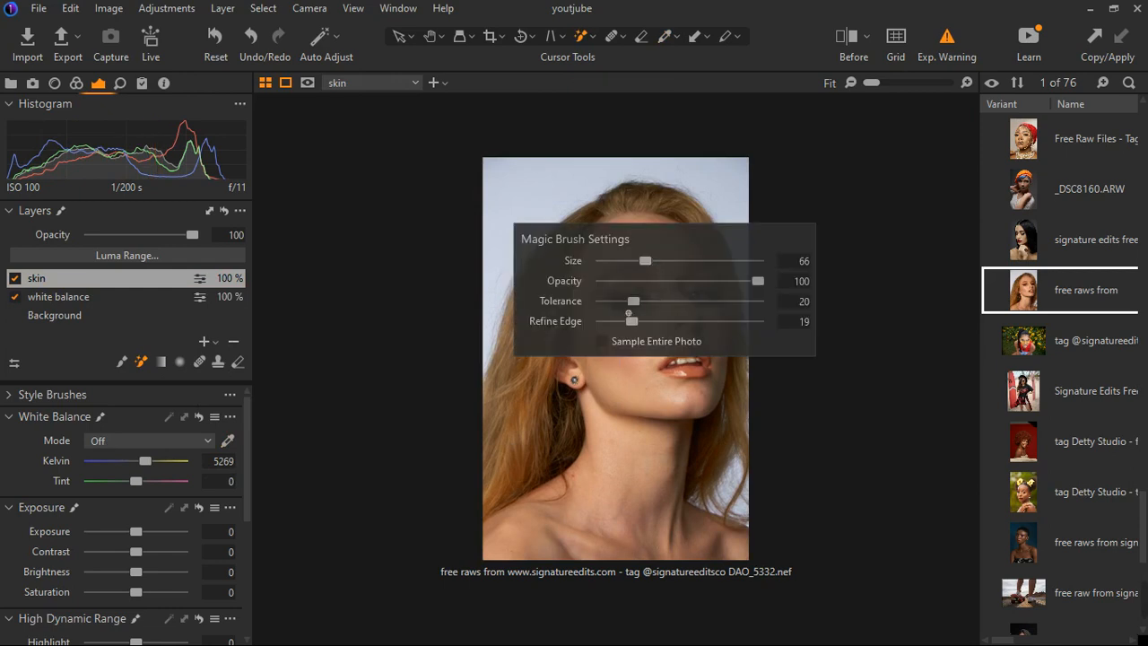
pyautogui.moveTo(632, 321); pyautogui.dragTo(664, 321)
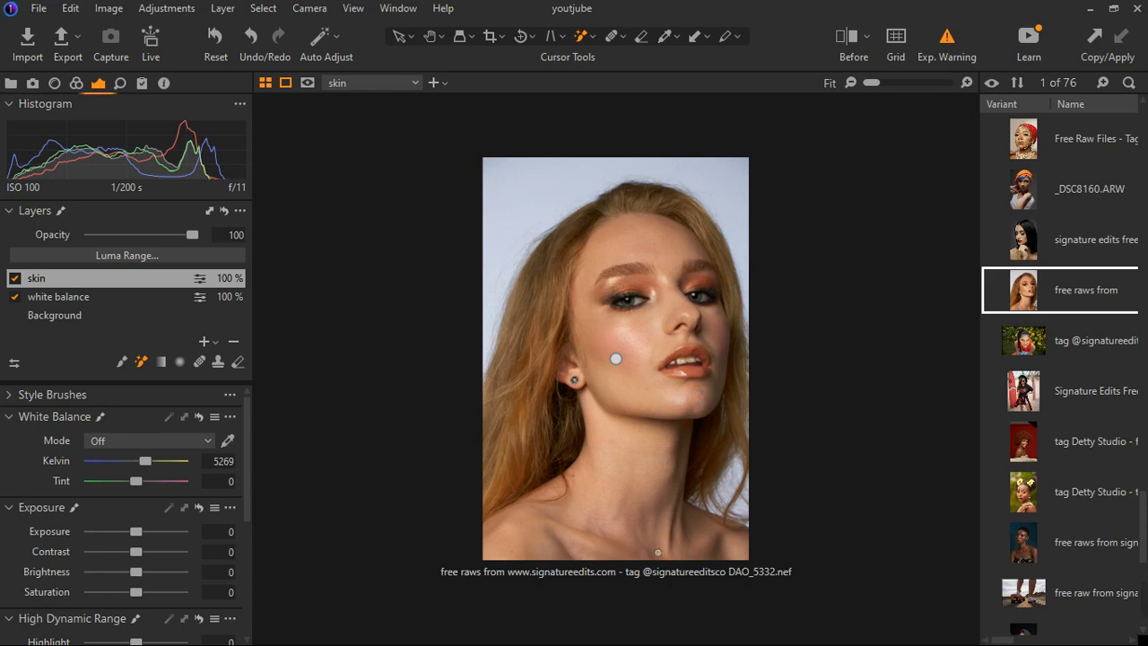
pyautogui.click(612, 446)
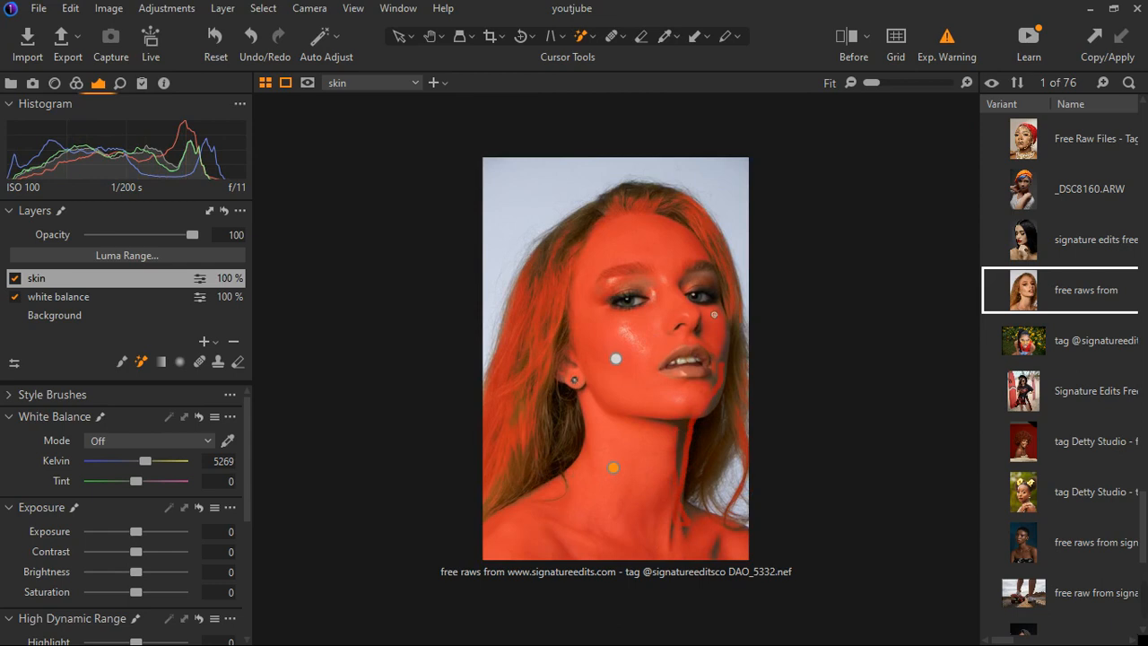
pyautogui.click(715, 303)
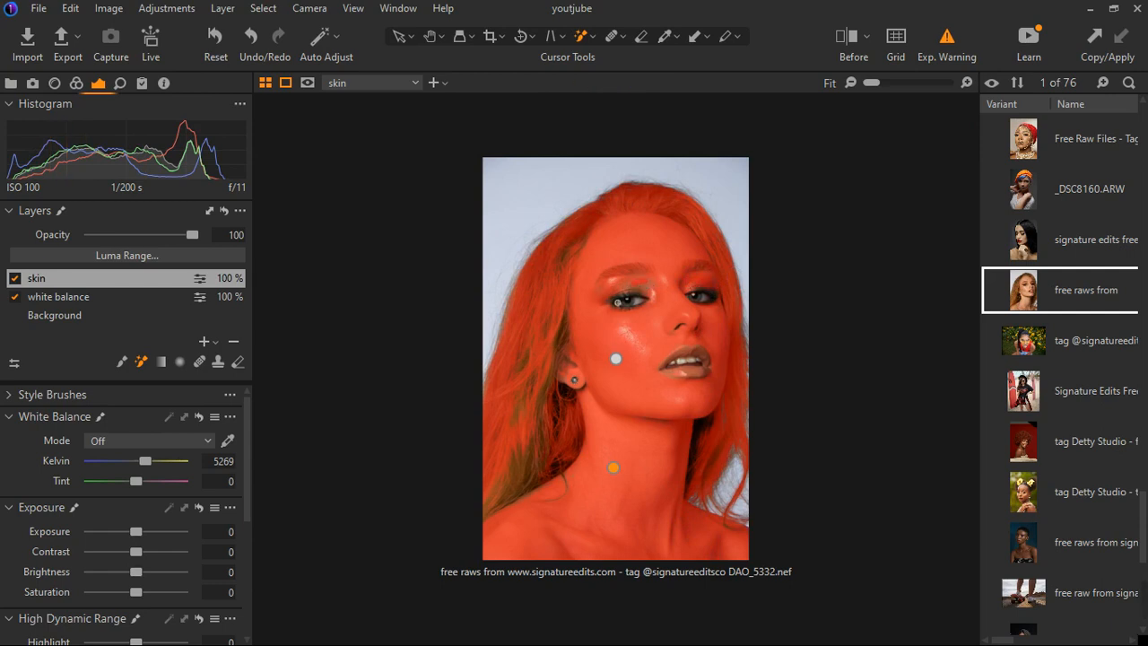
# Step: Erase the skin layer's mask from the hair with an enlarged eraser brush, and hide the mask overlay
pyautogui.press('e')
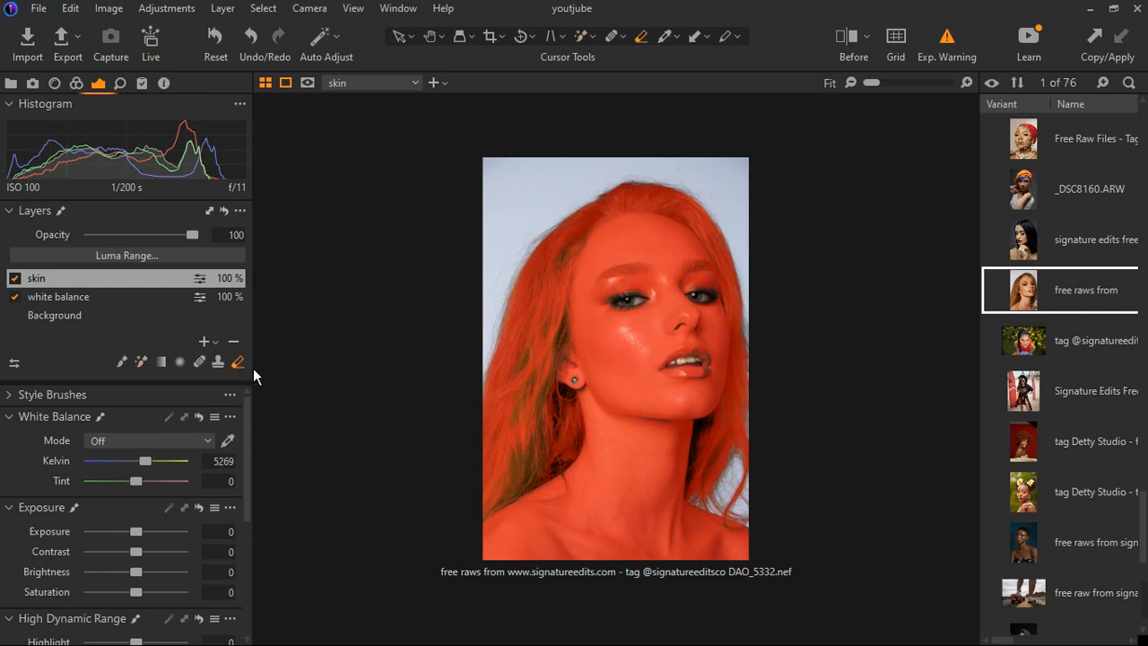
pyautogui.press('h')
pyautogui.press(']')
pyautogui.press(']')
pyautogui.press(']')
pyautogui.press(']')
pyautogui.press(']')
pyautogui.press(']')
pyautogui.press(']')
pyautogui.press(']')
pyautogui.moveTo(529, 348)
pyautogui.mouseDown()
pyautogui.moveTo(556, 310)
pyautogui.moveTo(559, 359)
pyautogui.moveTo(535, 398)
pyautogui.moveTo(540, 368)
pyautogui.moveTo(549, 408)
pyautogui.moveTo(525, 457)
pyautogui.moveTo(564, 438)
pyautogui.moveTo(577, 445)
pyautogui.moveTo(515, 495)
pyautogui.moveTo(517, 401)
pyautogui.moveTo(510, 468)
pyautogui.moveTo(566, 449)
pyautogui.moveTo(588, 458)
pyautogui.moveTo(514, 500)
pyautogui.moveTo(546, 295)
pyautogui.moveTo(564, 252)
pyautogui.moveTo(643, 201)
pyautogui.moveTo(697, 192)
pyautogui.moveTo(730, 213)
pyautogui.moveTo(643, 204)
pyautogui.moveTo(588, 227)
pyautogui.moveTo(580, 251)
pyautogui.moveTo(626, 221)
pyautogui.moveTo(662, 217)
pyautogui.moveTo(745, 238)
pyautogui.moveTo(781, 304)
pyautogui.moveTo(757, 252)
pyautogui.moveTo(794, 366)
pyautogui.moveTo(749, 497)
pyautogui.moveTo(772, 390)
pyautogui.moveTo(762, 291)
pyautogui.moveTo(728, 234)
pyautogui.moveTo(702, 217)
pyautogui.moveTo(616, 211)
pyautogui.moveTo(585, 246)
pyautogui.moveTo(563, 393)
pyautogui.moveTo(534, 456)
pyautogui.moveTo(546, 466)
pyautogui.moveTo(555, 420)
pyautogui.moveTo(545, 470)
pyautogui.moveTo(496, 520)
pyautogui.mouseUp()
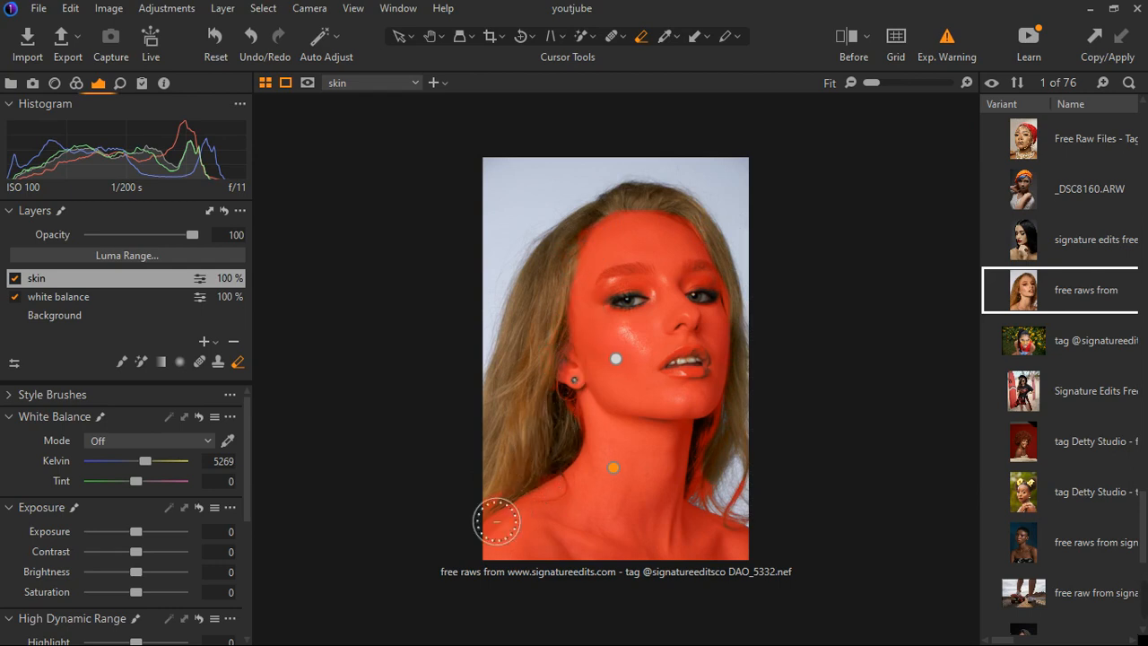
pyautogui.press('m')
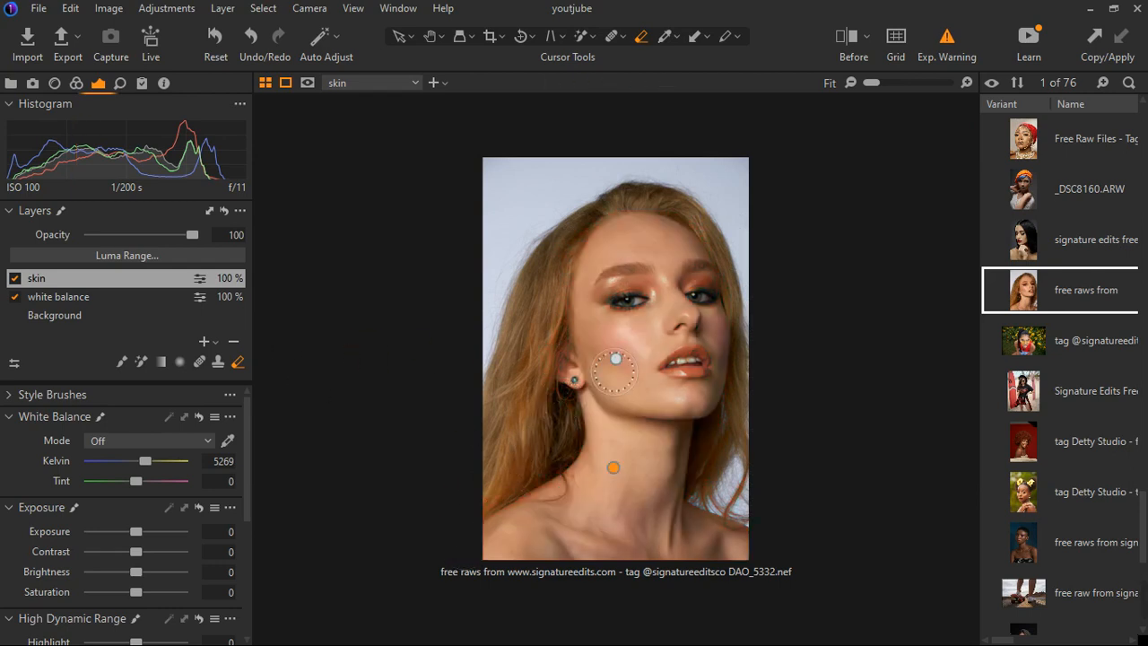
# Step: Open the Color Editor's Skin Tone mode for the skin layer
pyautogui.click(88, 95)
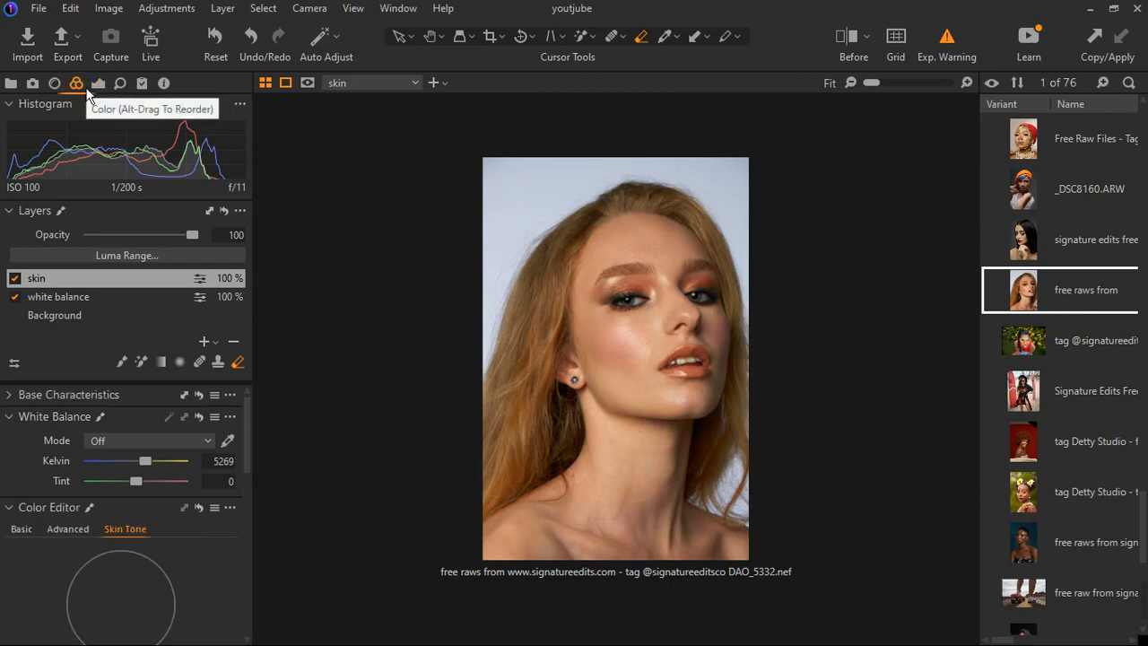
pyautogui.click(10, 417)
pyautogui.scroll(-3, 68, 463)
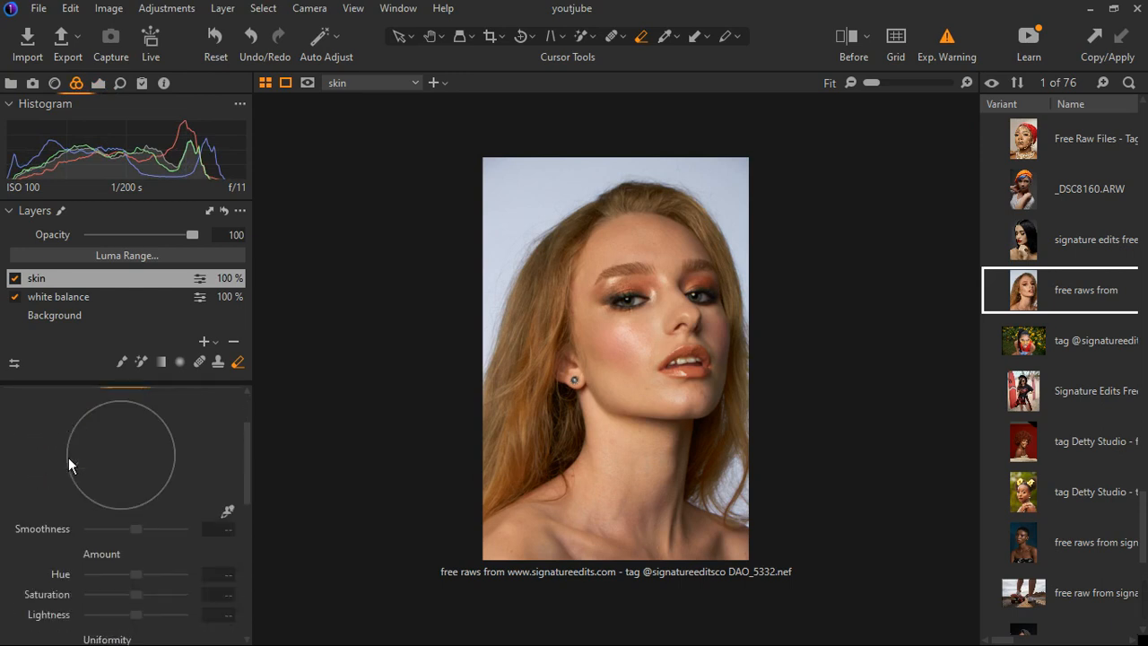
pyautogui.scroll(2, 209, 476)
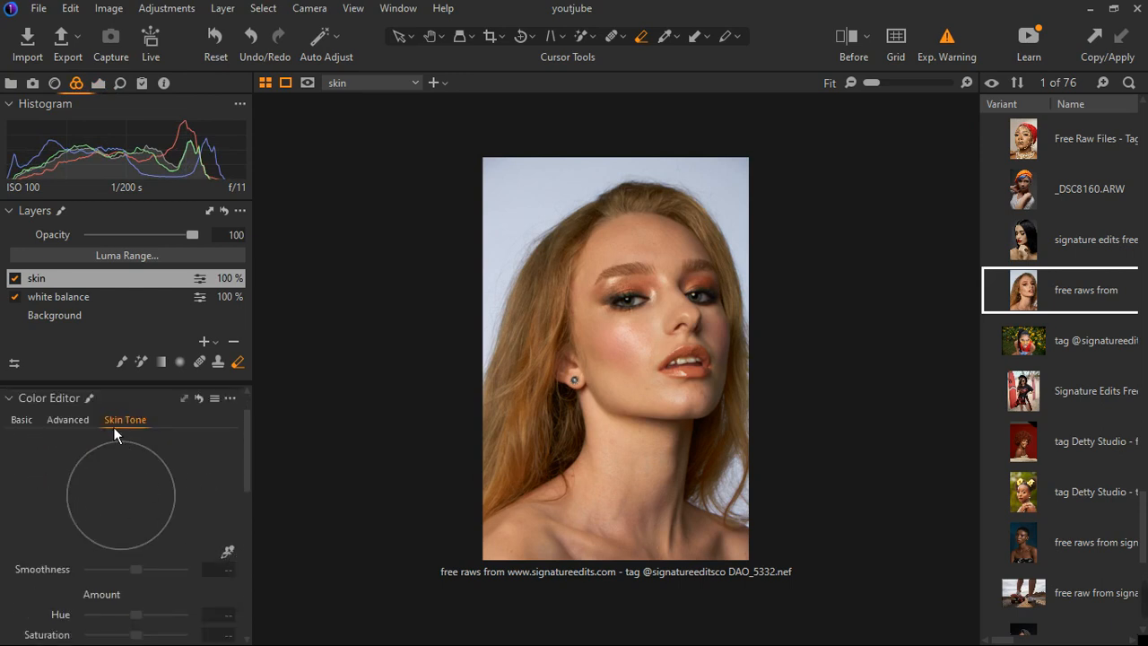
pyautogui.click(21, 419)
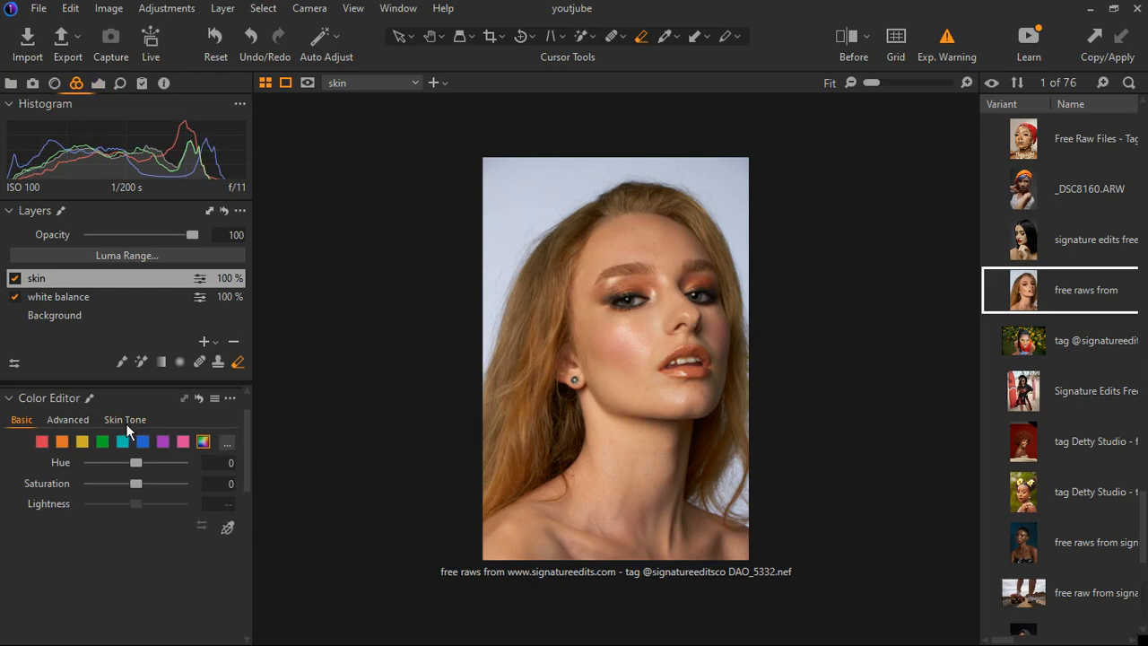
pyautogui.click(127, 421)
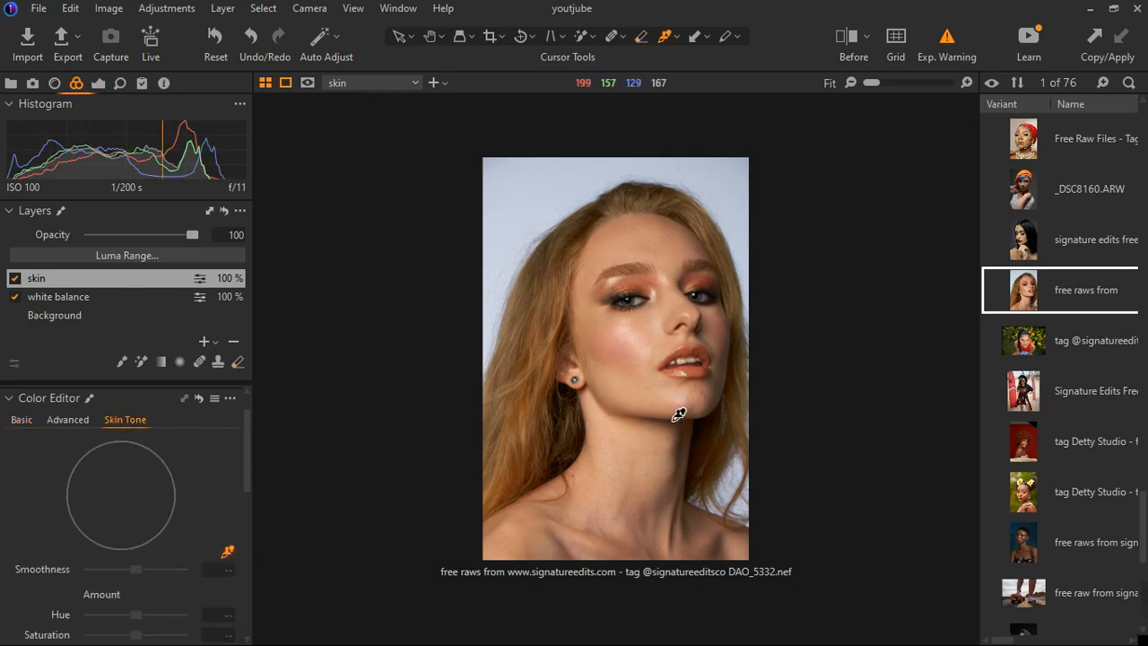
# Step: Inspect the face and neck up close and sample the even skin tone on the jaw below the cheek as the reference colour
pyautogui.scroll(2, 710, 377)
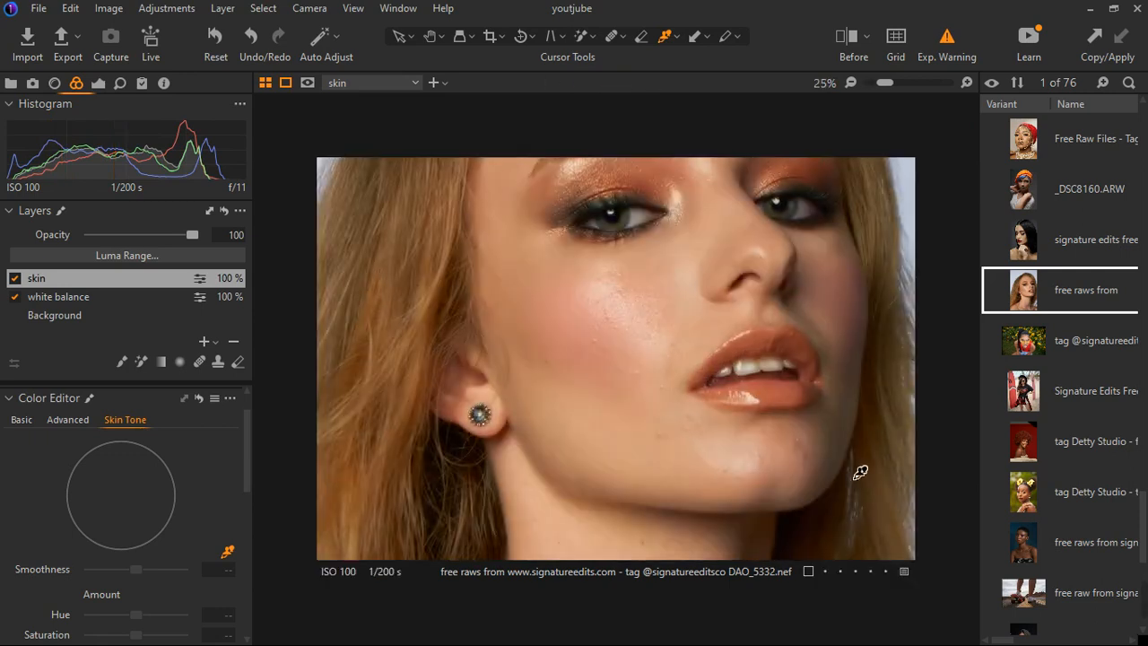
pyautogui.scroll(-1, 535, 474)
pyautogui.scroll(-1, 513, 475)
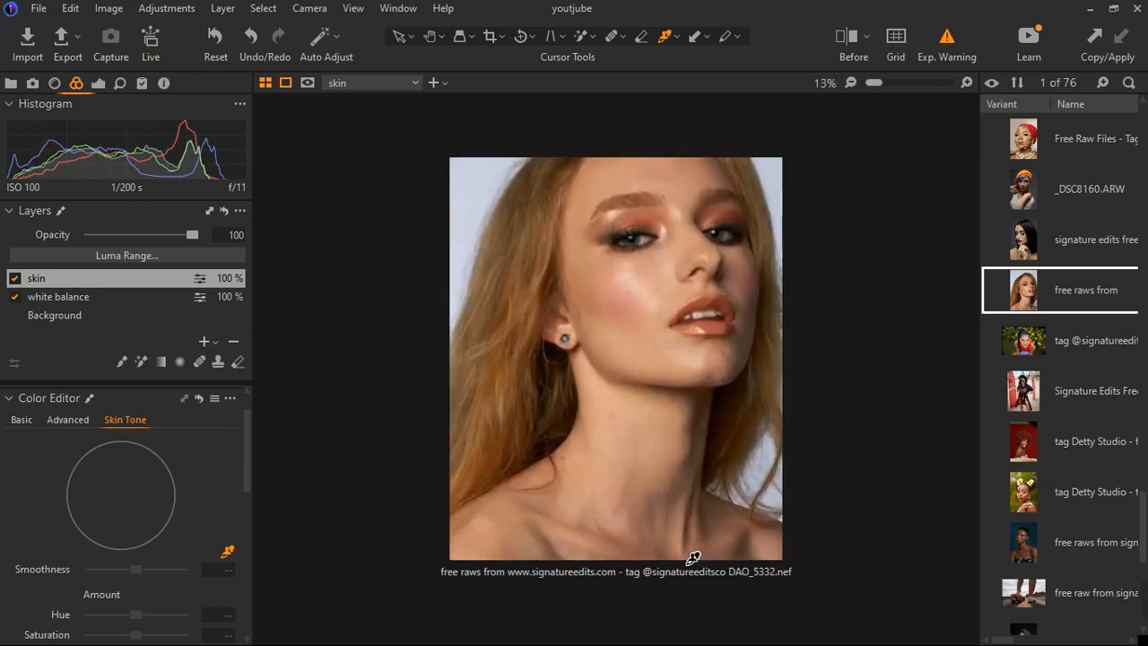
pyautogui.scroll(3, 693, 557)
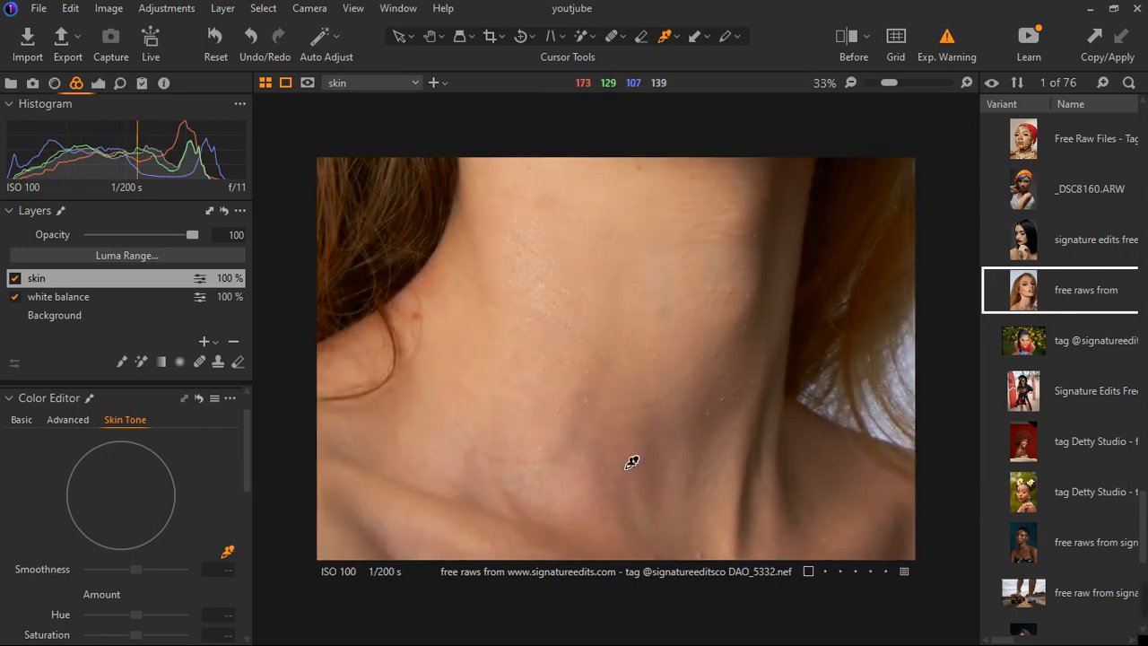
pyautogui.scroll(-3, 584, 487)
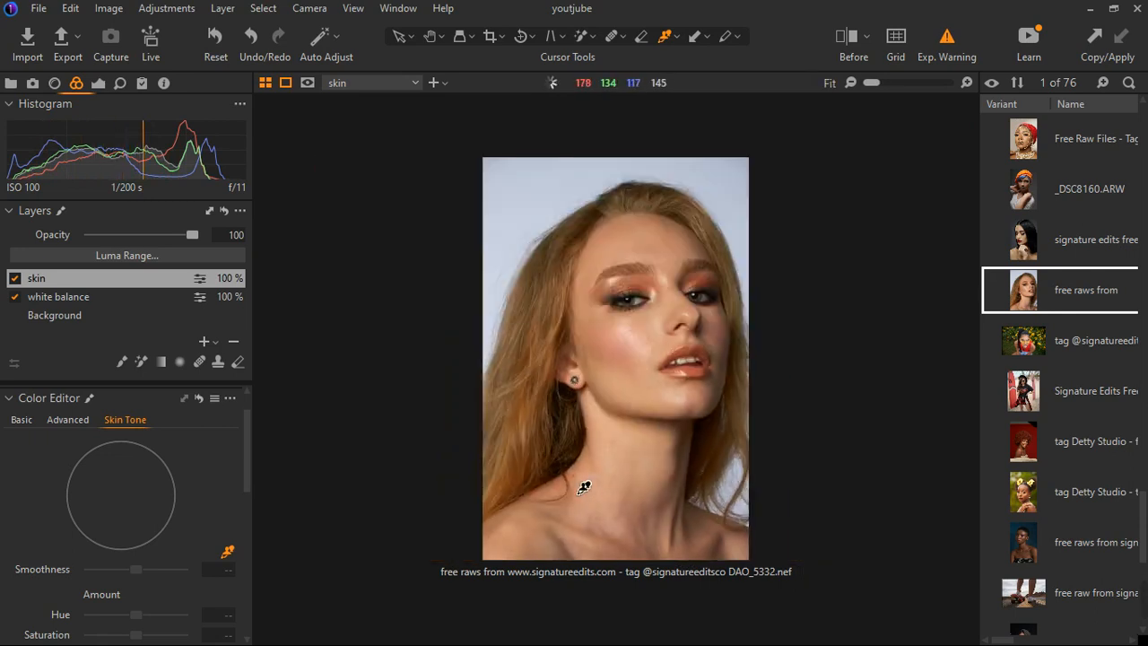
pyautogui.scroll(1, 660, 398)
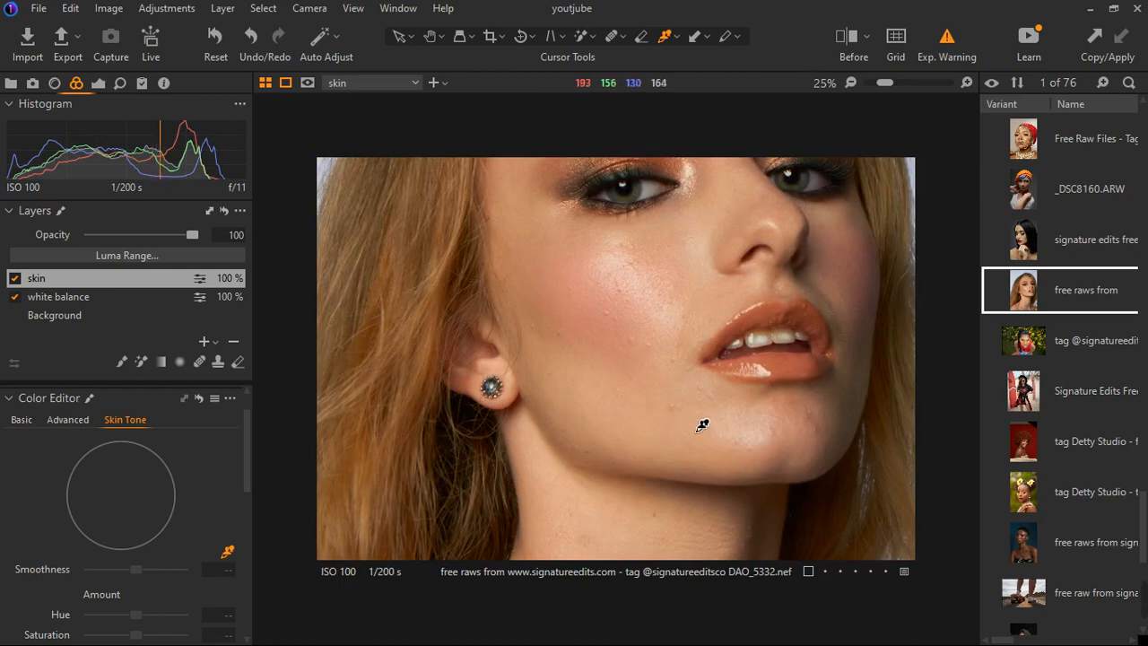
pyautogui.click(667, 449)
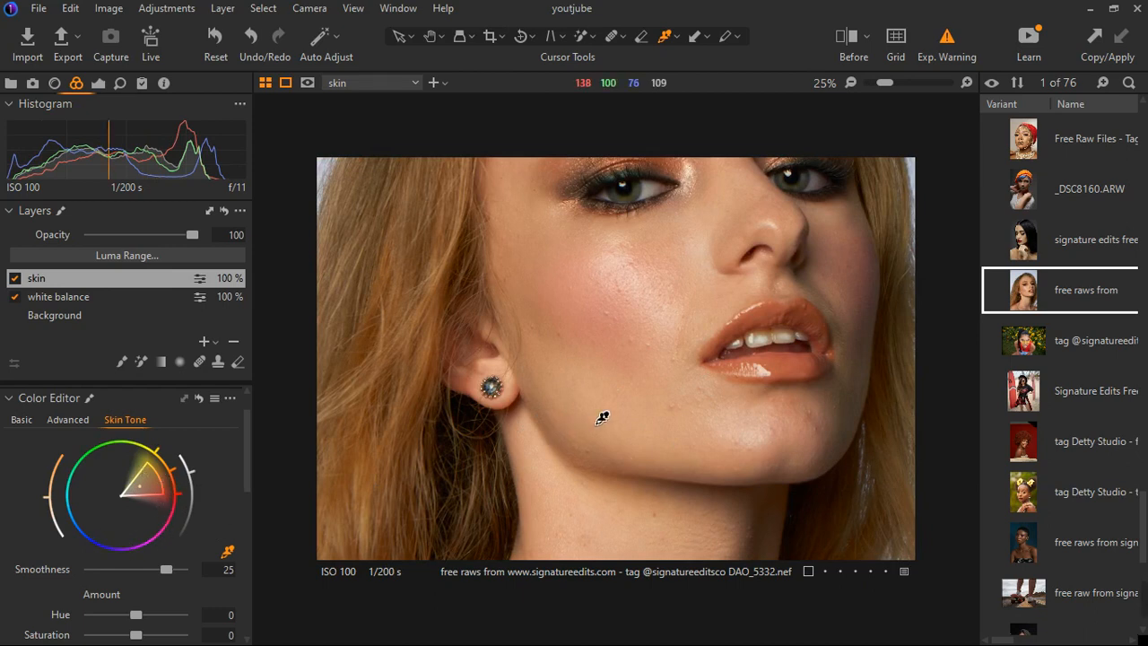
# Step: Even out the skin colour by raising the Hue uniformity of the sampled tone, first to 72 and finally to 100
pyautogui.scroll(-1, 648, 402)
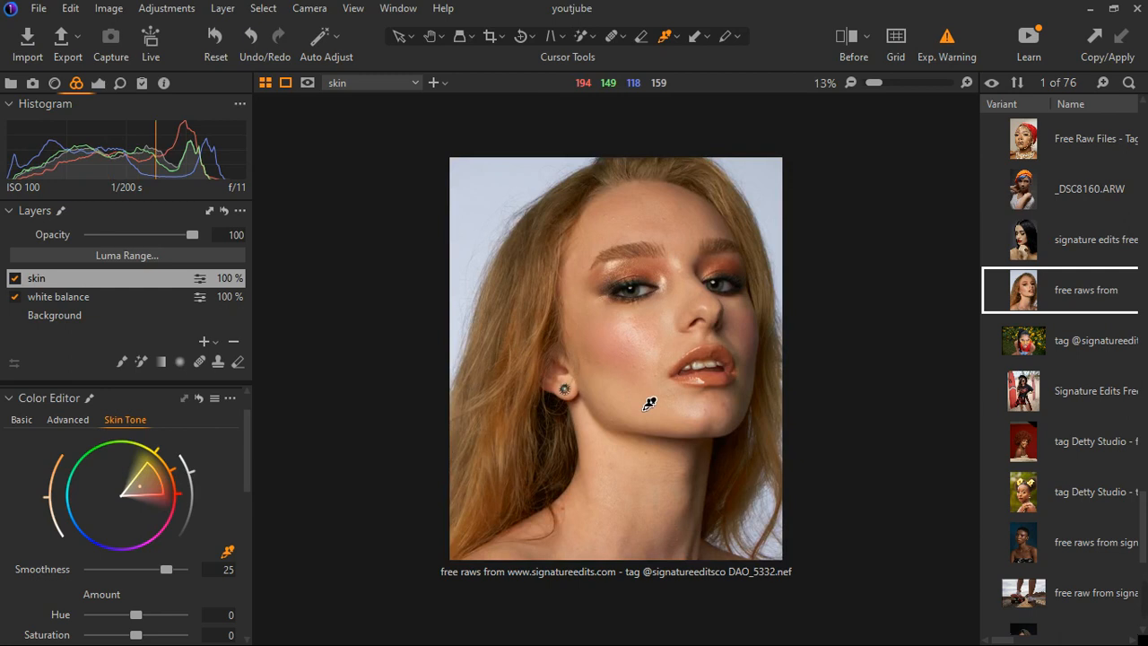
pyautogui.scroll(-1, 649, 403)
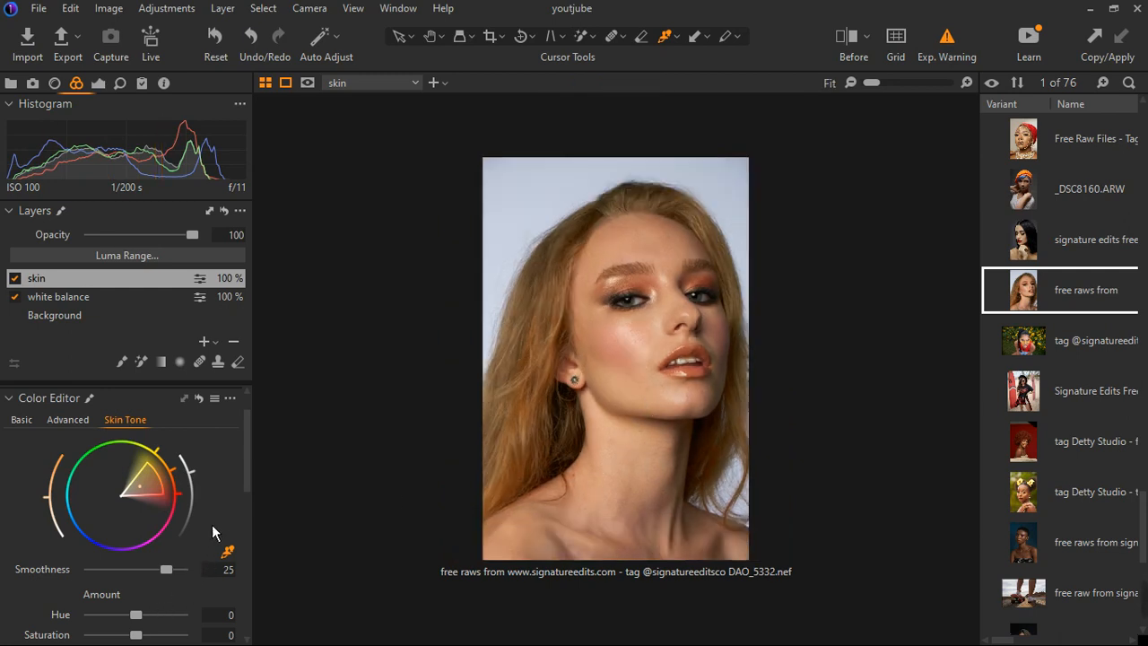
pyautogui.scroll(-3, 188, 529)
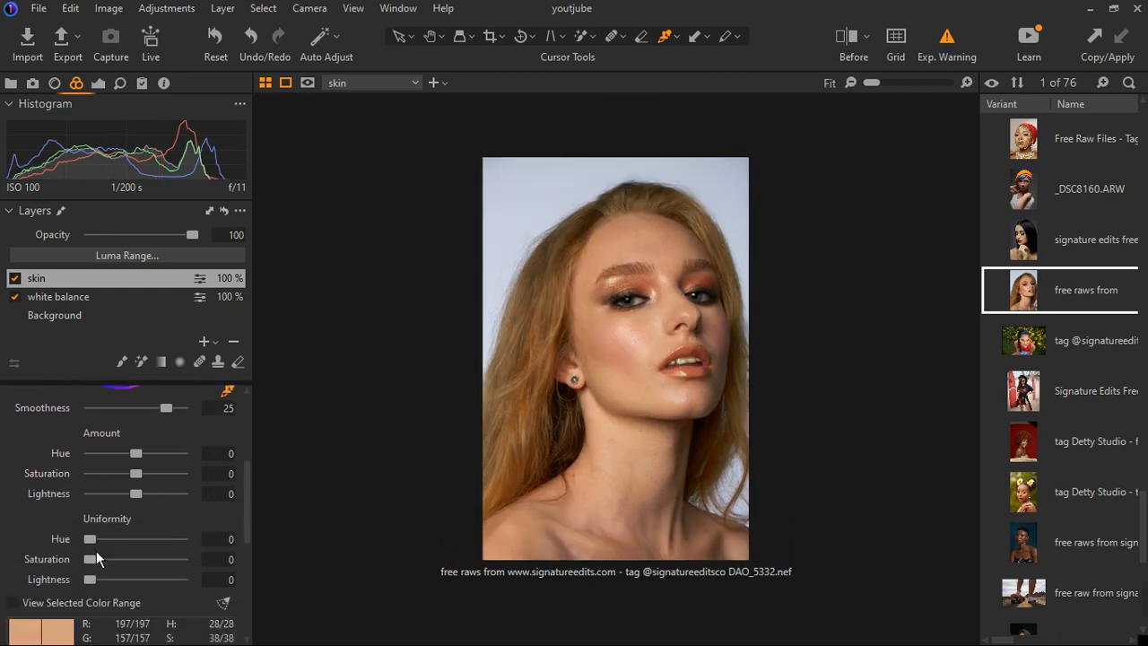
pyautogui.moveTo(92, 539); pyautogui.dragTo(159, 544)
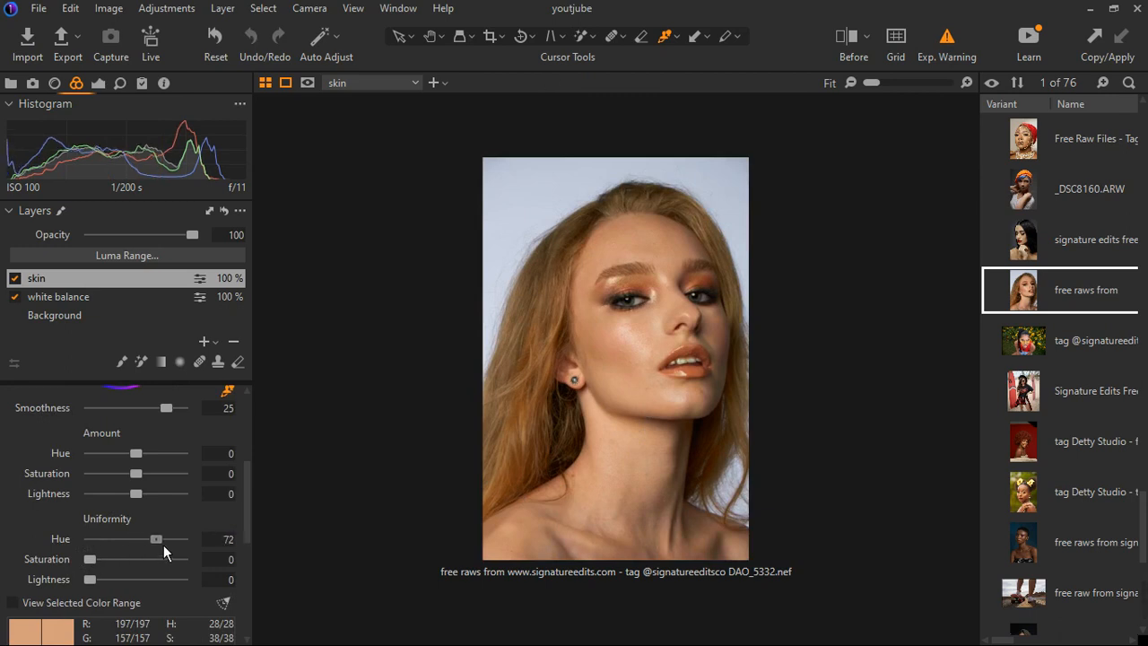
pyautogui.scroll(3, 751, 418)
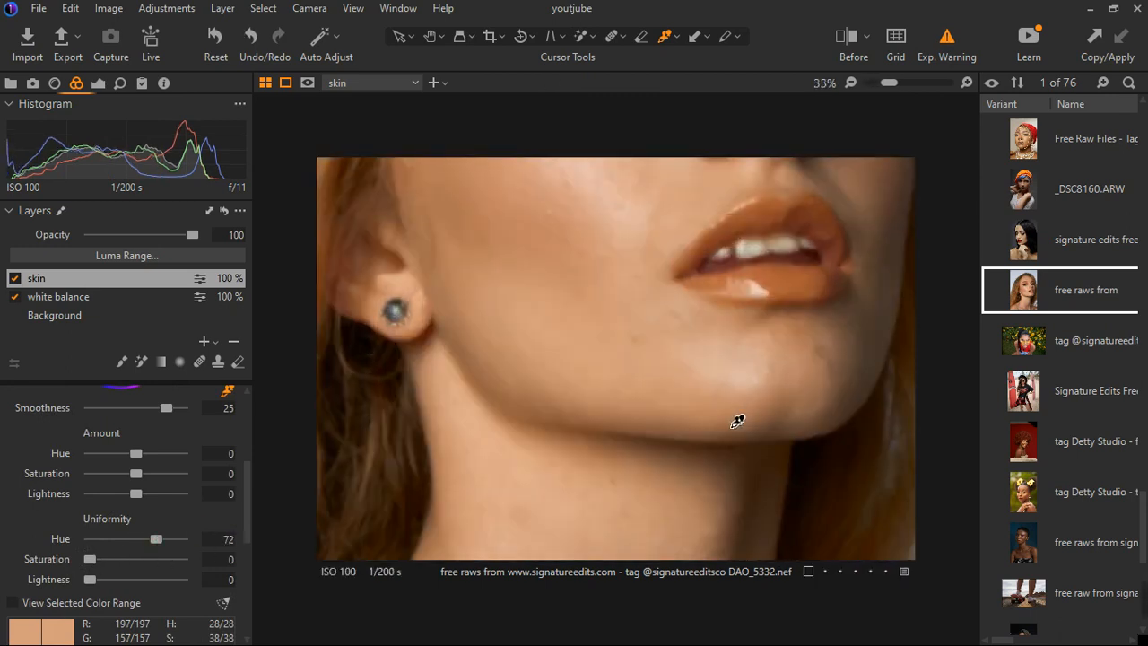
pyautogui.scroll(-2, 738, 419)
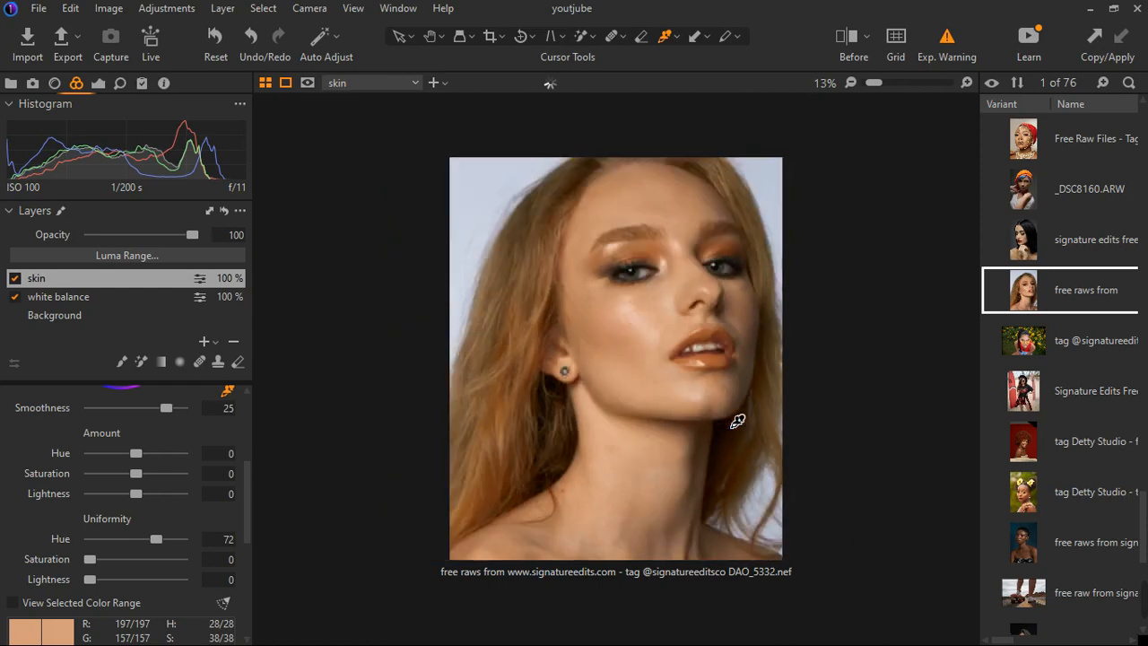
pyautogui.click(15, 280)
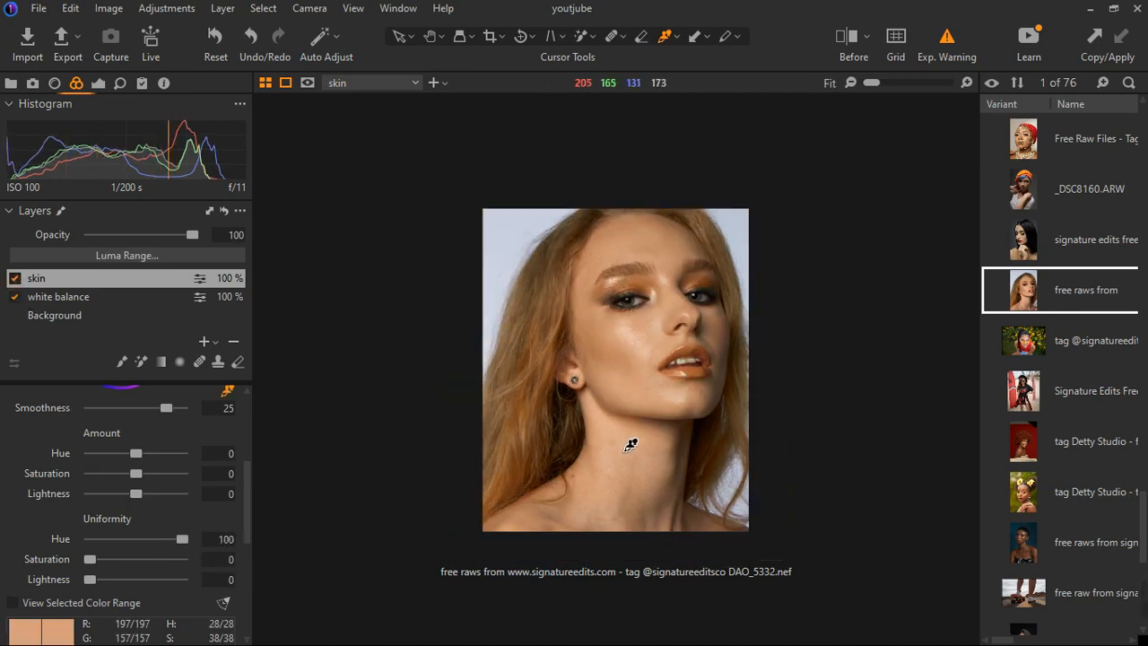
# Step: Compare the face with the skin layer off and on up close, and return to the whole portrait
pyautogui.scroll(1, 656, 384)
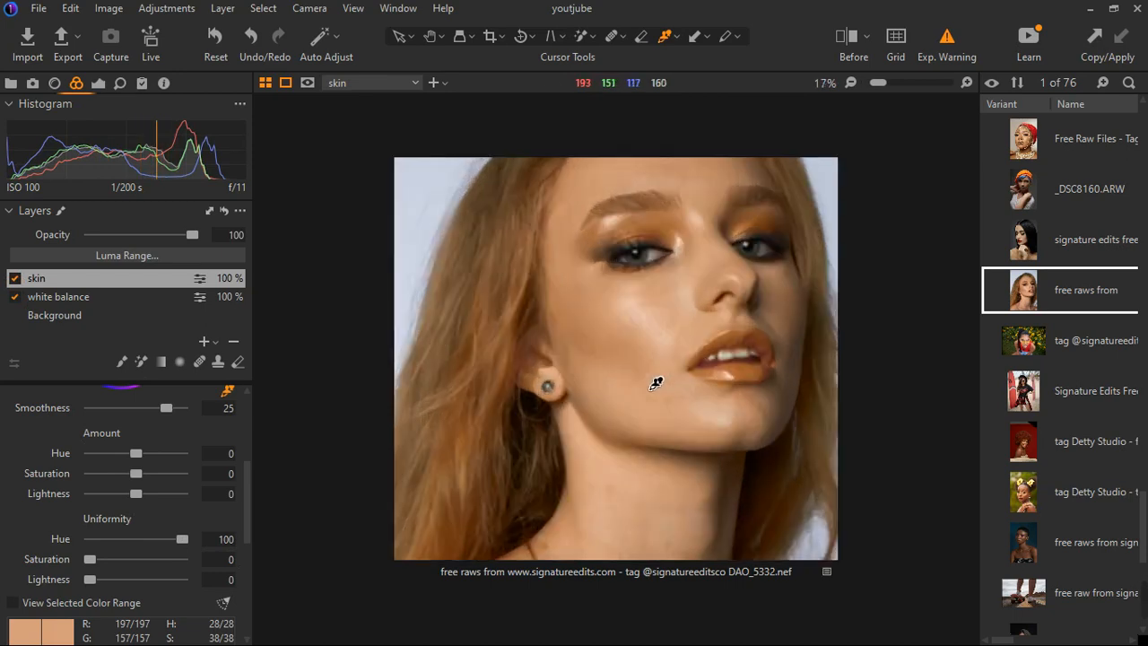
pyautogui.click(14, 278)
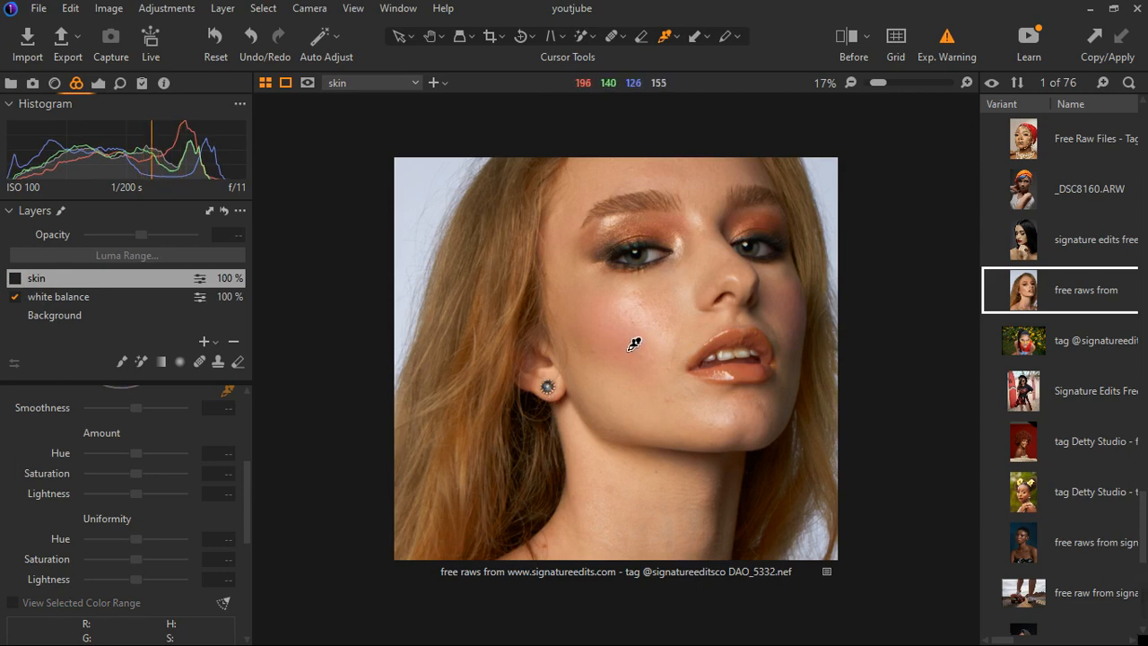
pyautogui.click(14, 278)
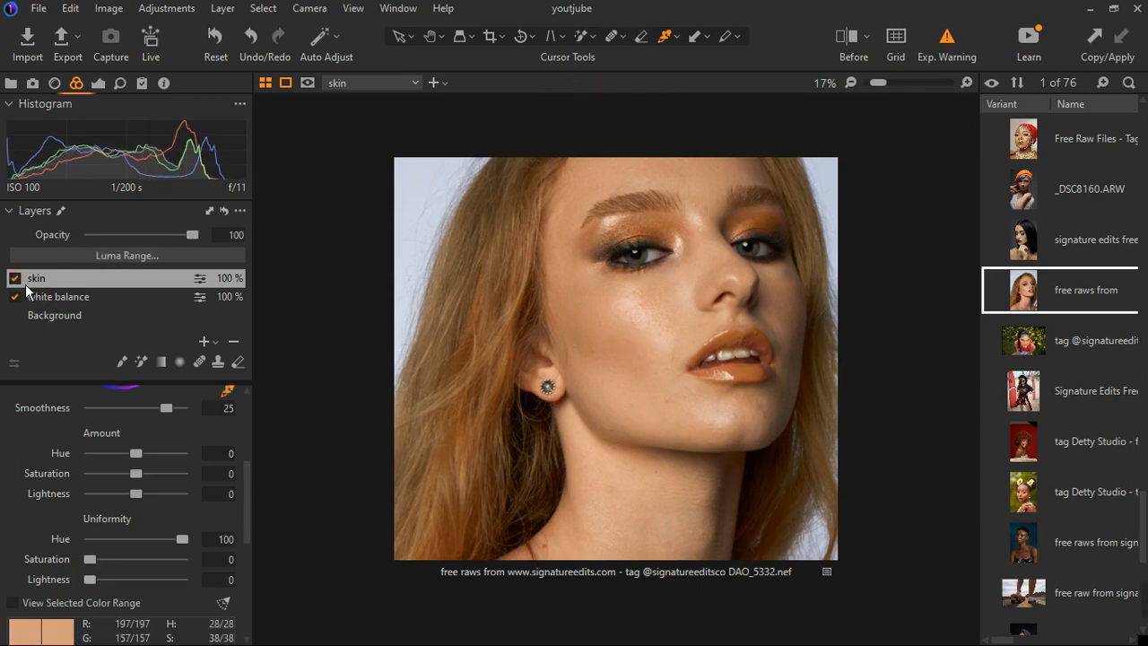
pyautogui.click(15, 278)
pyautogui.click(14, 278)
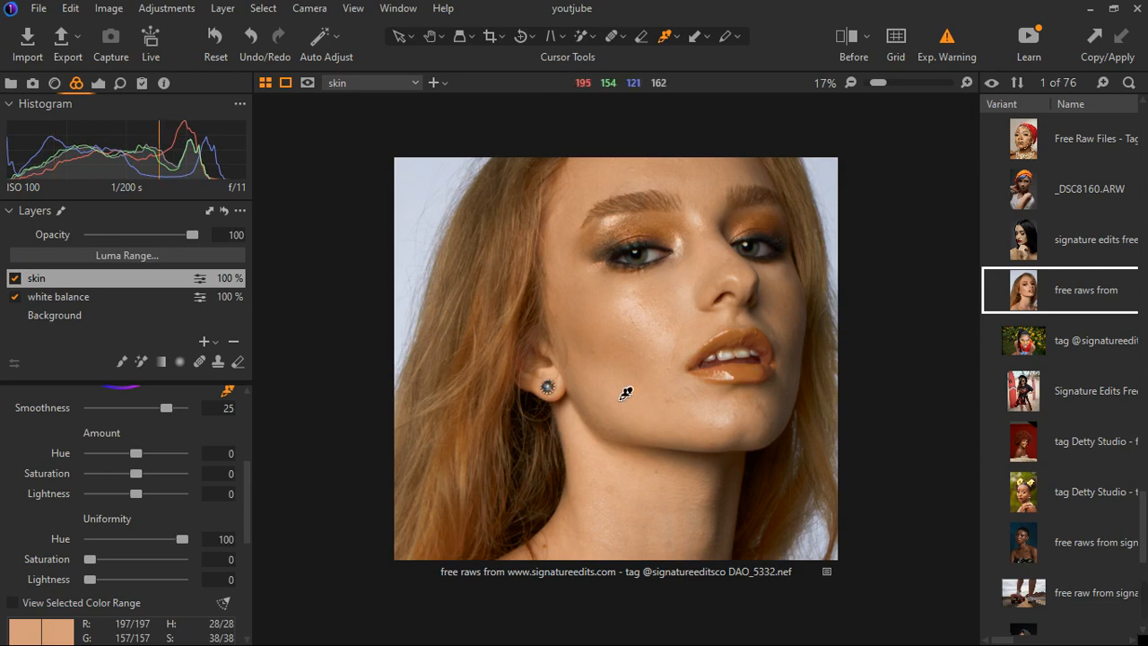
pyautogui.hotkey('ctrl', '0')
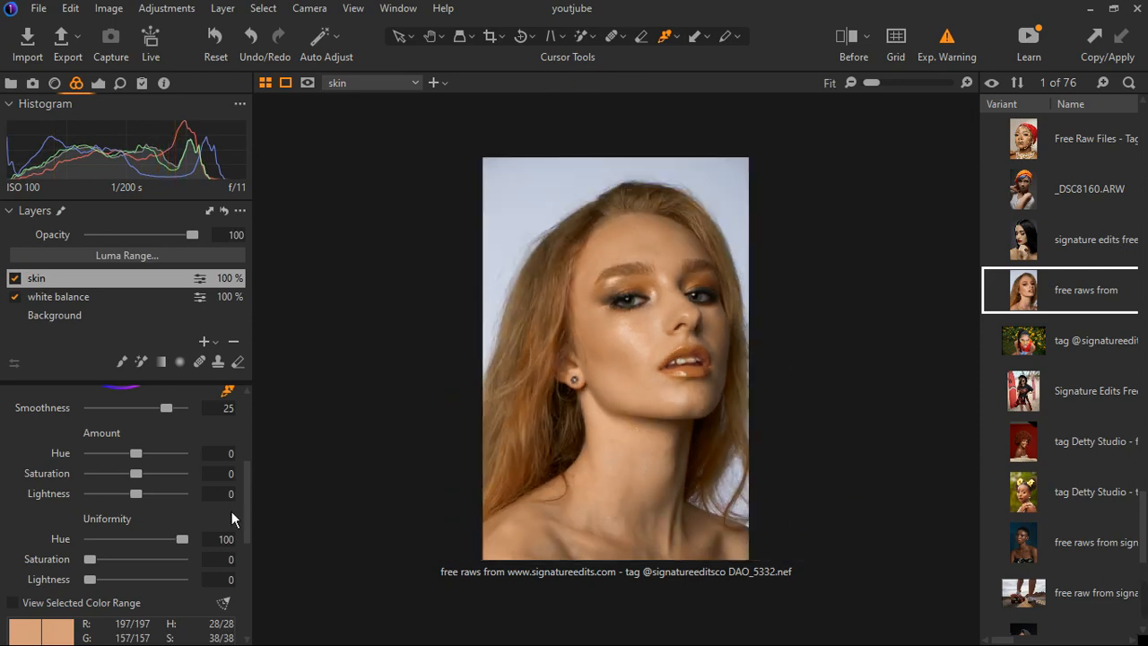
# Step: Check the skin layer's mask overlay and erase the mask from the eyeshadow on both eyelids
pyautogui.click(238, 363)
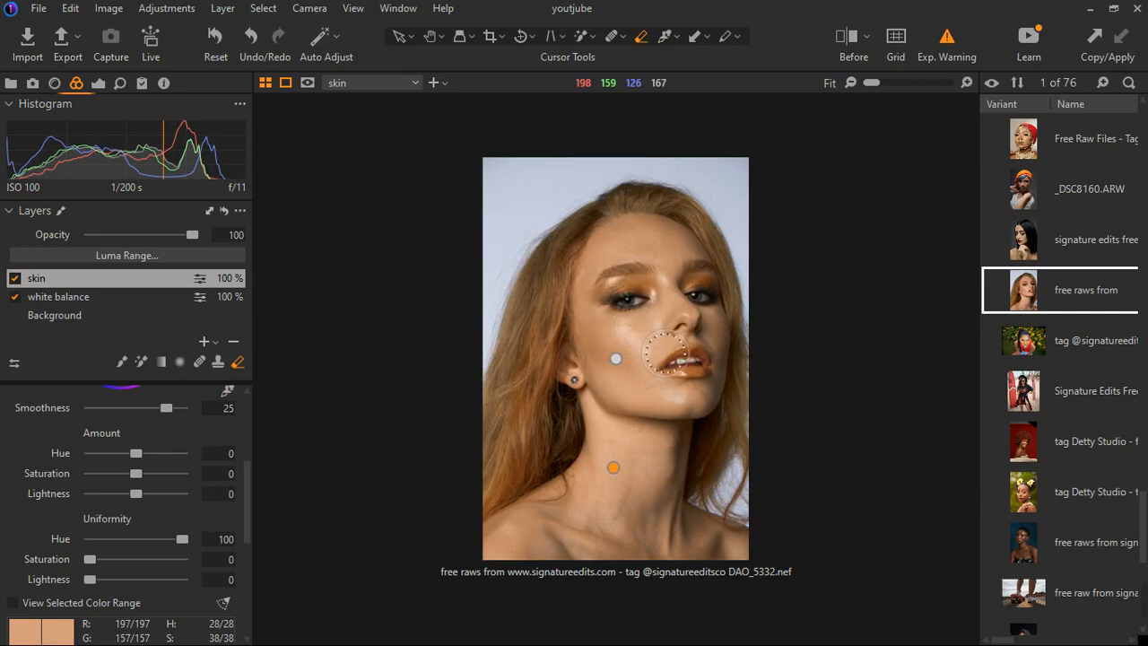
pyautogui.press('m')
pyautogui.scroll(3, 668, 359)
pyautogui.scroll(-1, 625, 392)
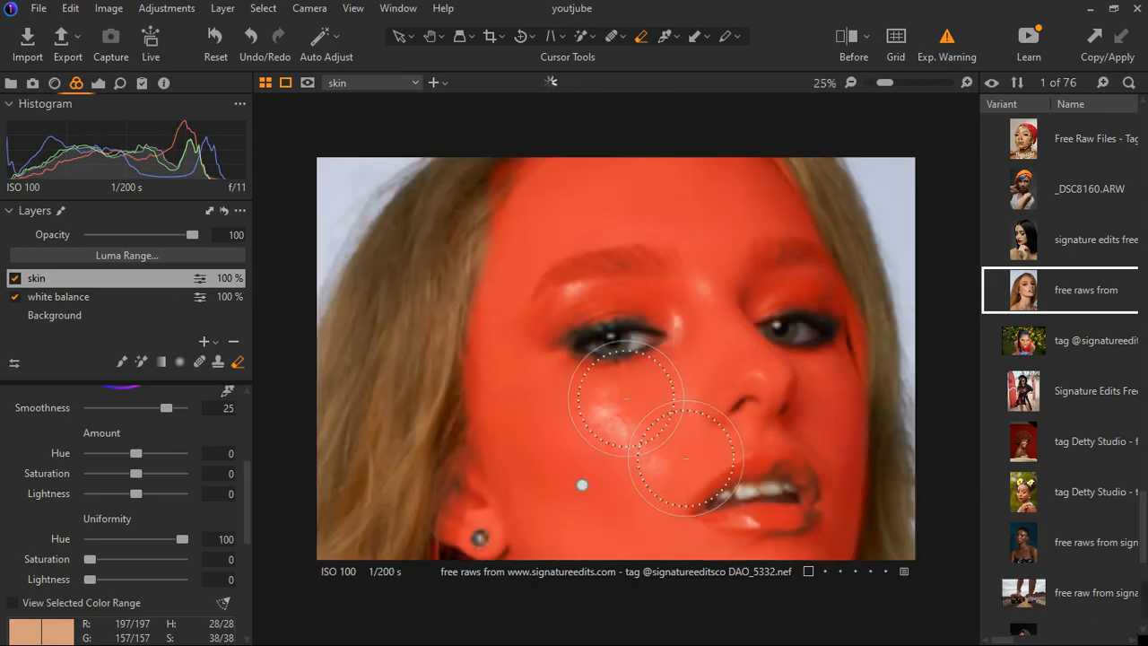
pyautogui.press('m')
pyautogui.press('m')
pyautogui.press('m')
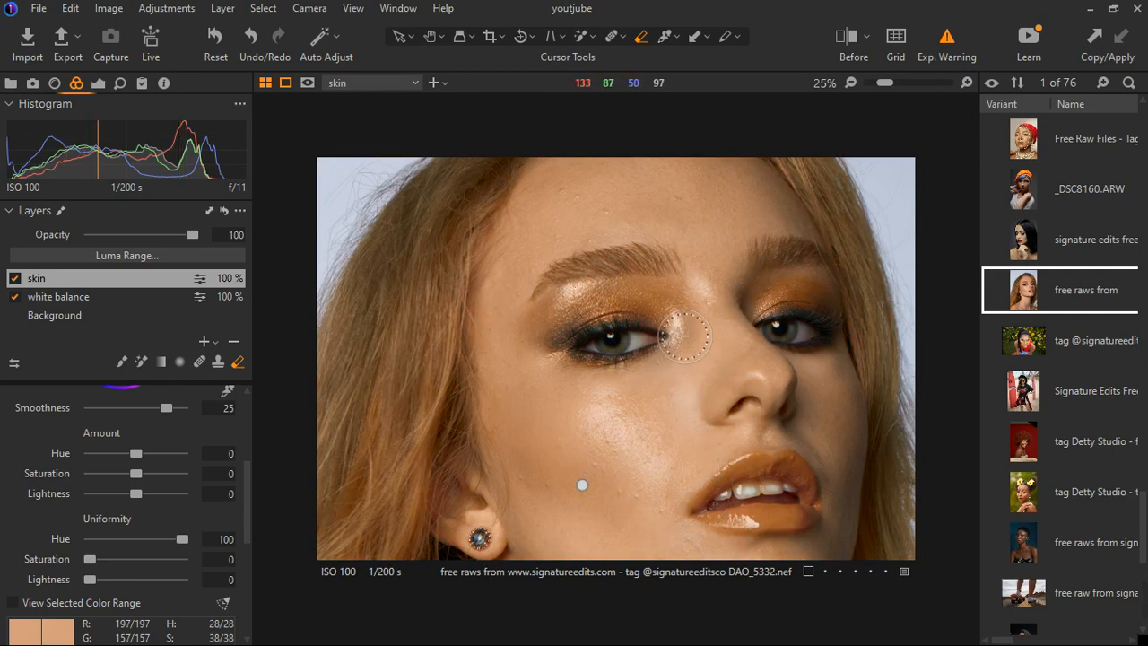
pyautogui.moveTo(685, 337)
pyautogui.mouseDown()
pyautogui.moveTo(664, 319)
pyautogui.moveTo(633, 318)
pyautogui.moveTo(604, 321)
pyautogui.moveTo(584, 349)
pyautogui.moveTo(683, 325)
pyautogui.mouseUp()
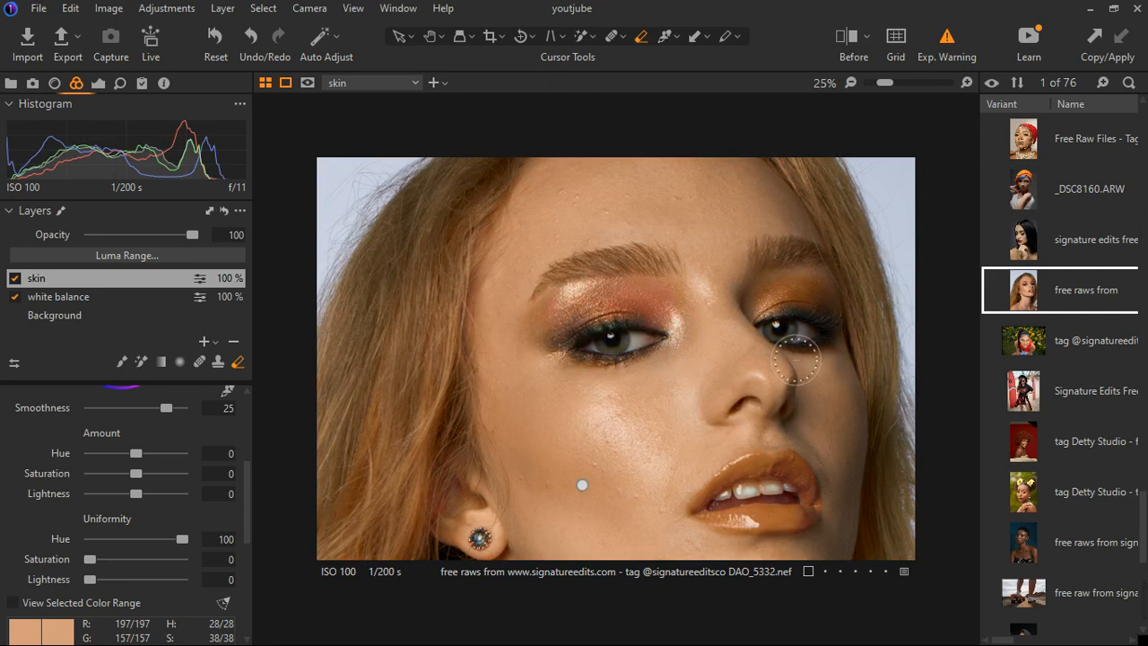
pyautogui.moveTo(795, 360)
pyautogui.mouseDown()
pyautogui.moveTo(816, 320)
pyautogui.moveTo(848, 336)
pyautogui.mouseUp()
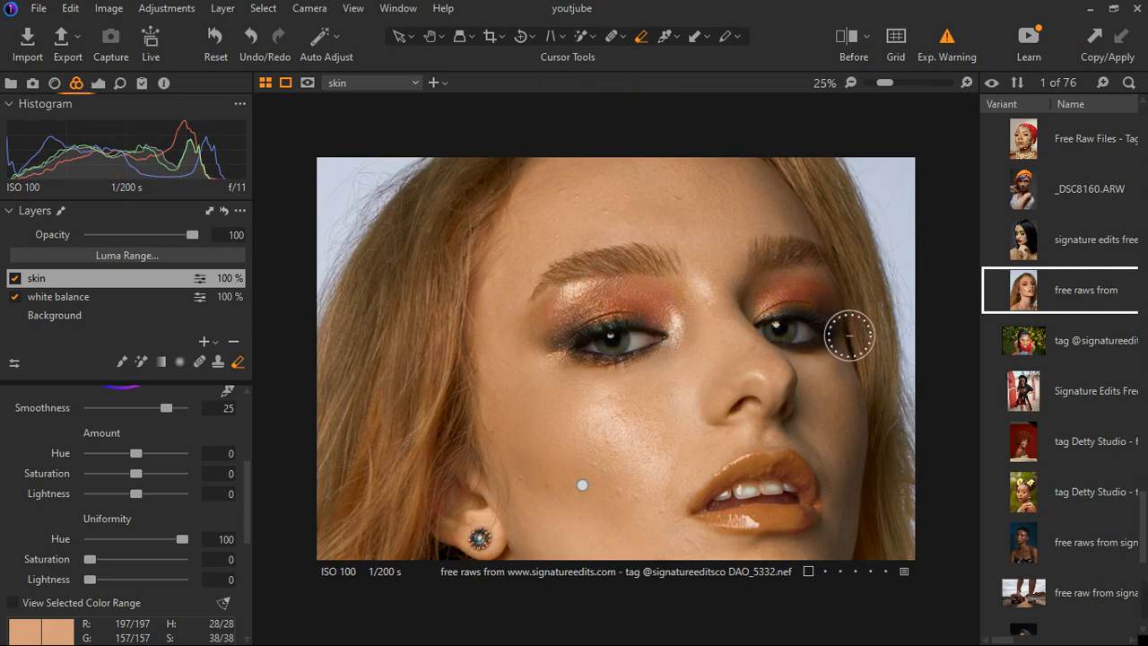
# Step: Erase the skin layer's mask from the lips and lower the eraser's hardness for softer edges
pyautogui.scroll(1, 748, 438)
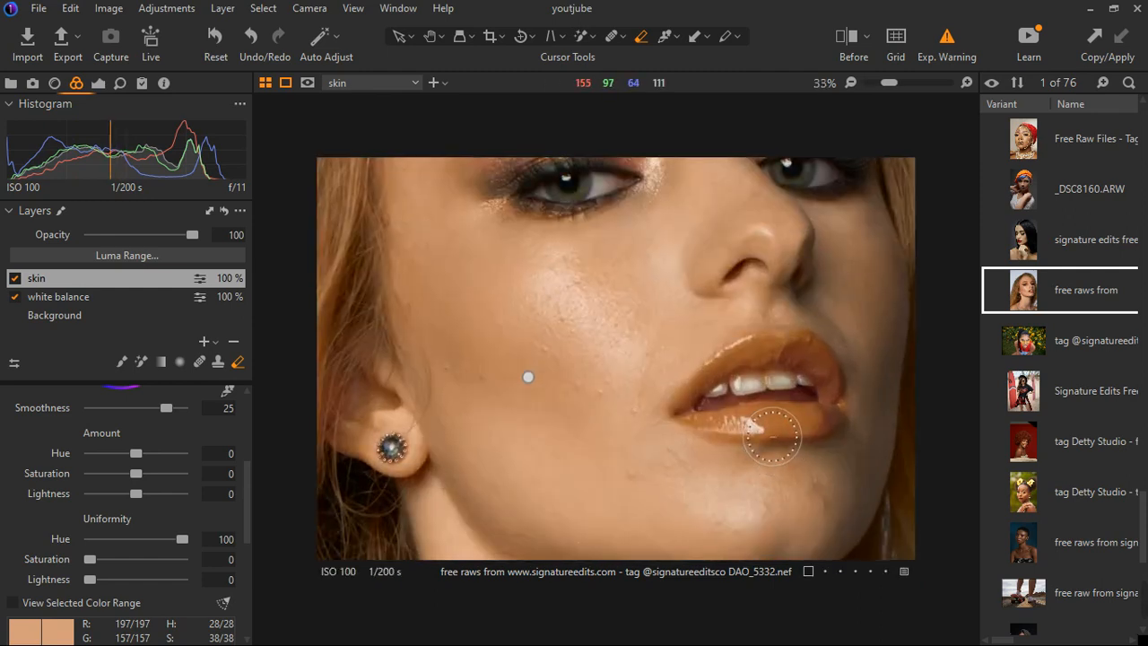
pyautogui.moveTo(764, 436)
pyautogui.mouseDown()
pyautogui.moveTo(734, 437)
pyautogui.moveTo(847, 438)
pyautogui.moveTo(851, 404)
pyautogui.moveTo(837, 385)
pyautogui.moveTo(791, 377)
pyautogui.moveTo(730, 438)
pyautogui.moveTo(808, 434)
pyautogui.moveTo(848, 421)
pyautogui.mouseUp()
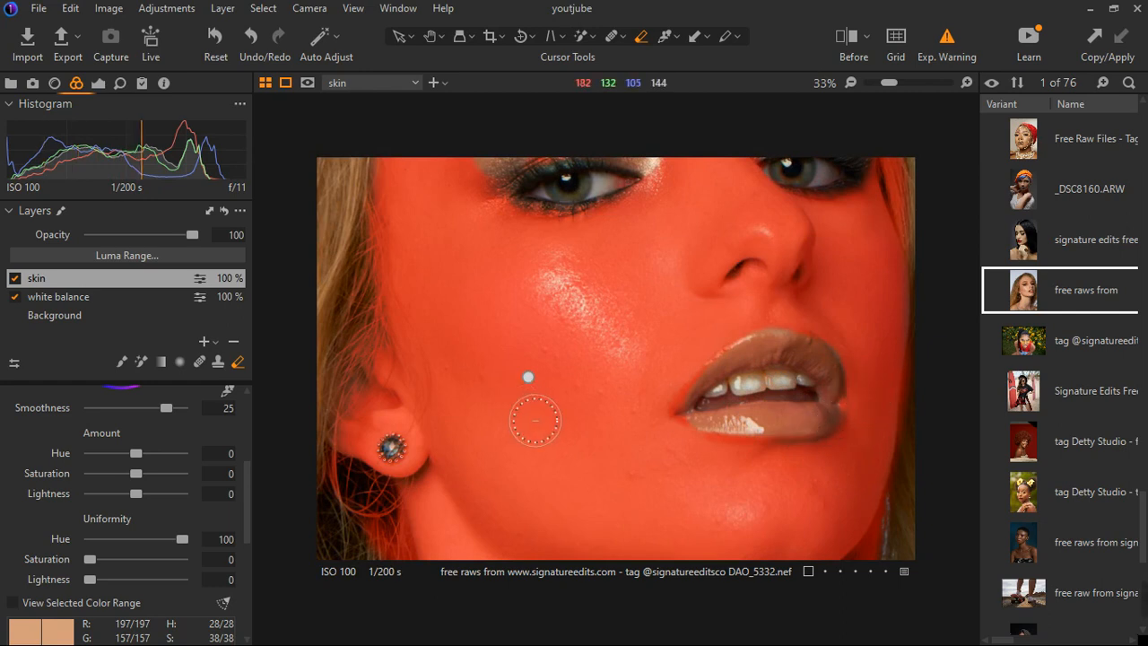
pyautogui.rightClick(531, 326)
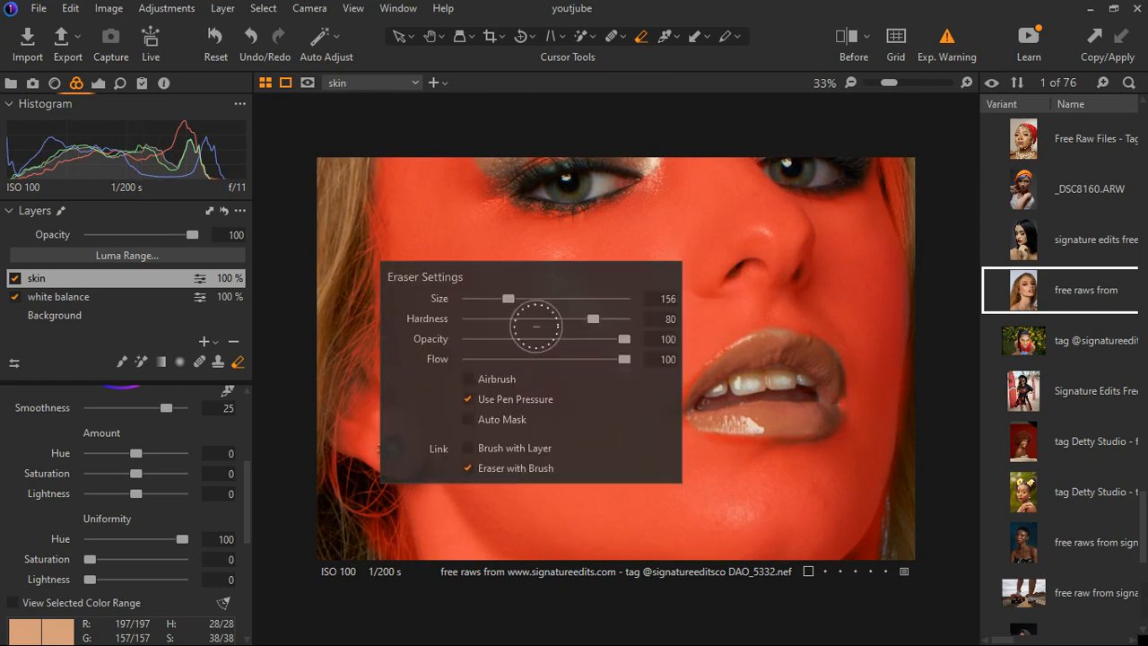
pyautogui.moveTo(593, 319); pyautogui.dragTo(510, 320)
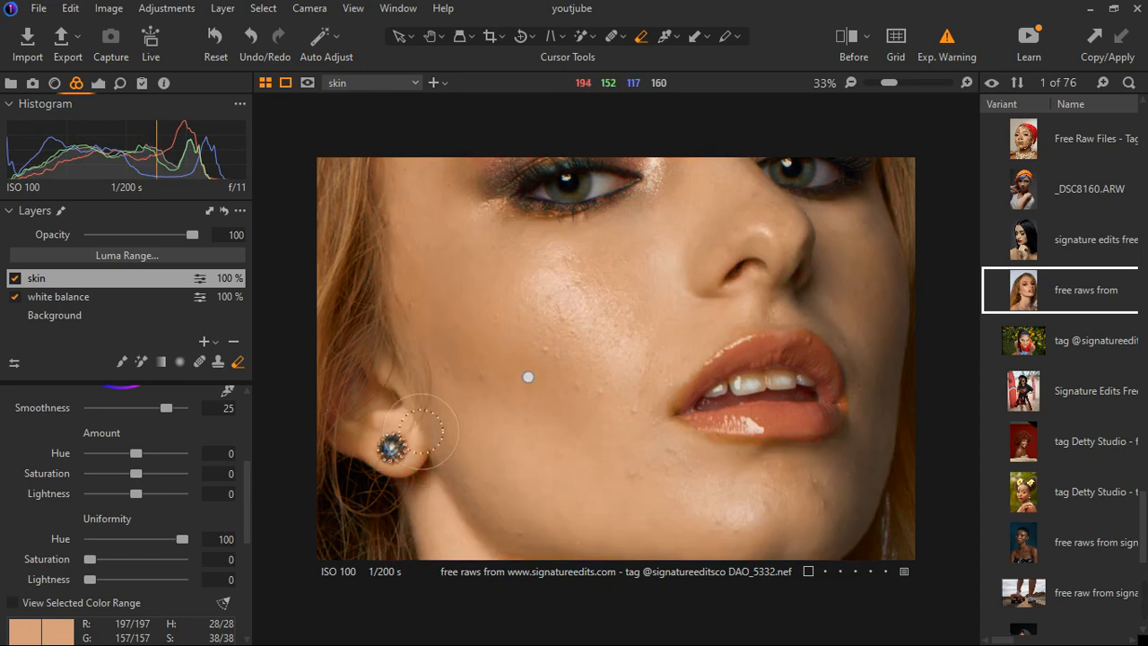
# Step: Compare the retouched face with the skin layer off and on after the makeup areas were unmasked
pyautogui.hotkey('ctrl', '0')
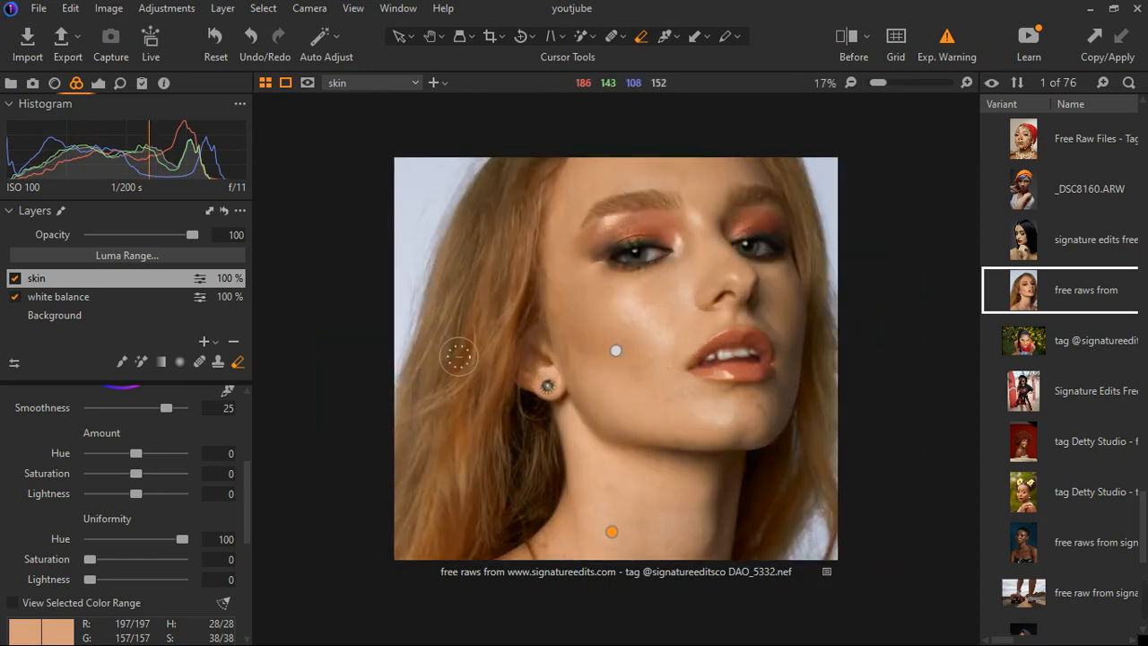
pyautogui.click(14, 278)
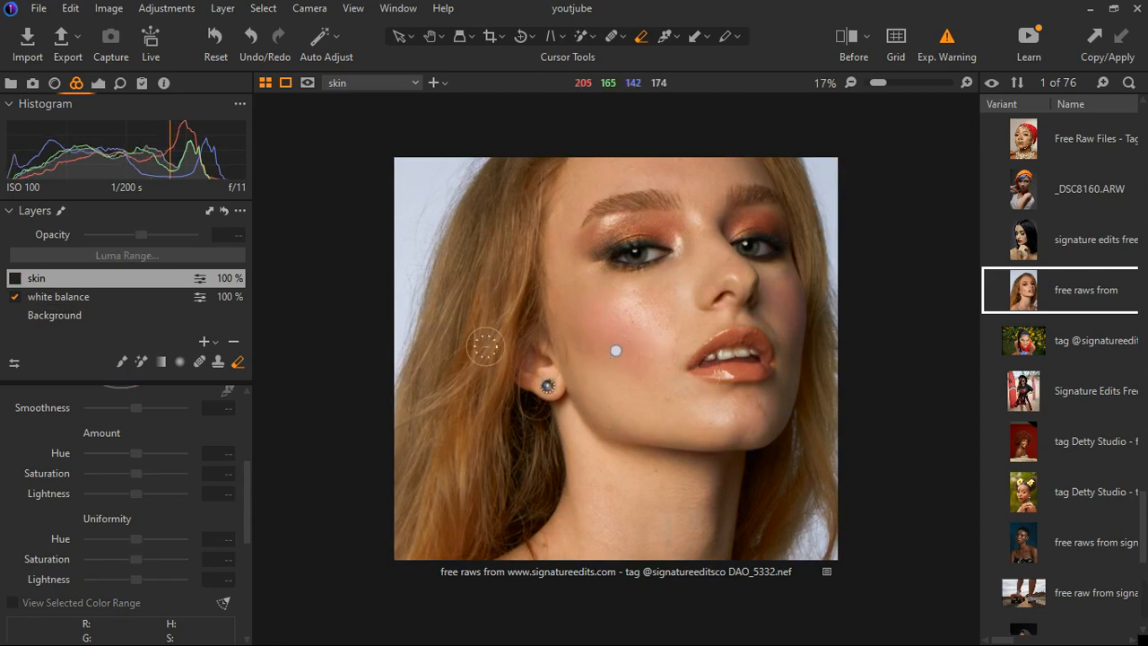
pyautogui.click(15, 278)
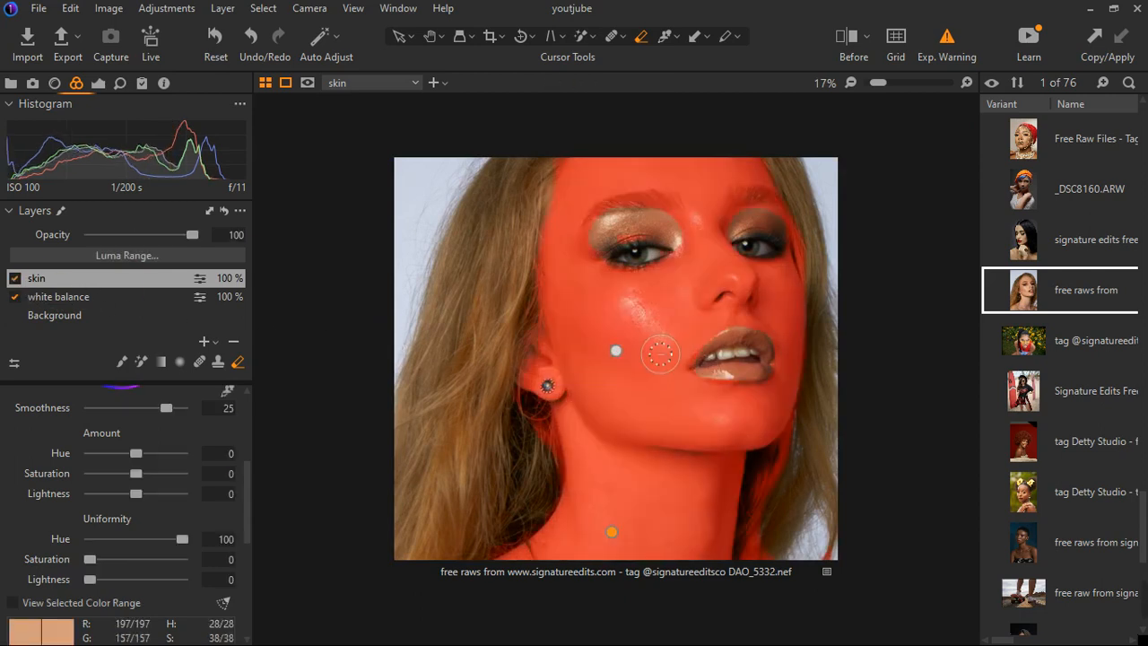
# Step: Erase the skin layer's mask from the blush on both cheeks and check the result up close without the mask overlay
pyautogui.moveTo(645, 368)
pyautogui.mouseDown()
pyautogui.moveTo(627, 336)
pyautogui.moveTo(610, 358)
pyautogui.moveTo(655, 328)
pyautogui.moveTo(657, 372)
pyautogui.mouseUp()
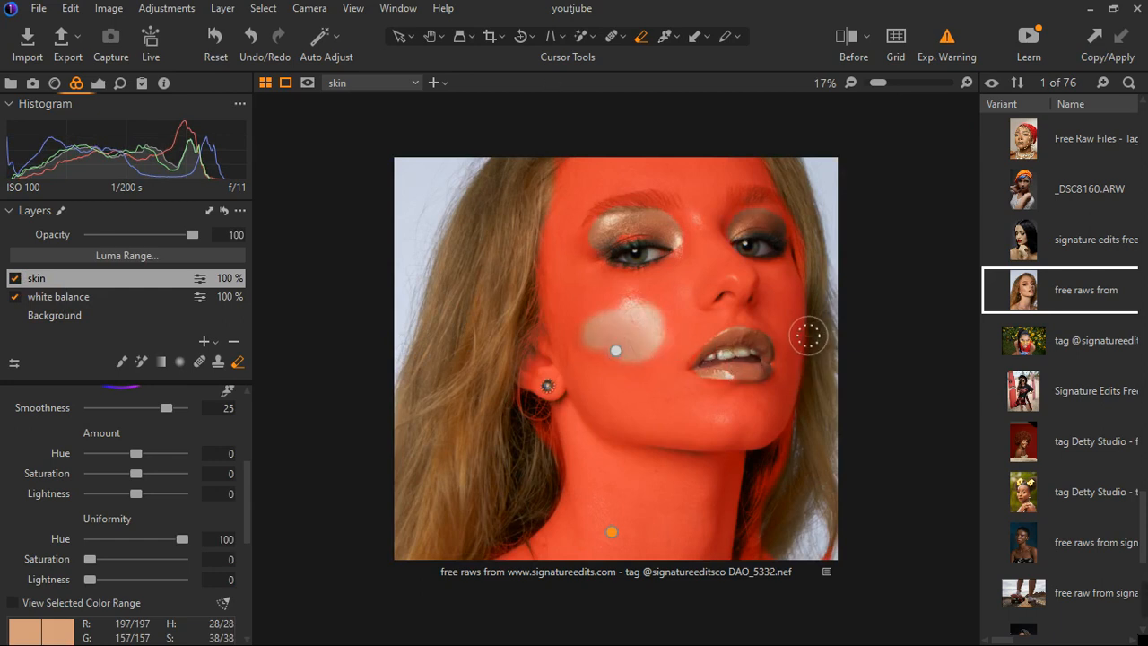
pyautogui.press('m')
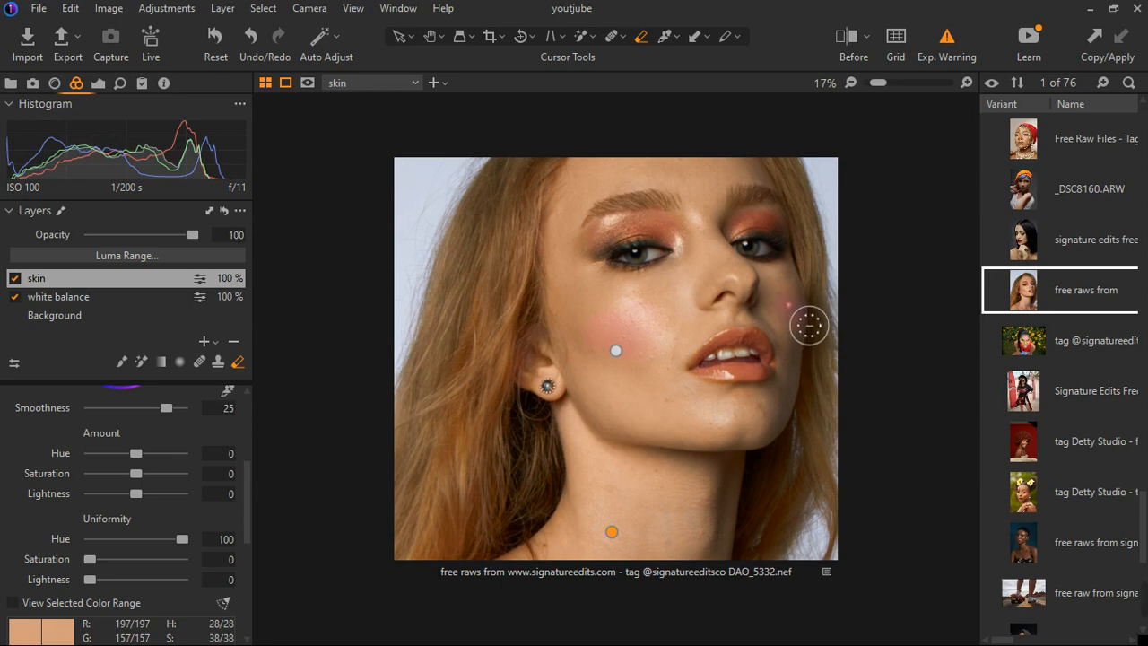
pyautogui.hotkey('ctrl', '0')
pyautogui.moveTo(692, 420); pyautogui.dragTo(698, 425)
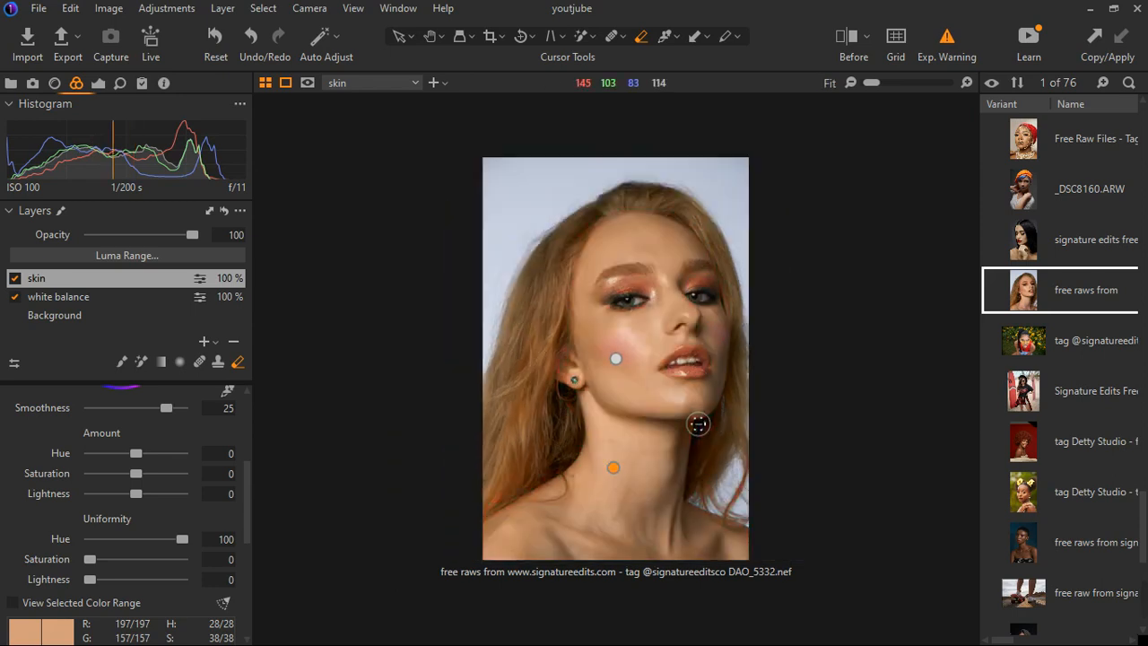
pyautogui.scroll(3, 686, 444)
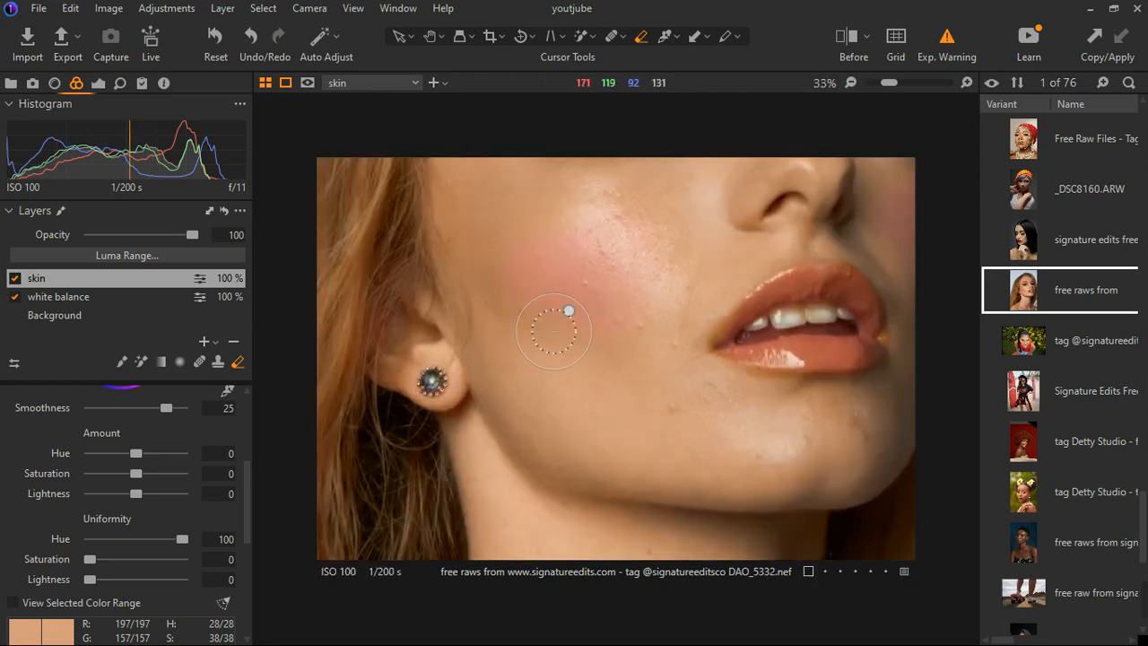
pyautogui.rightClick(689, 305)
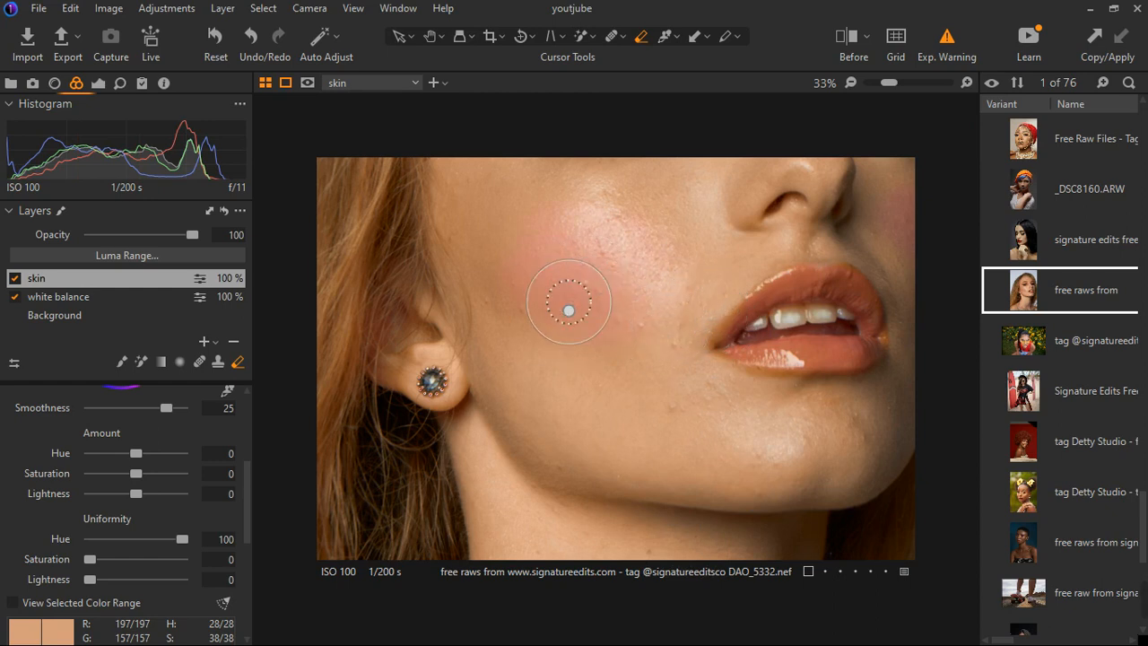
pyautogui.hotkey('ctrl', '0')
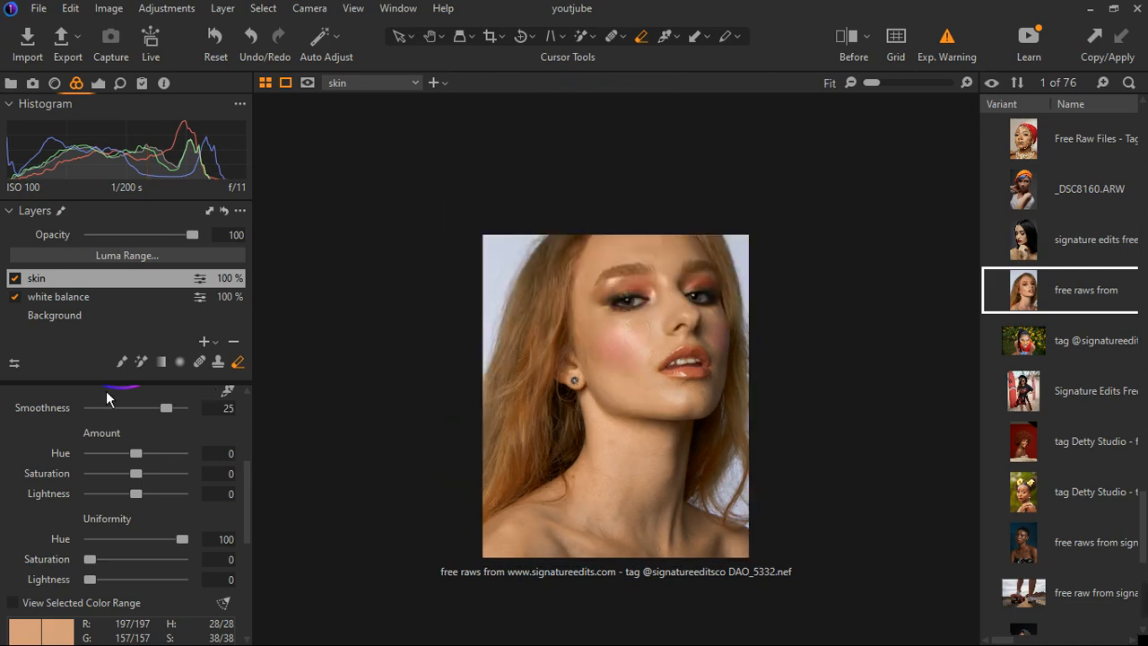
# Step: Set the skin tone uniformity to 76 for hue and 77 for saturation on the skin layer
pyautogui.scroll(-2, 133, 469)
pyautogui.scroll(-5, 133, 469)
pyautogui.scroll(5, 179, 448)
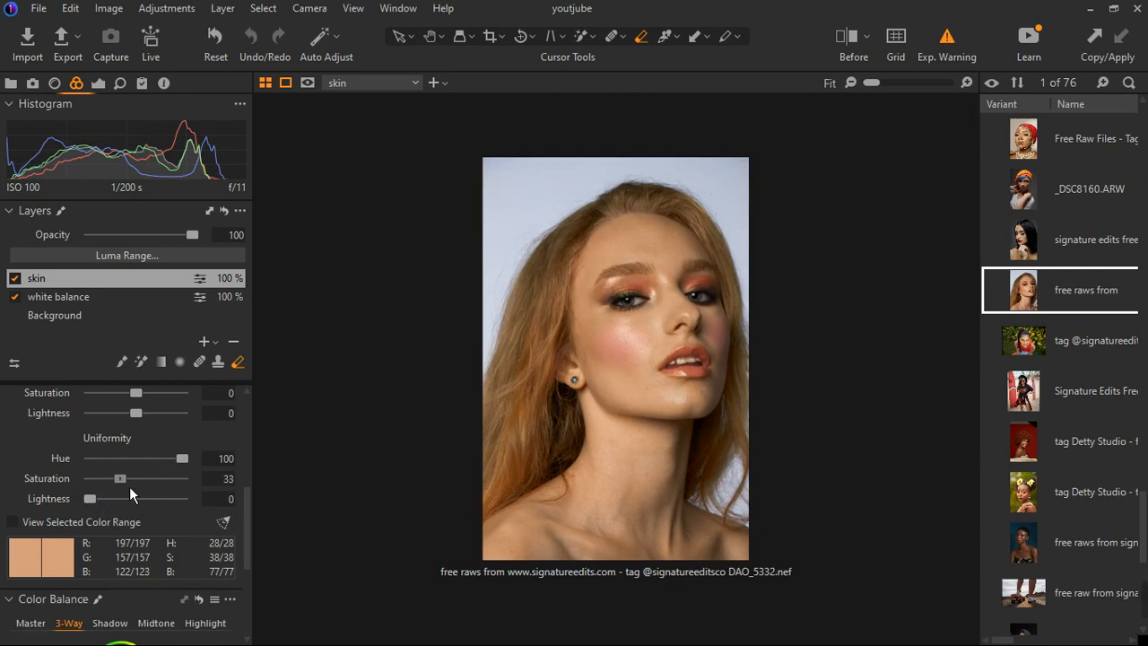
pyautogui.moveTo(130, 489); pyautogui.dragTo(149, 490)
pyautogui.moveTo(184, 468); pyautogui.dragTo(166, 485)
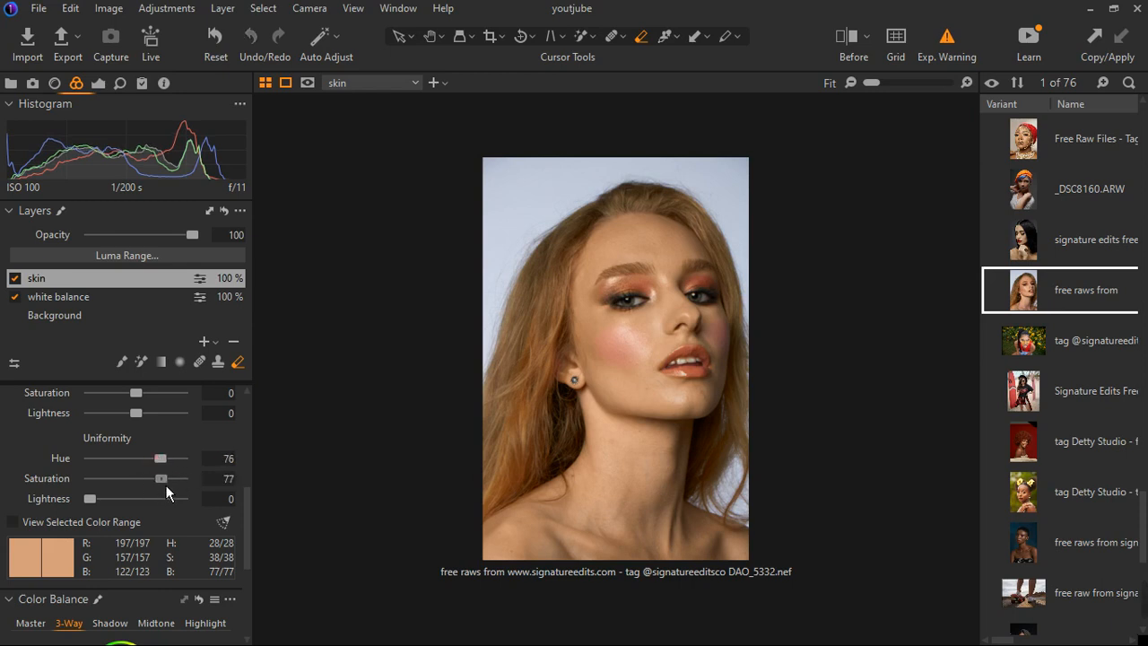
# Step: Compare the neck and shoulders up close with the skin layer off and on, and return to the whole portrait
pyautogui.scroll(3, 610, 461)
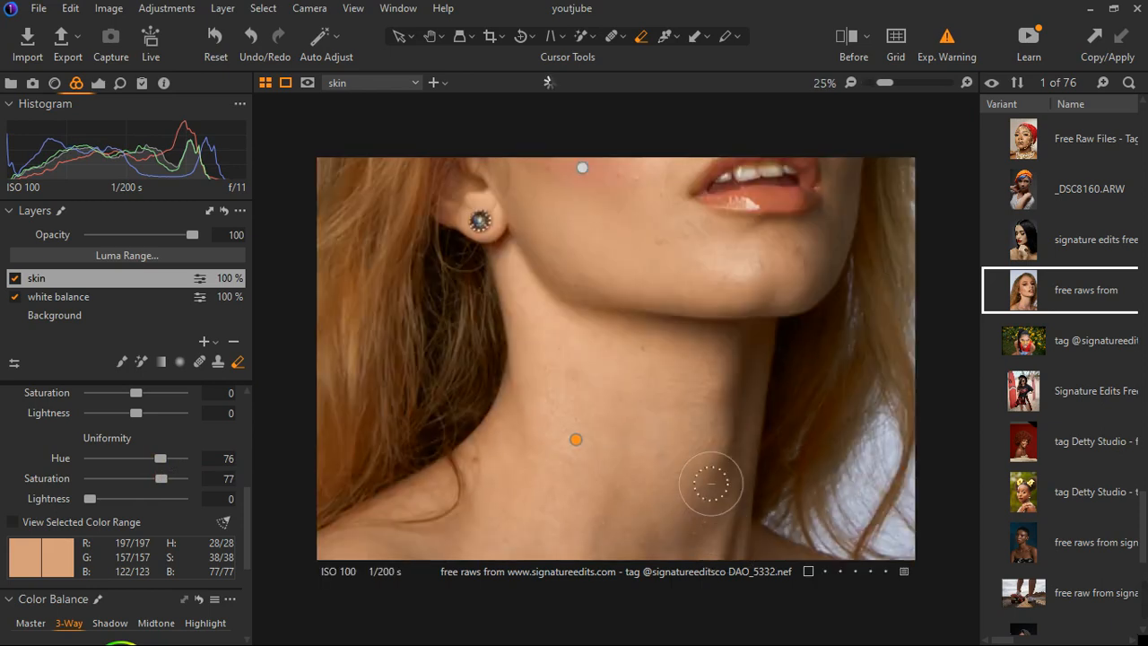
pyautogui.moveTo(687, 379); pyautogui.dragTo(688, 295)
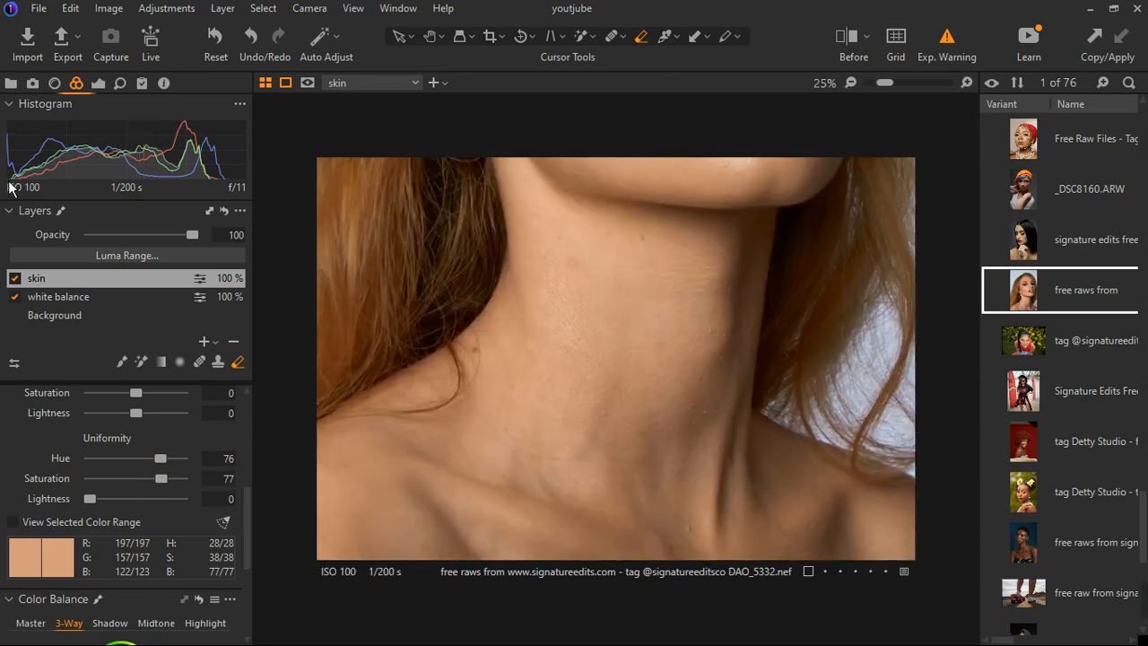
pyautogui.click(14, 278)
pyautogui.click(14, 278)
pyautogui.hotkey('ctrl', '0')
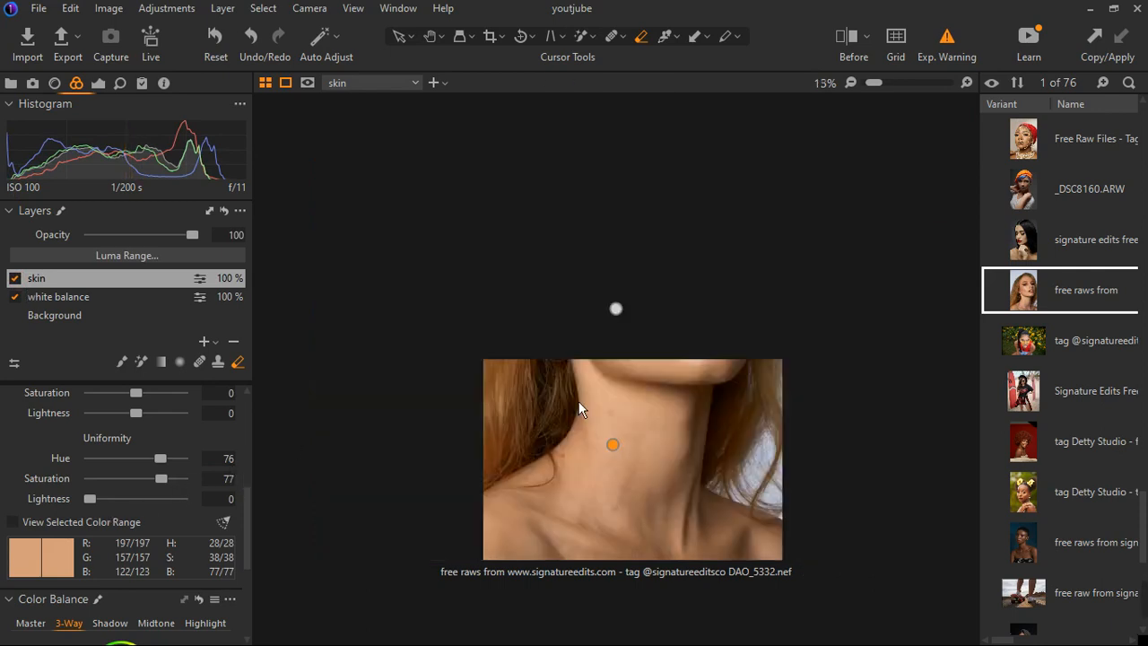
# Step: Set the skin layer's saturation amount to 4.4 and shift its hue amount slightly toward yellow
pyautogui.scroll(3, 94, 413)
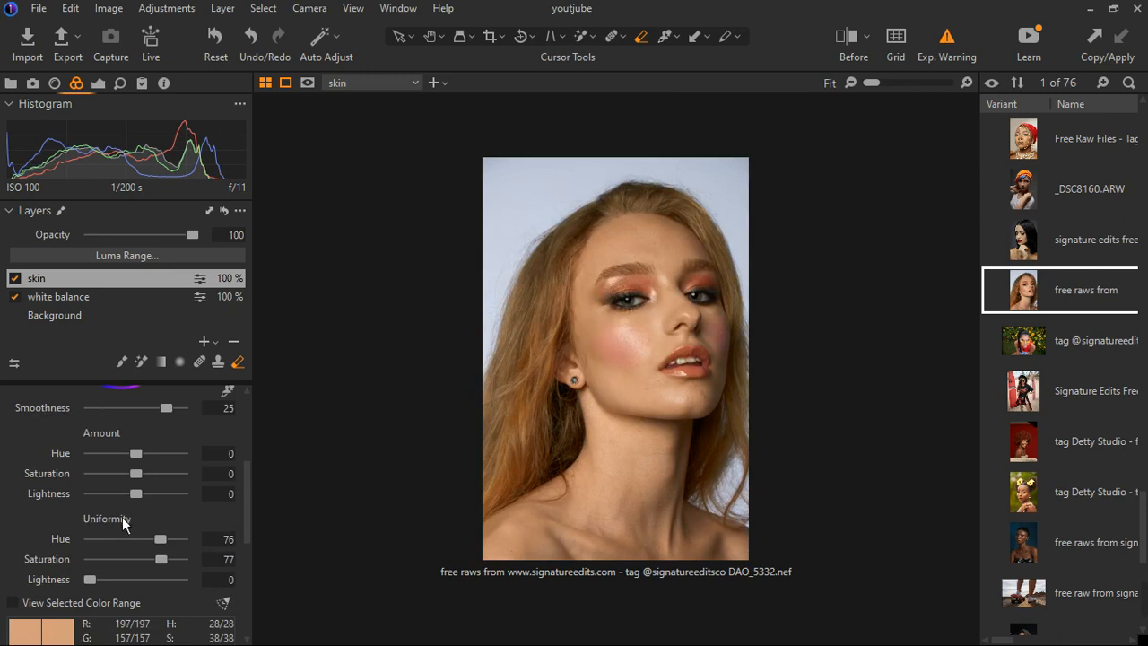
pyautogui.moveTo(144, 483); pyautogui.dragTo(154, 489)
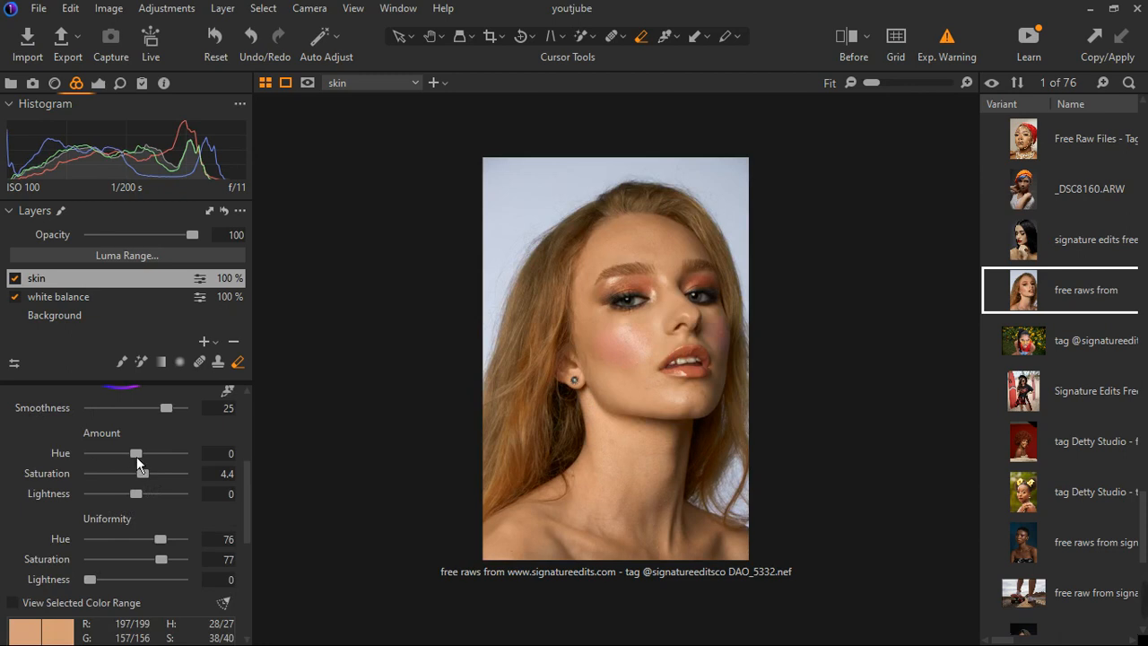
pyautogui.moveTo(147, 456); pyautogui.dragTo(191, 463)
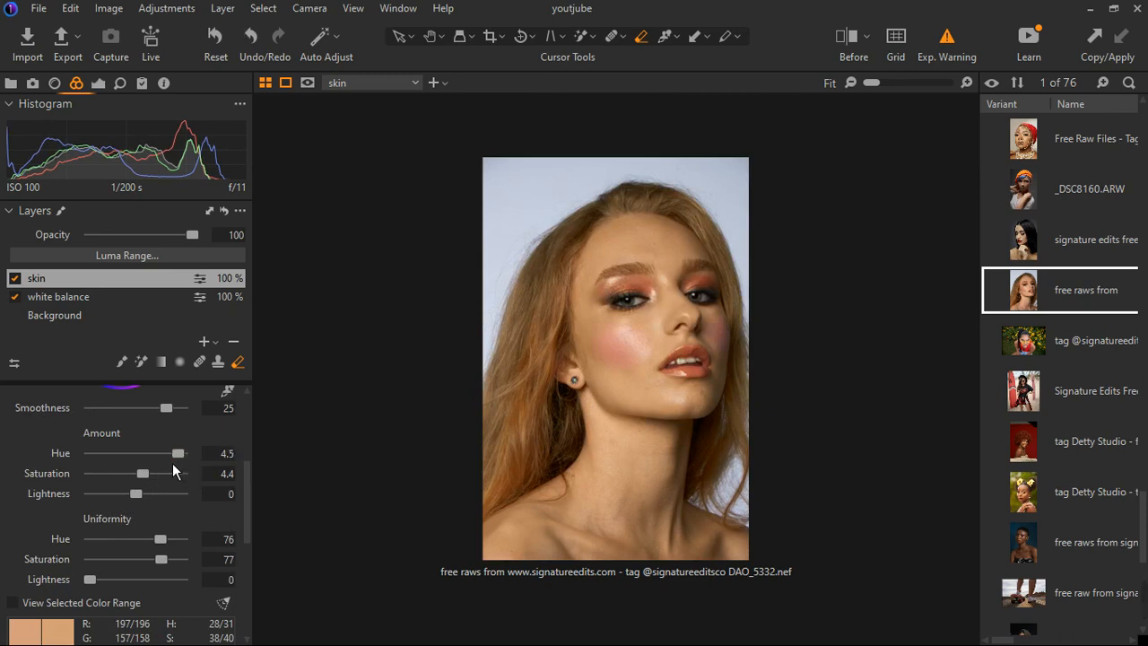
pyautogui.scroll(-3, 183, 408)
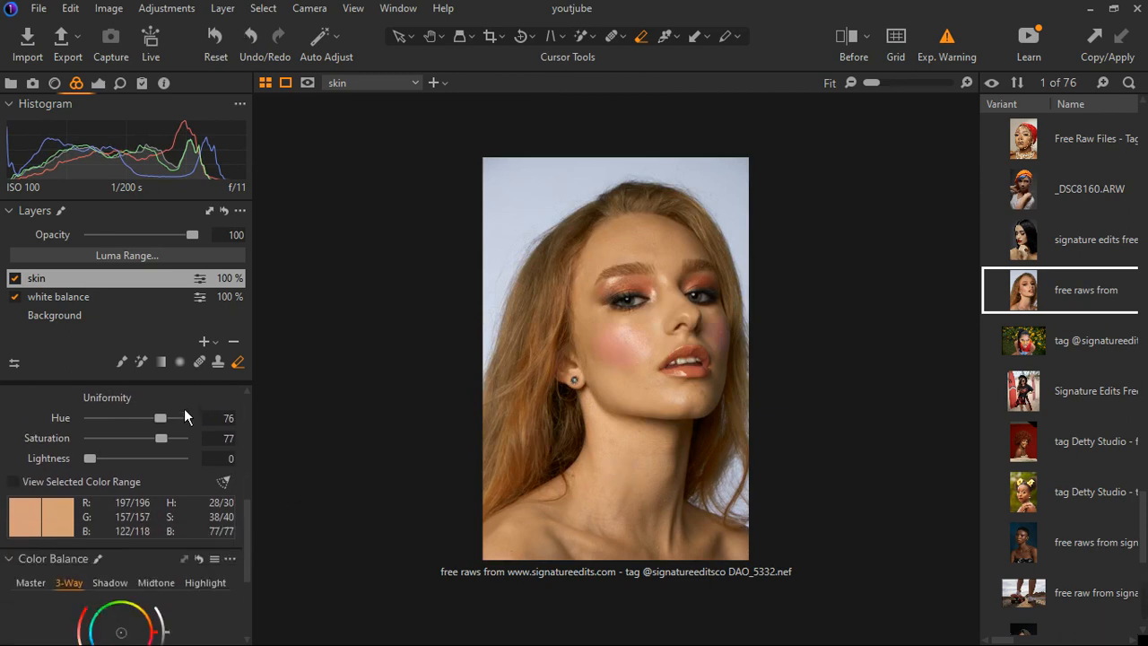
pyautogui.scroll(5, 184, 410)
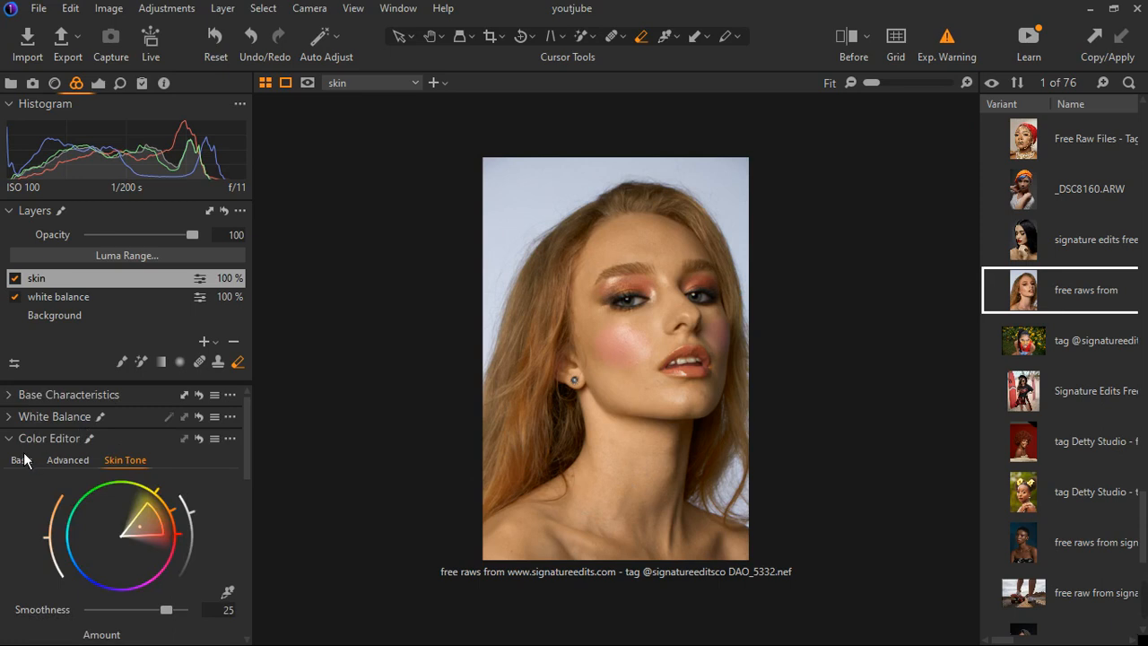
# Step: Add a new empty adjustment layer and mask the hair on both sides of the face with the Magic Brush
pyautogui.click(19, 442)
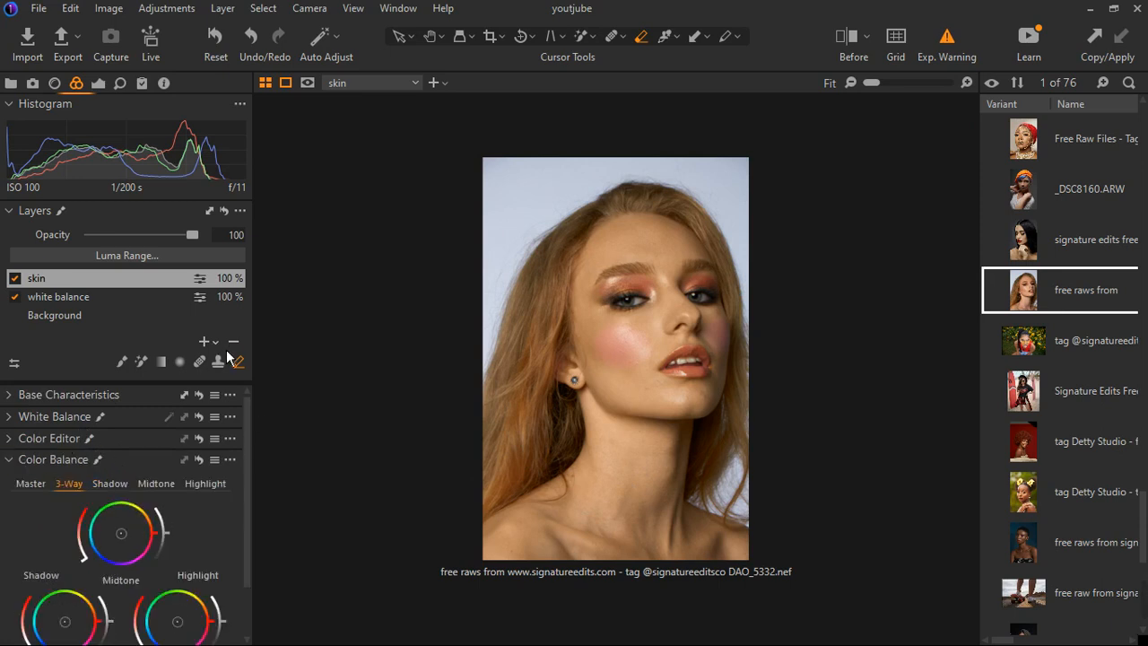
pyautogui.click(208, 341)
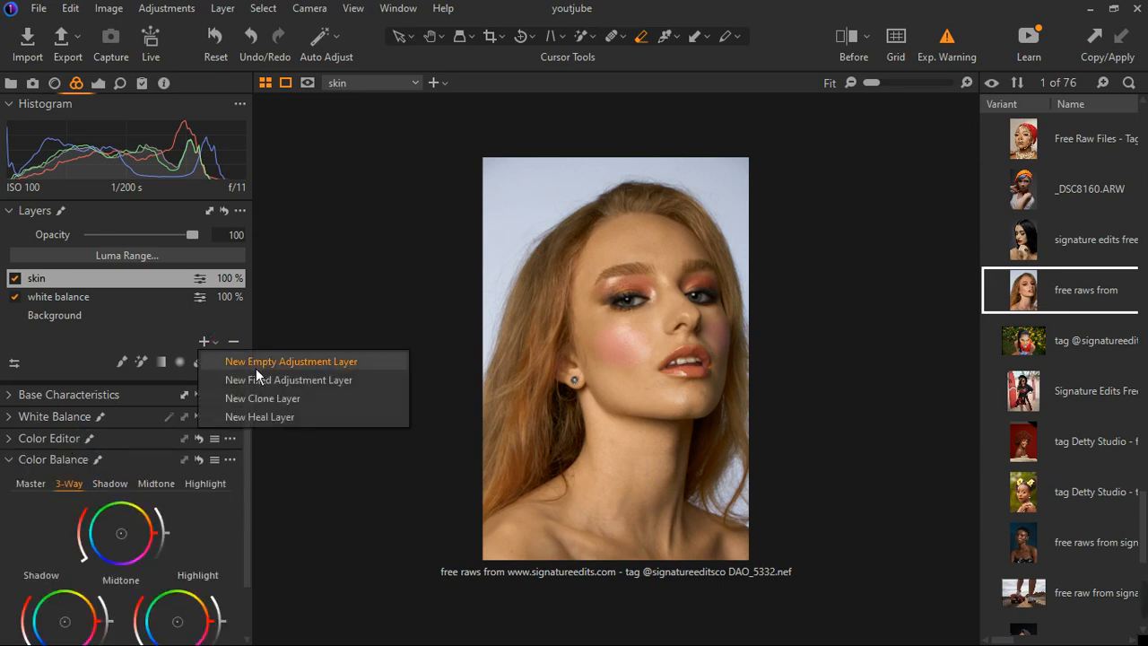
pyautogui.click(261, 370)
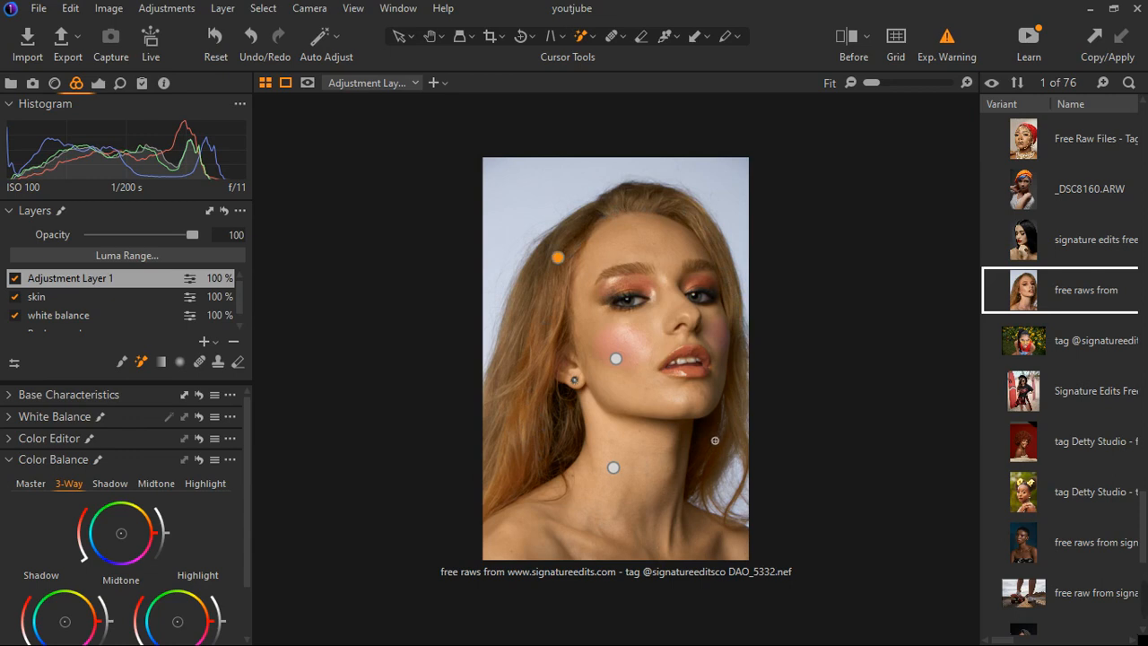
pyautogui.click(715, 440)
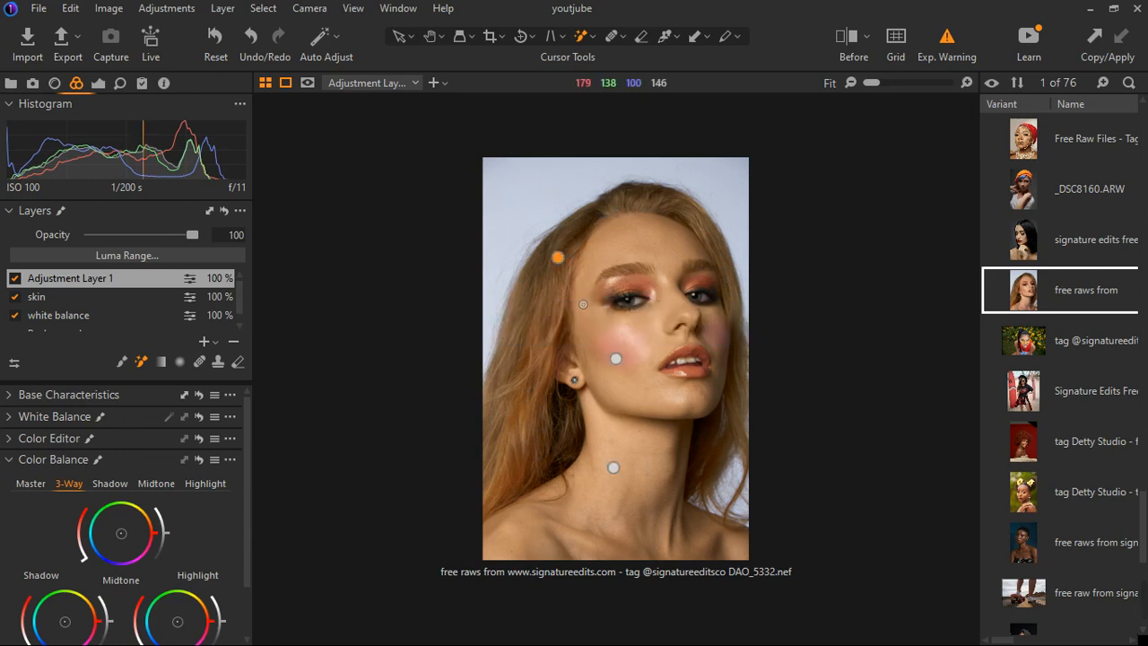
# Step: Check the new layer's mask coverage by switching its overlay on and off, and rename the layer "hair"
pyautogui.press('m')
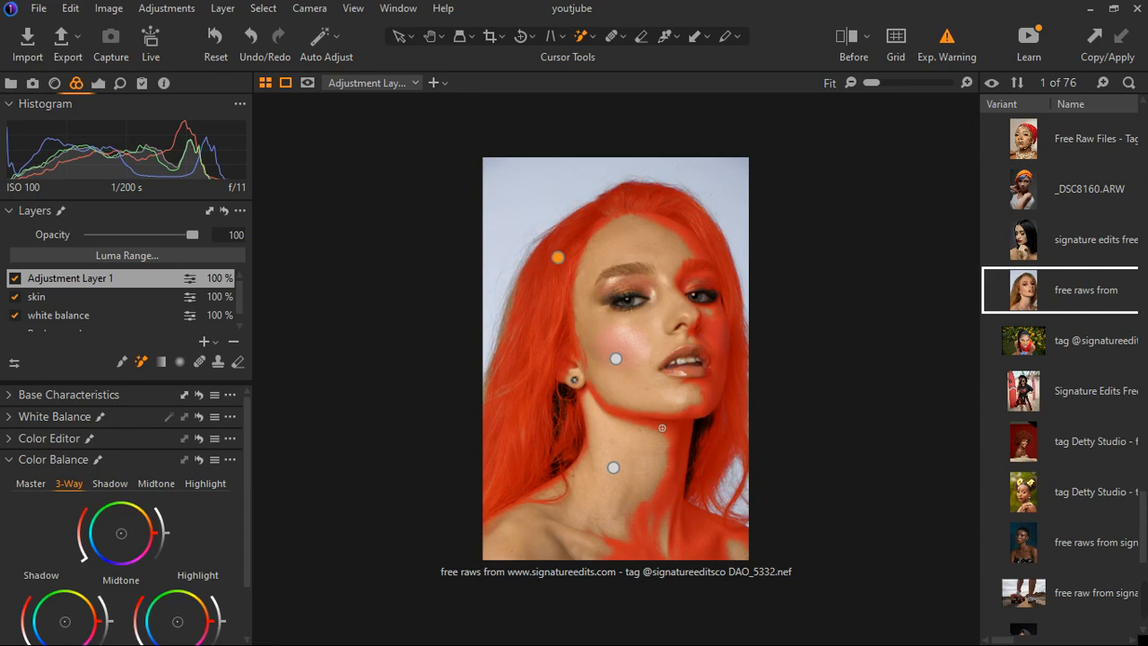
pyautogui.press('m')
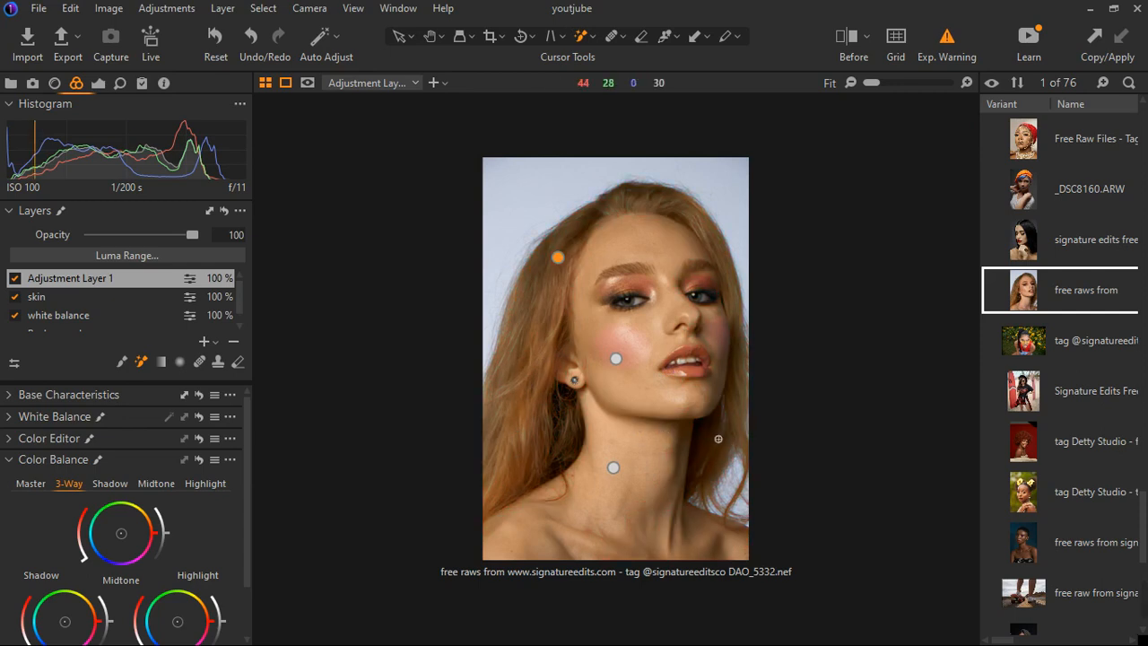
pyautogui.press('m')
pyautogui.press('m')
pyautogui.press('m')
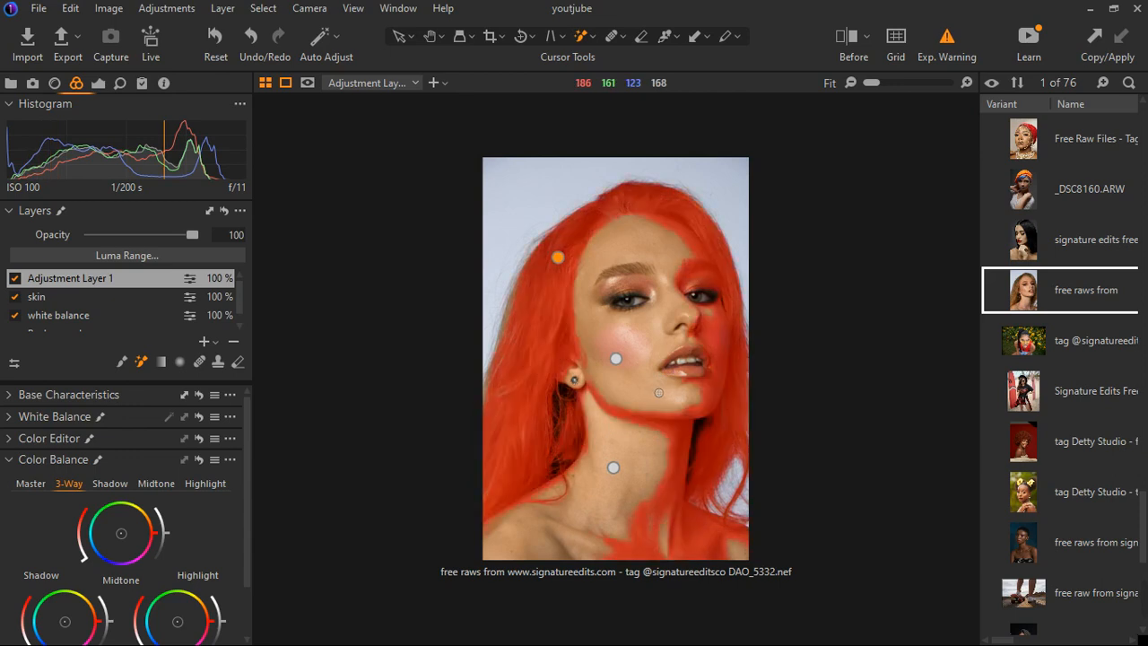
pyautogui.press('m')
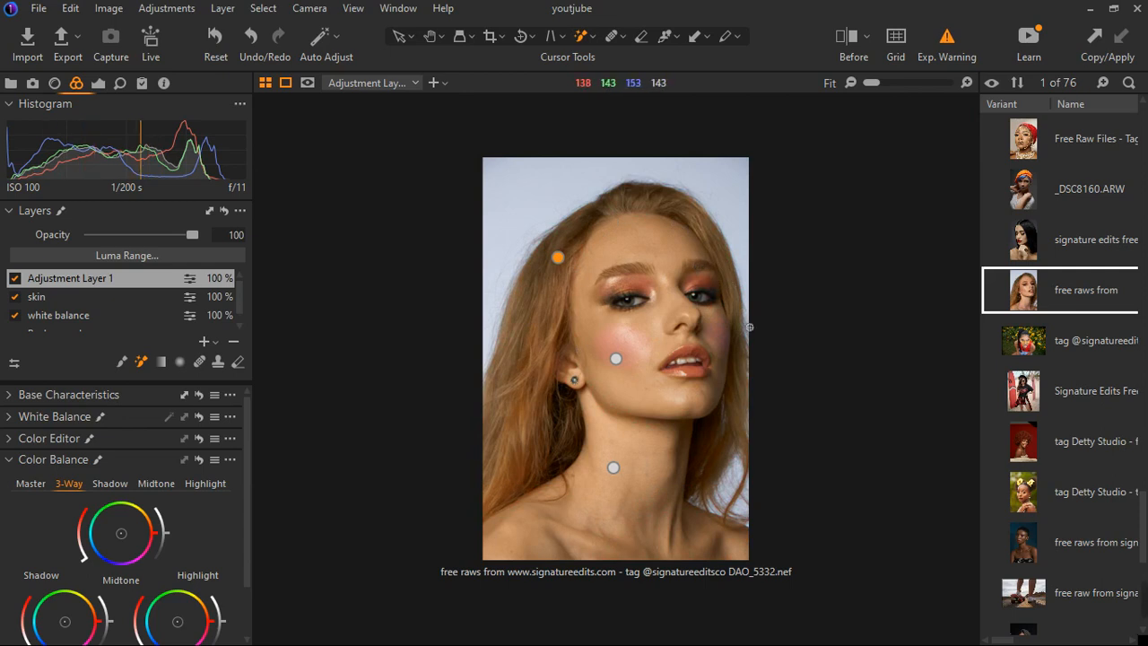
pyautogui.press('m')
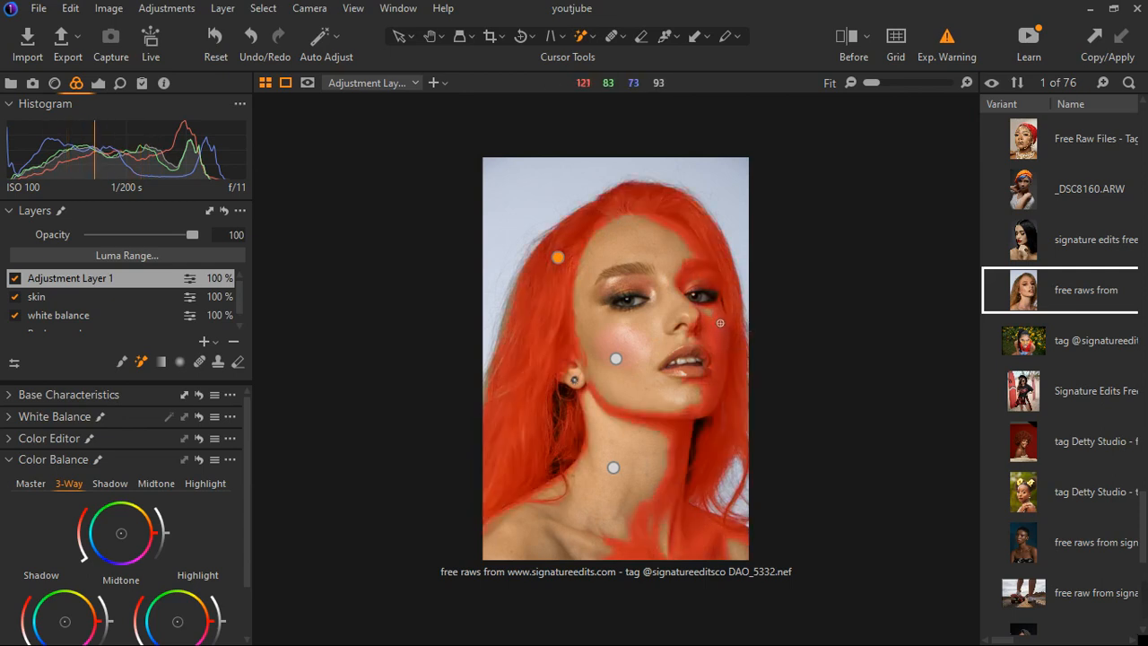
pyautogui.doubleClick(85, 278)
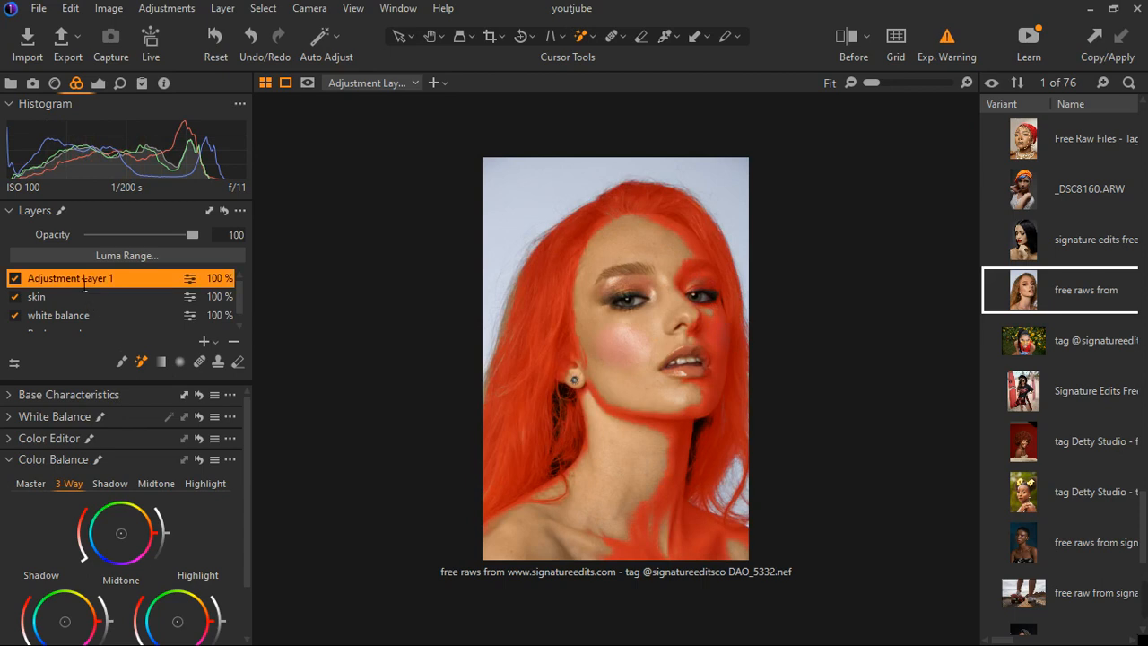
pyautogui.write('hair')
pyautogui.press('Return')
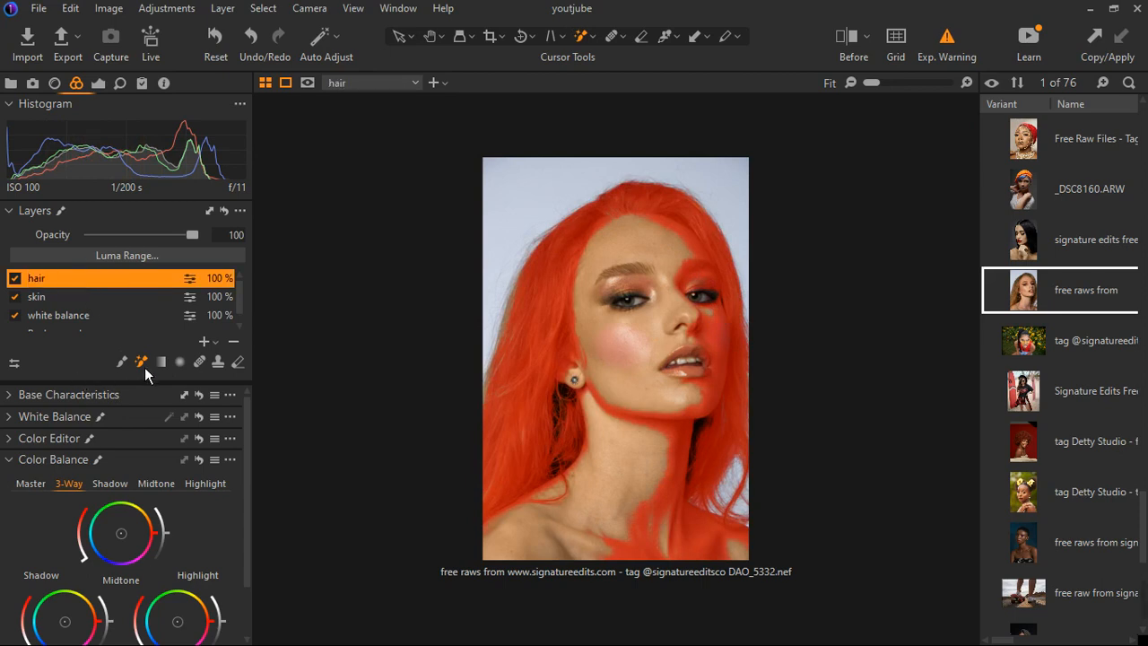
# Step: Sample the hair colour beside the face as the Skin Tone colour range for the hair layer
pyautogui.scroll(-2, 125, 476)
pyautogui.scroll(1, 124, 476)
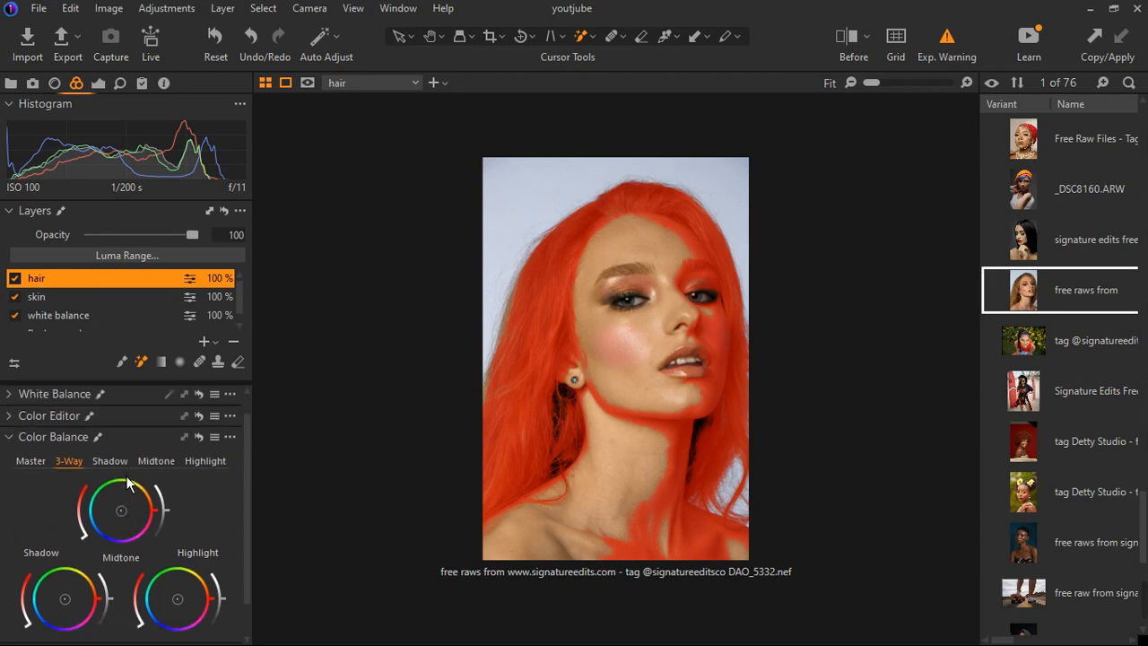
pyautogui.scroll(1, 124, 476)
pyautogui.click(18, 460)
pyautogui.click(18, 438)
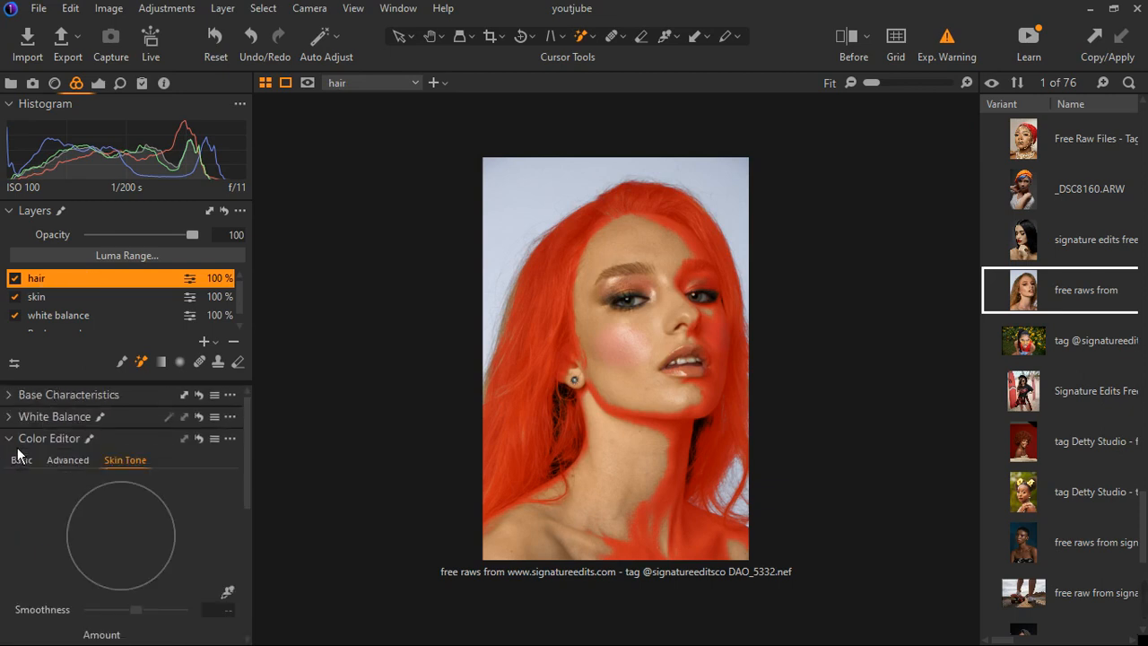
pyautogui.click(229, 595)
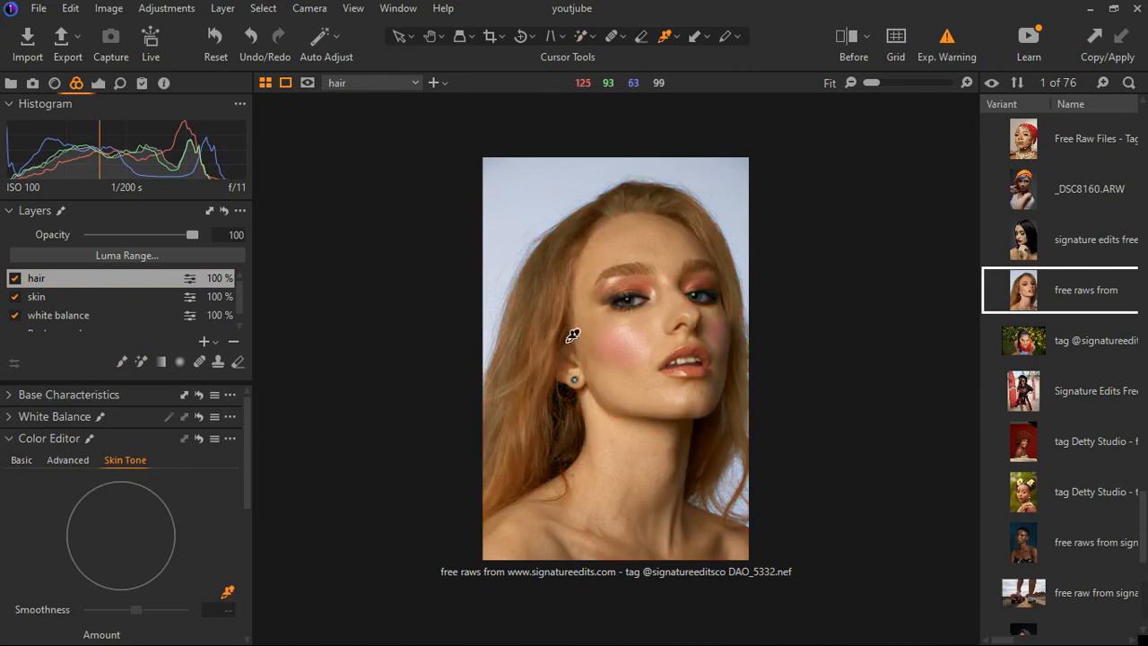
pyautogui.scroll(2, 574, 328)
pyautogui.scroll(-1, 487, 350)
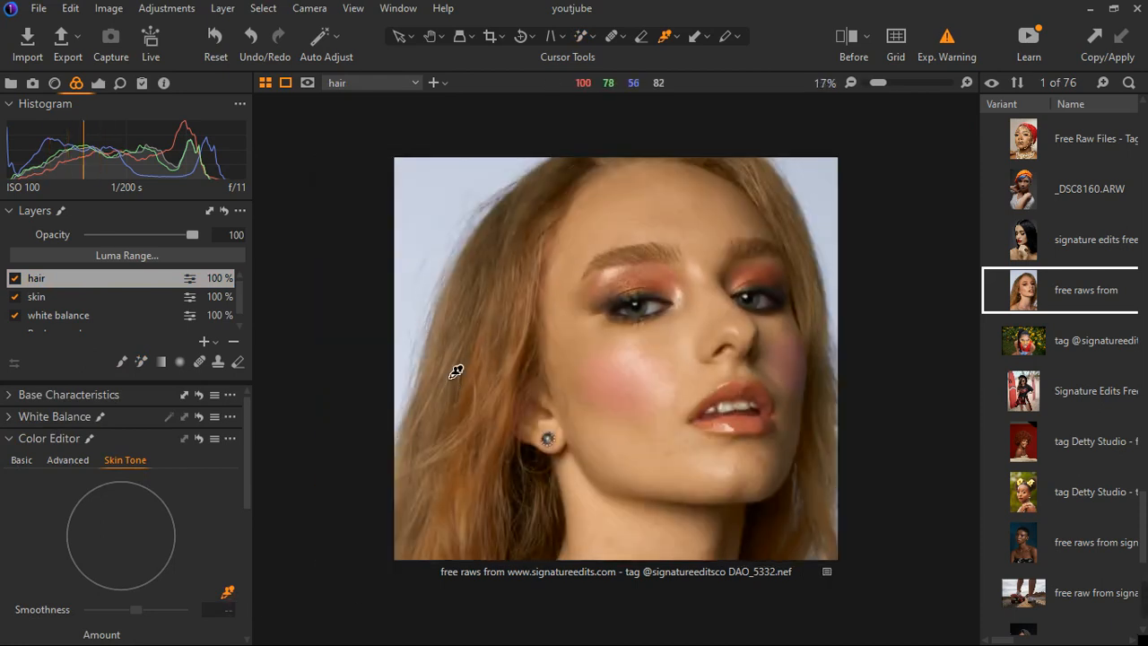
pyautogui.click(462, 364)
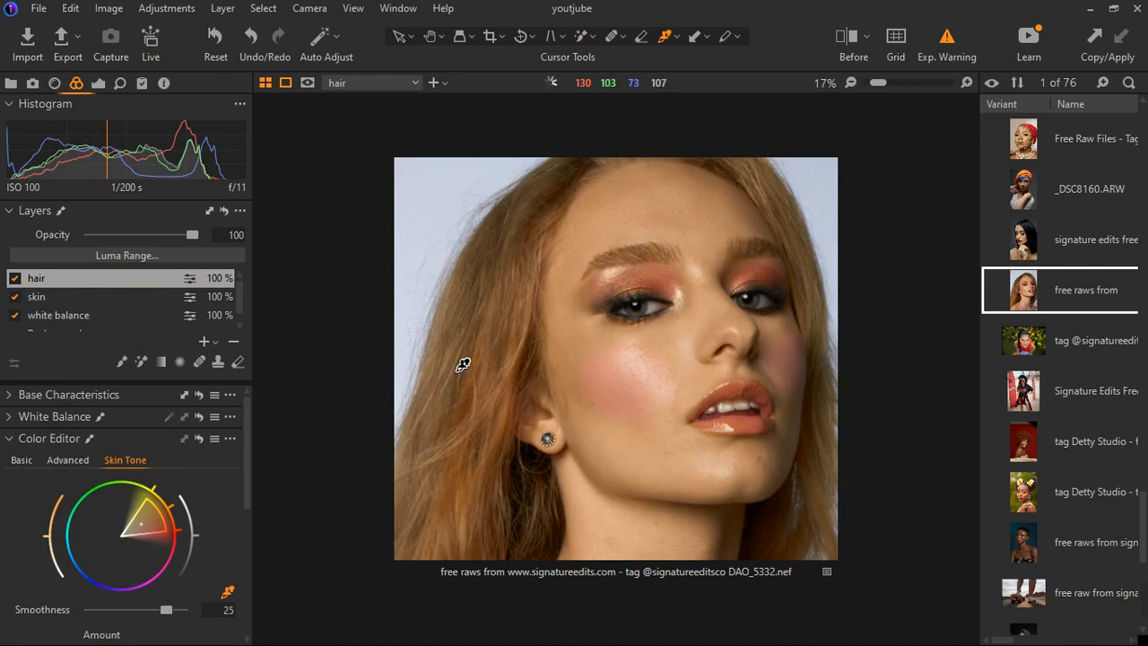
# Step: Set the hair layer's uniformity to 88 for hue and 82 for saturation
pyautogui.scroll(-4, 220, 462)
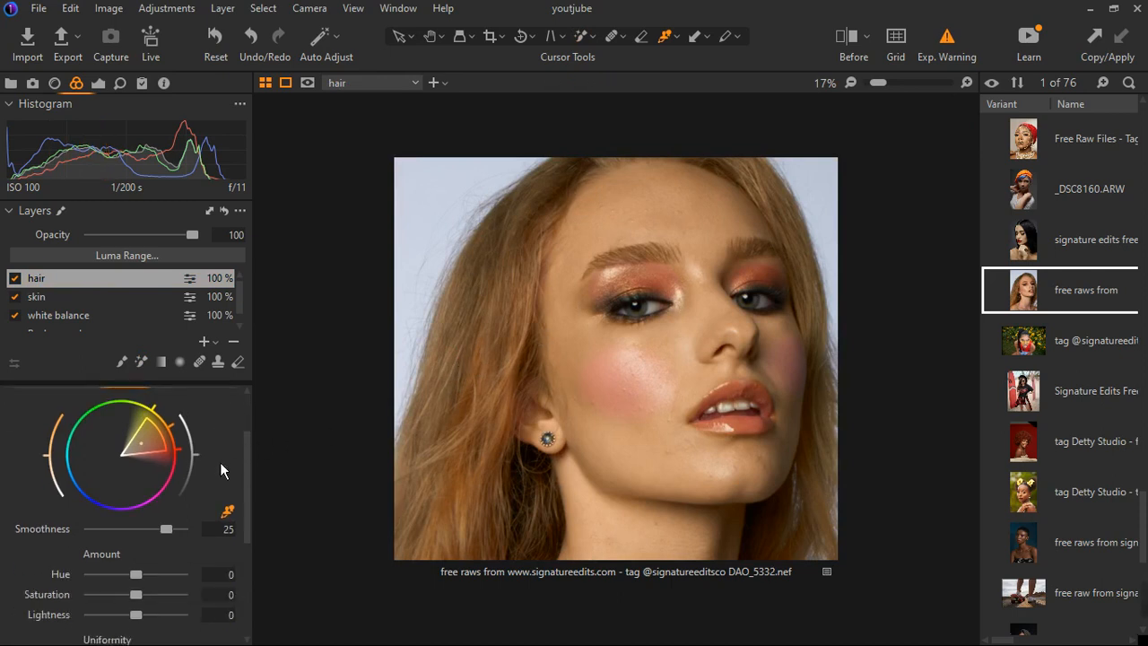
pyautogui.moveTo(92, 583); pyautogui.dragTo(175, 584)
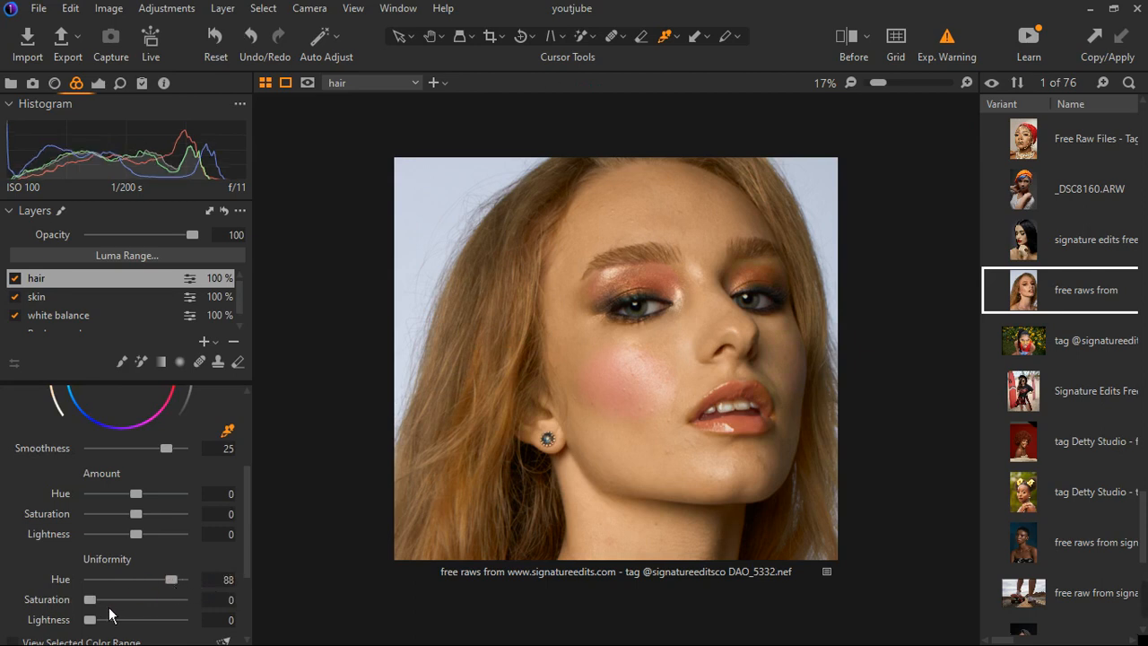
pyautogui.moveTo(90, 599); pyautogui.dragTo(159, 604)
pyautogui.scroll(-2, 449, 418)
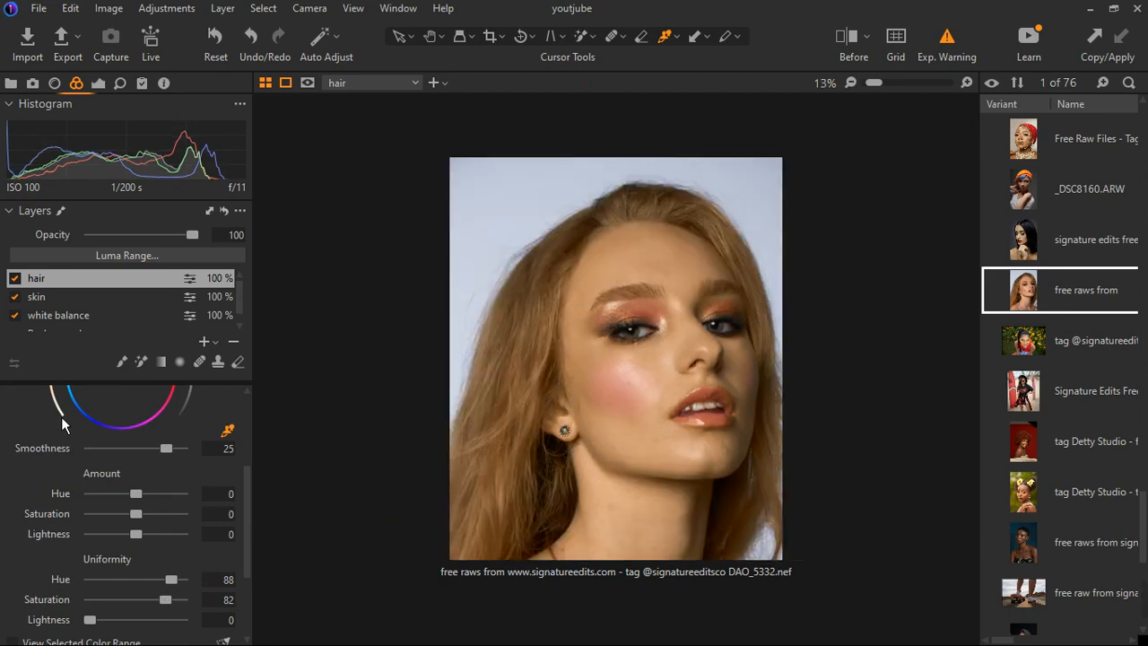
# Step: Compare the hair up close with the hair layer switched off and on
pyautogui.click(15, 278)
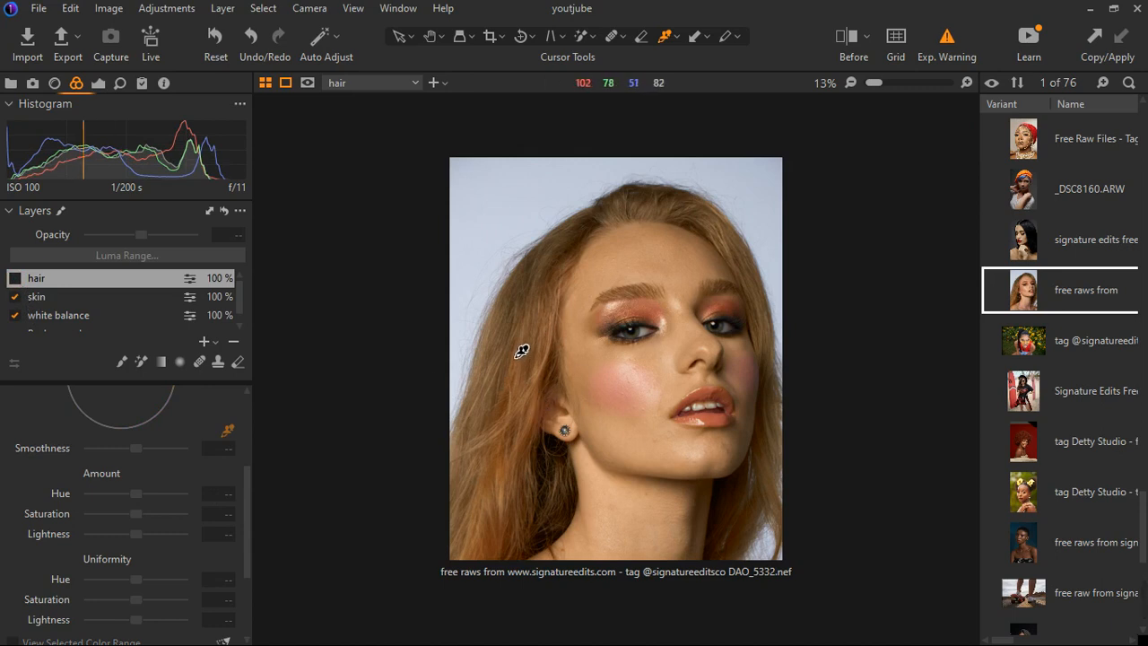
pyautogui.click(14, 278)
pyautogui.scroll(3, 520, 350)
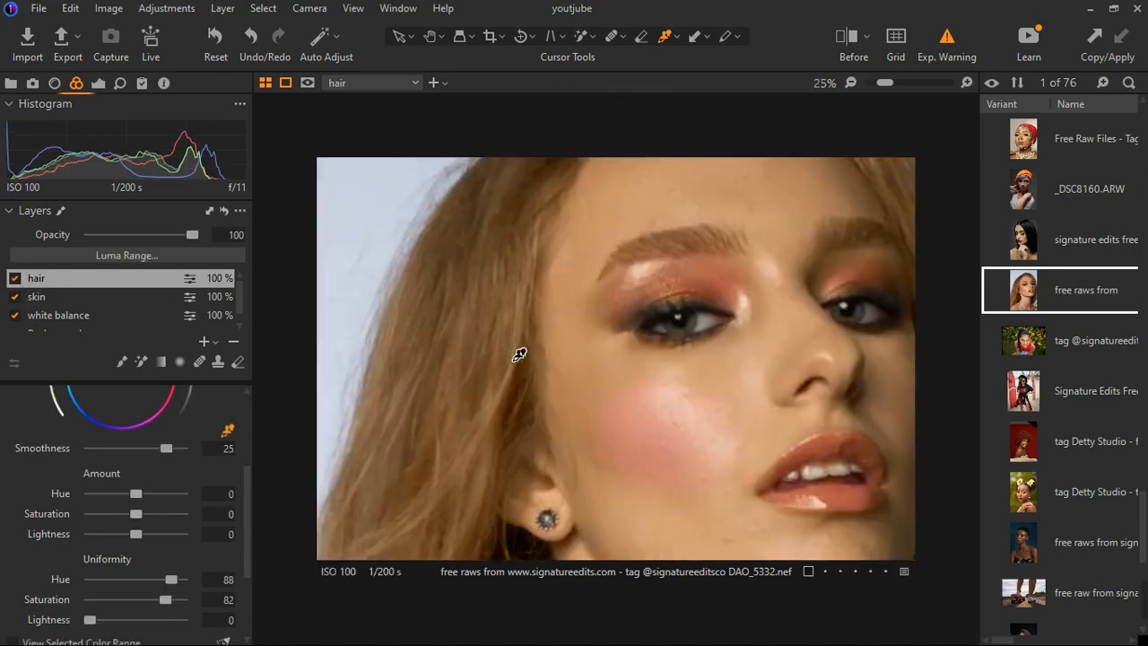
pyautogui.click(18, 280)
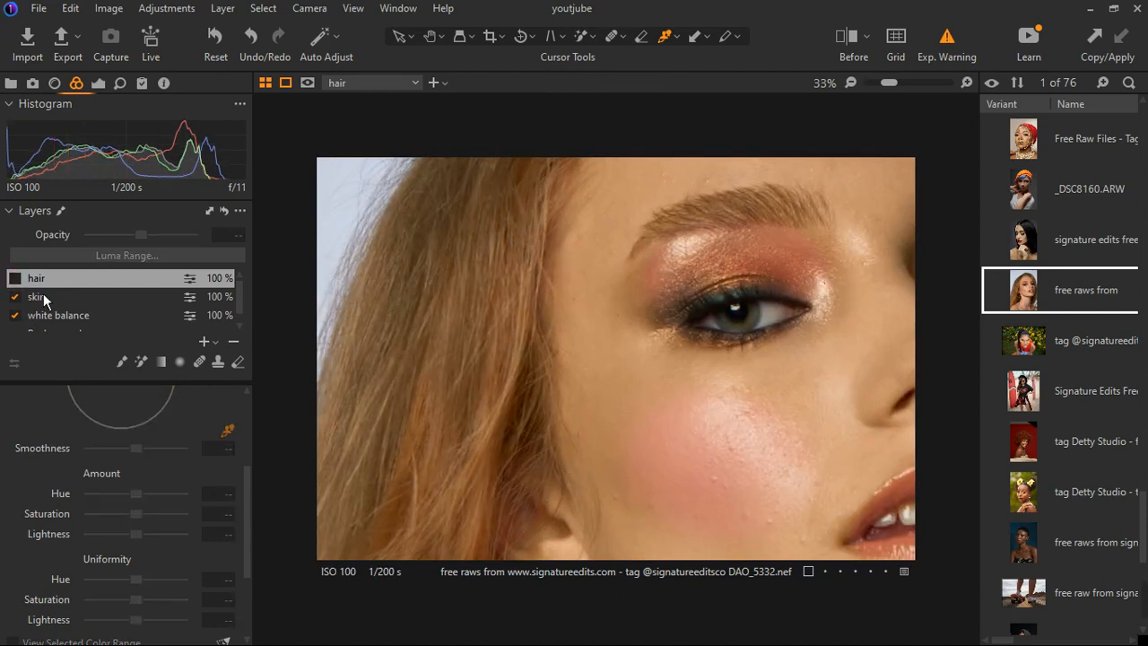
pyautogui.click(15, 279)
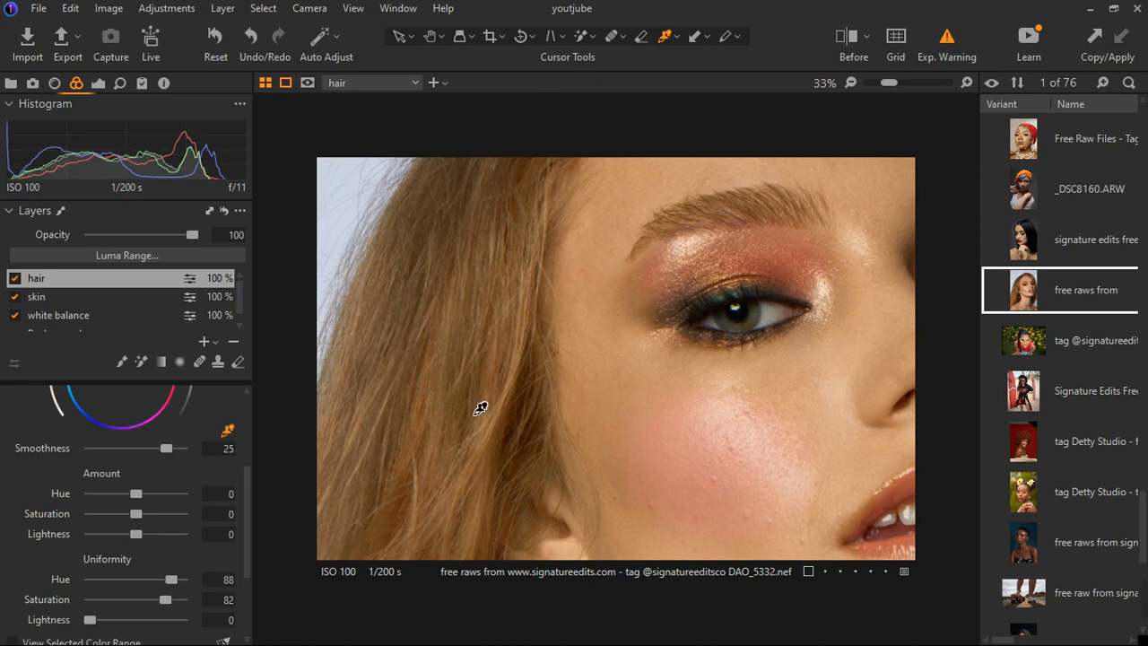
# Step: Set the hair layer's Skin Tone amount to -6.5 for saturation and -1.3 for lightness
pyautogui.hotkey('ctrl', '0')
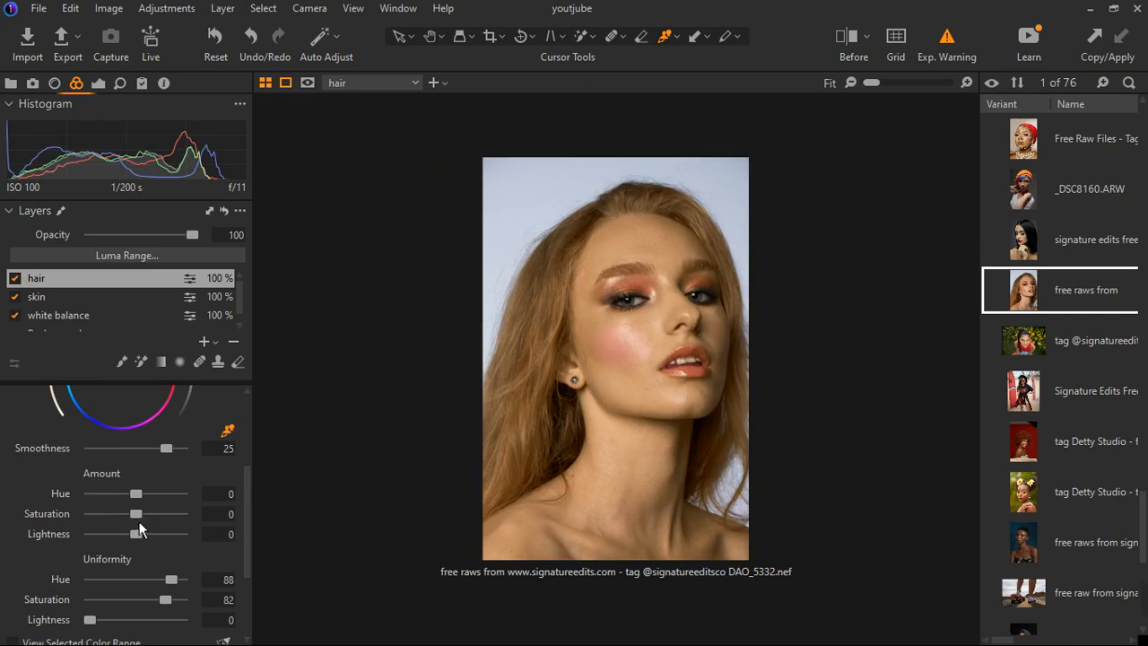
pyautogui.moveTo(137, 517)
pyautogui.mouseDown()
pyautogui.moveTo(79, 519)
pyautogui.moveTo(124, 513)
pyautogui.mouseUp()
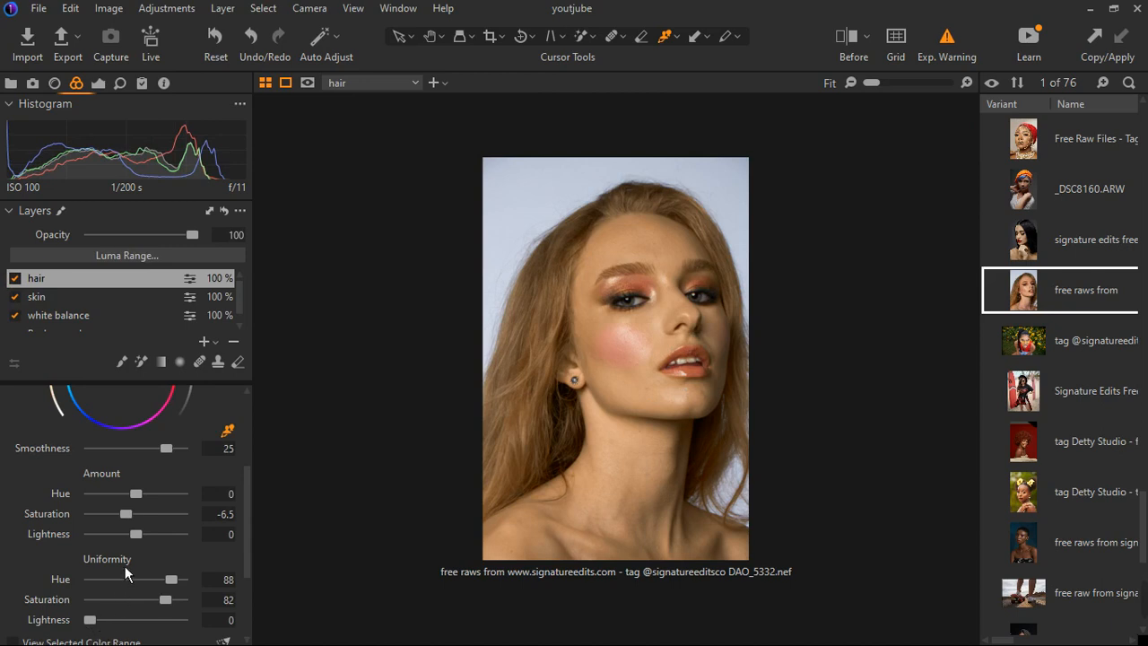
pyautogui.moveTo(144, 544); pyautogui.dragTo(139, 545)
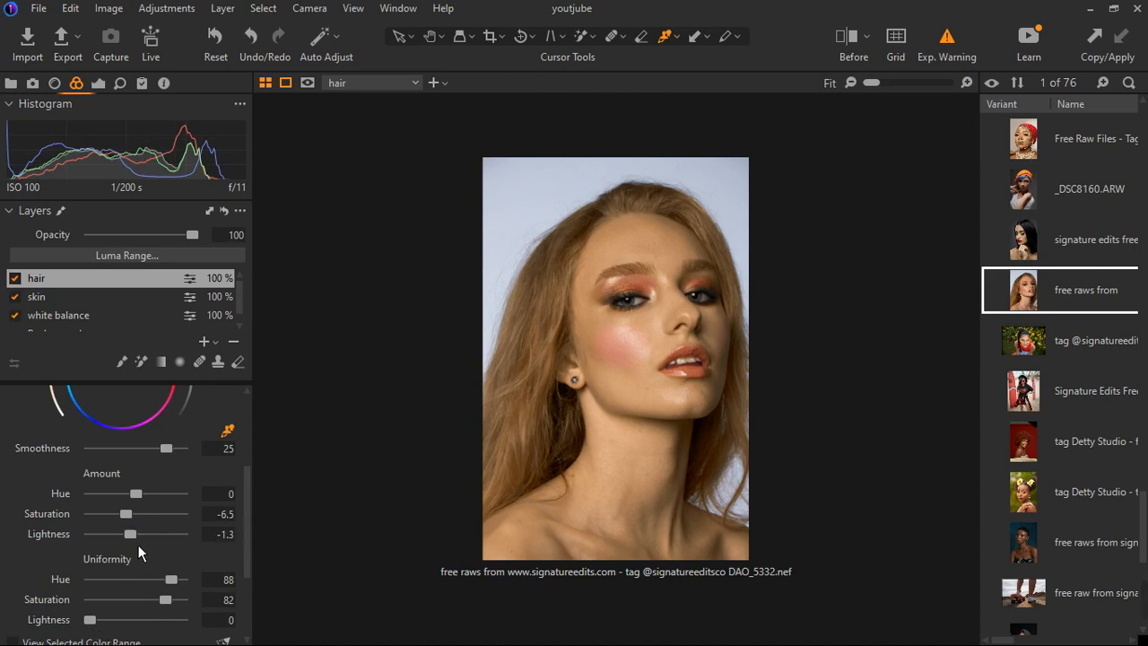
# Step: Remove the first small blemishes on the forehead above the eyebrow with the Heal brush
pyautogui.click(206, 371)
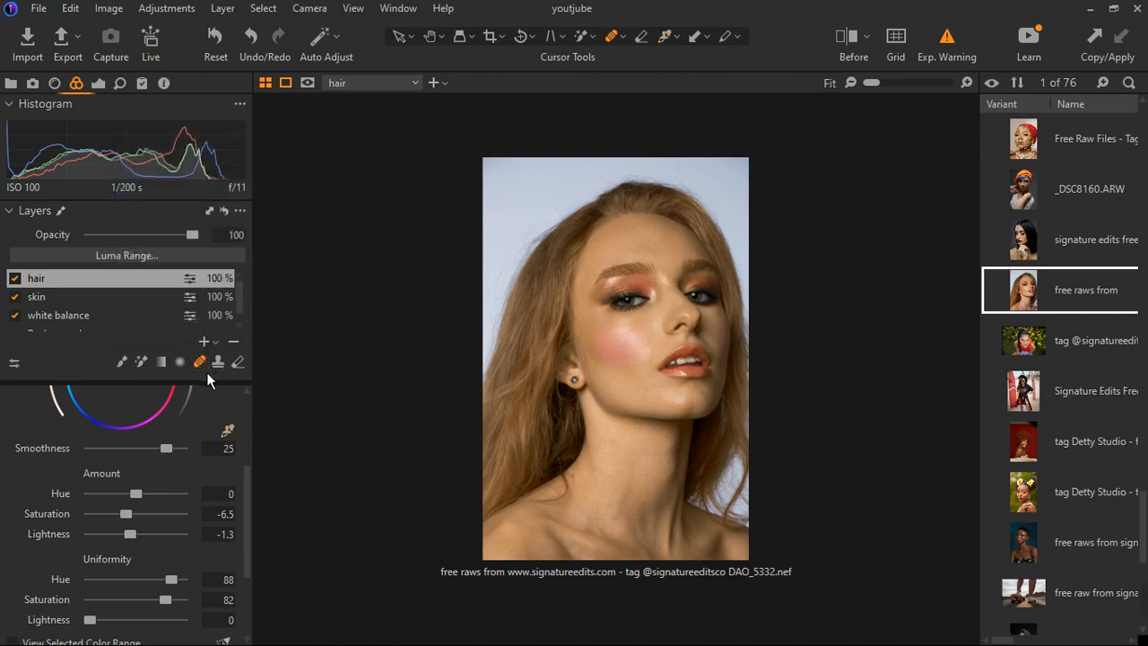
pyautogui.scroll(5, 653, 296)
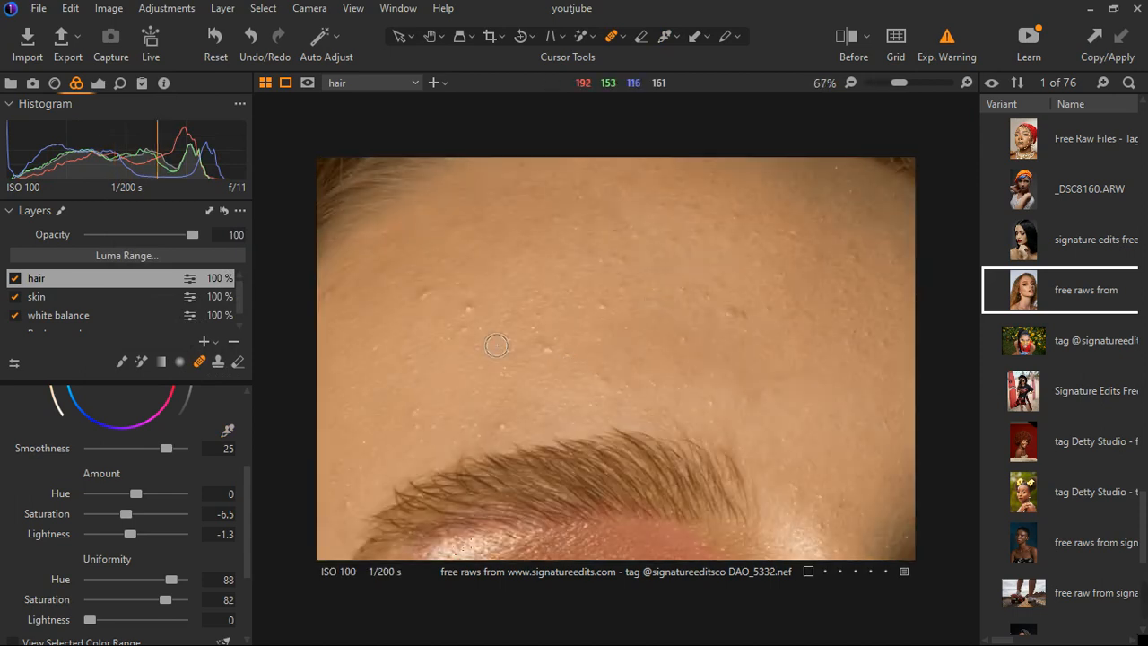
pyautogui.click(482, 322)
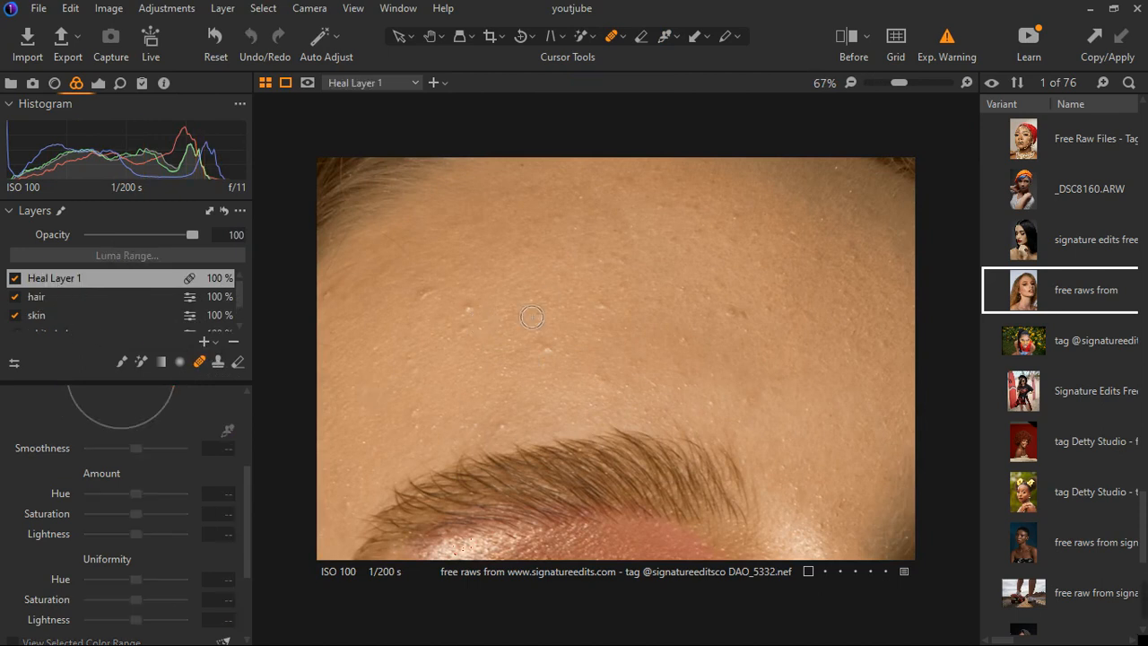
pyautogui.click(480, 320)
pyautogui.click(428, 315)
pyautogui.click(556, 271)
# Step: Enable Display Arrows for the Heal brush and heal the remaining blemishes across the forehead and just above the eyebrow
pyautogui.rightClick(568, 285)
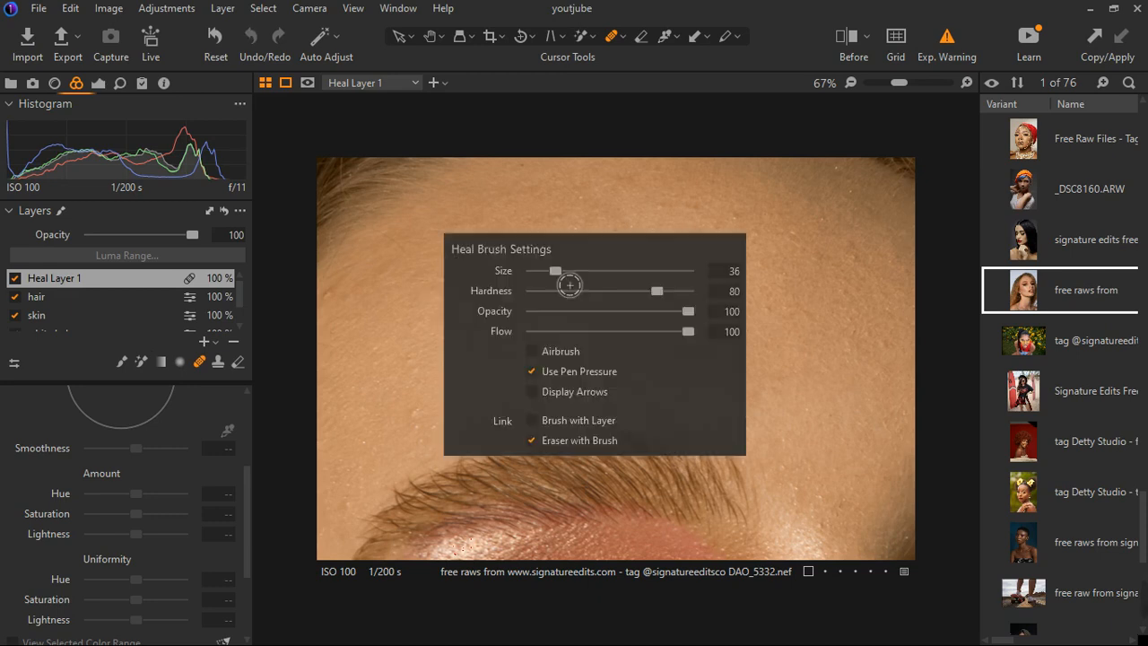
pyautogui.click(547, 399)
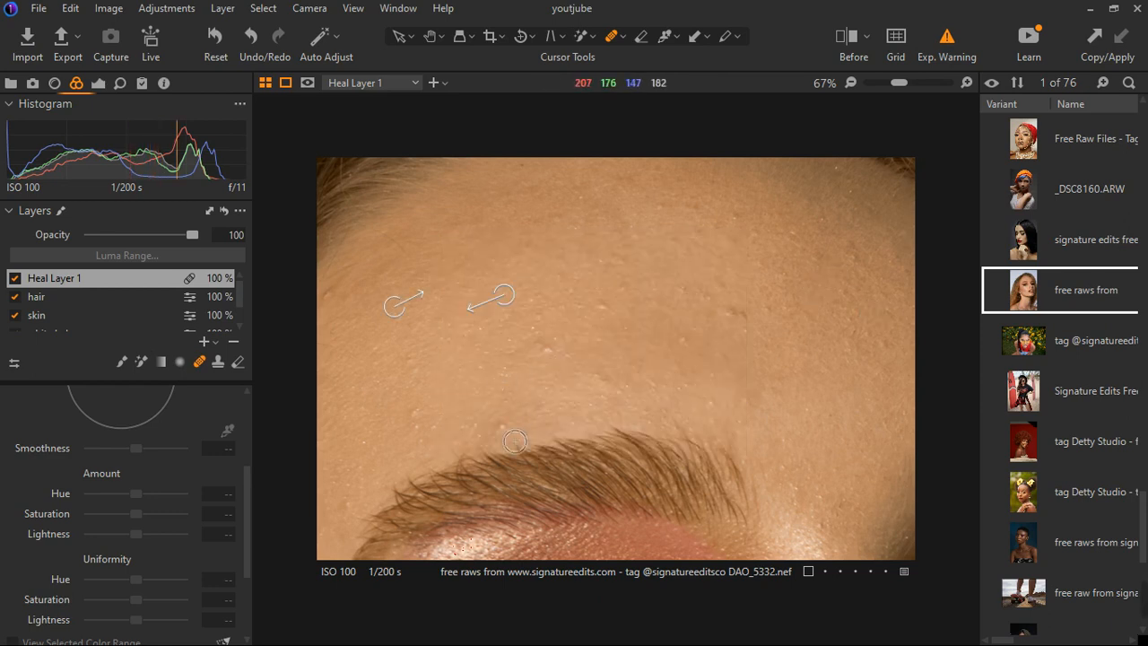
pyautogui.click(499, 428)
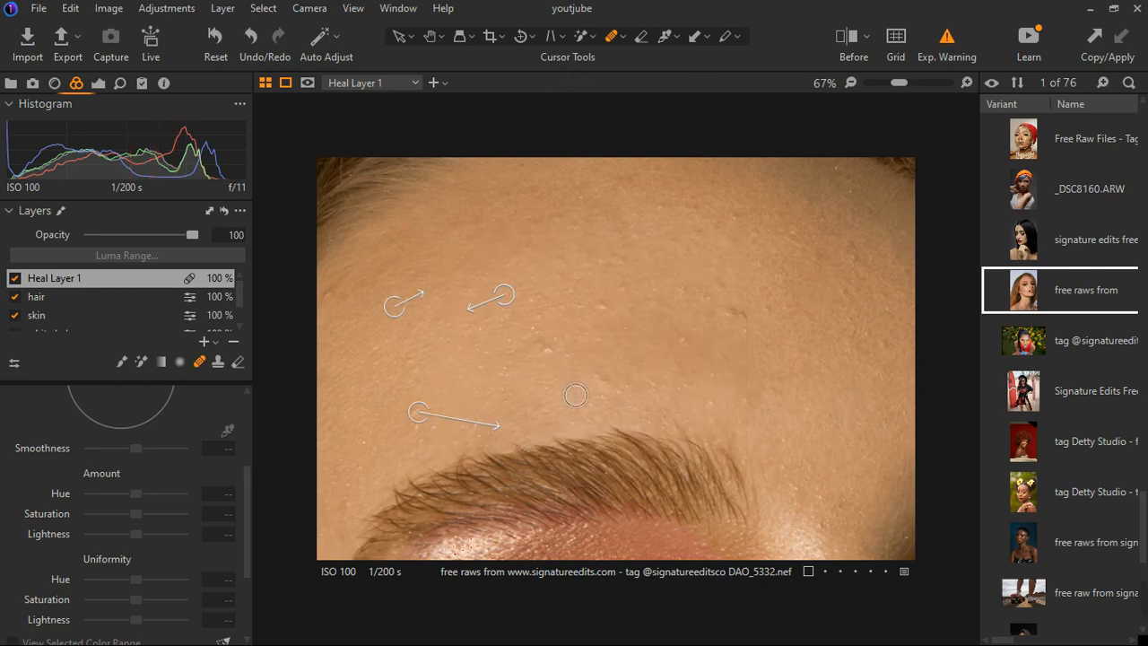
pyautogui.click(547, 351)
pyautogui.click(603, 309)
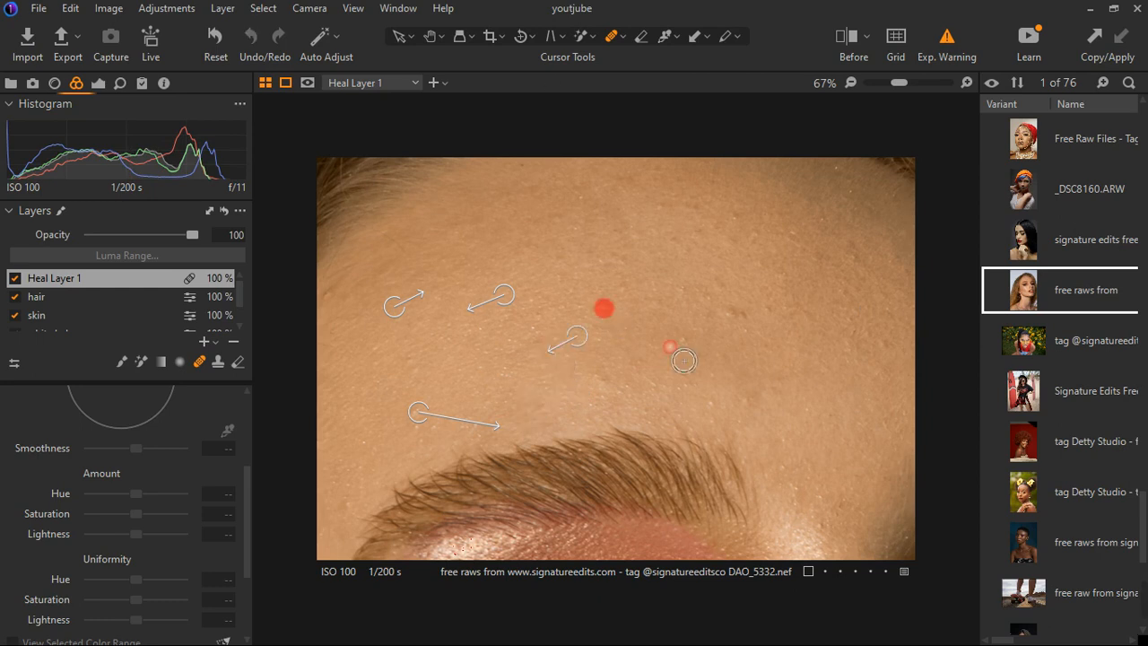
pyautogui.click(736, 315)
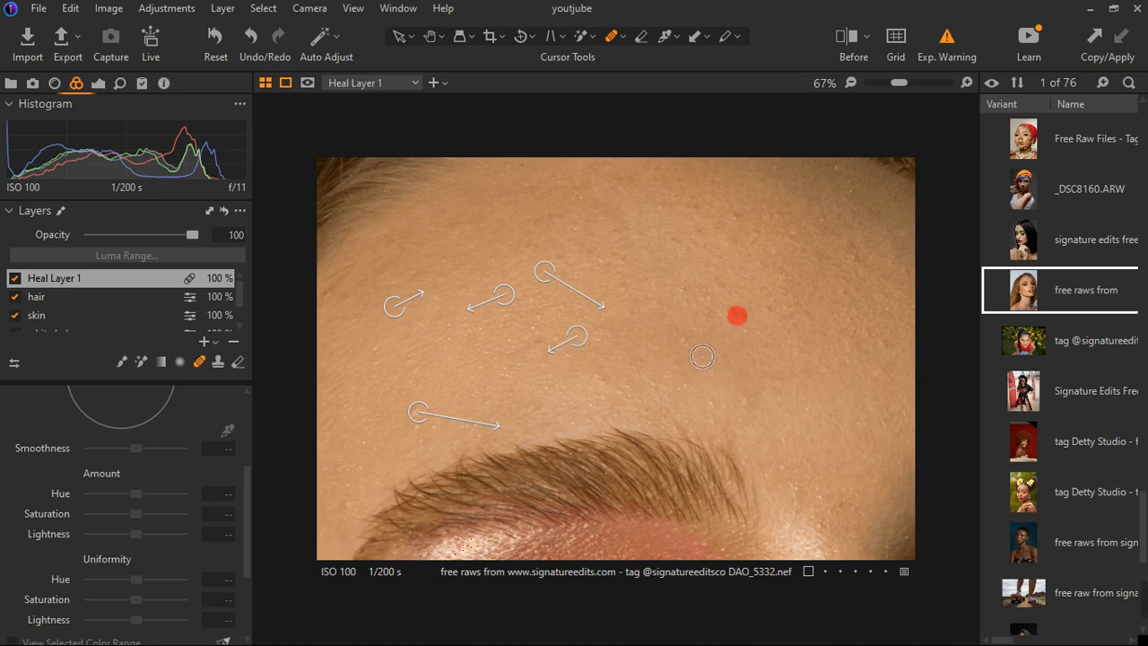
pyautogui.click(689, 342)
pyautogui.click(708, 408)
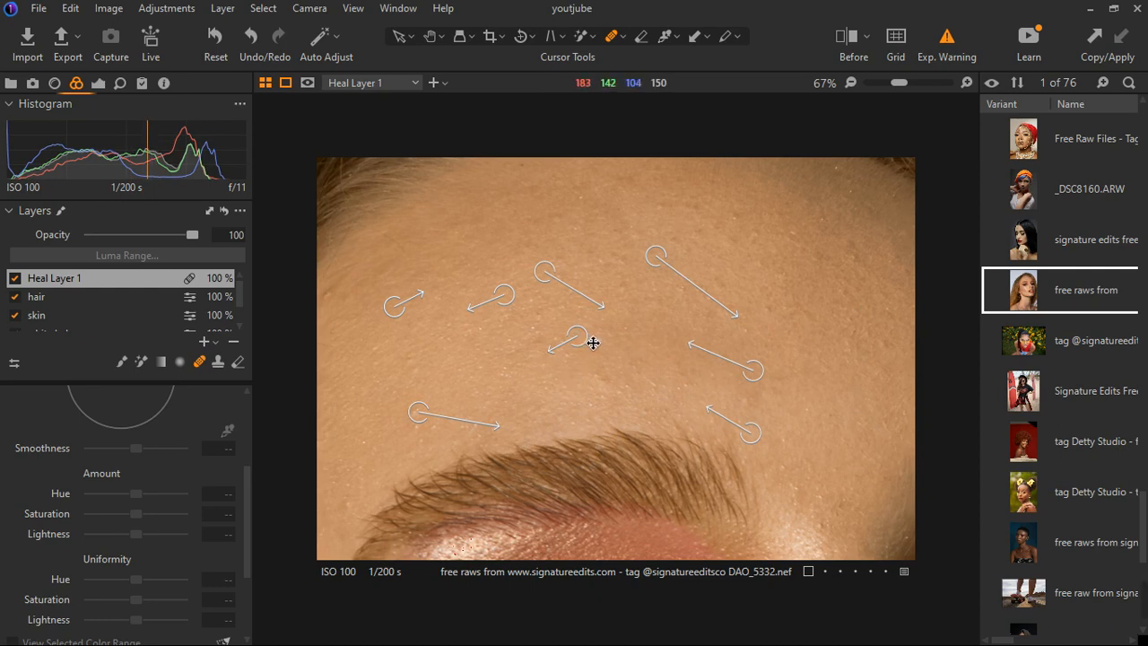
# Step: Shift the source point of the uppermost forehead heal spot slightly and turn off Display Arrows for the Heal brush
pyautogui.moveTo(666, 269)
pyautogui.mouseDown()
pyautogui.moveTo(659, 292)
pyautogui.moveTo(663, 272)
pyautogui.mouseUp()
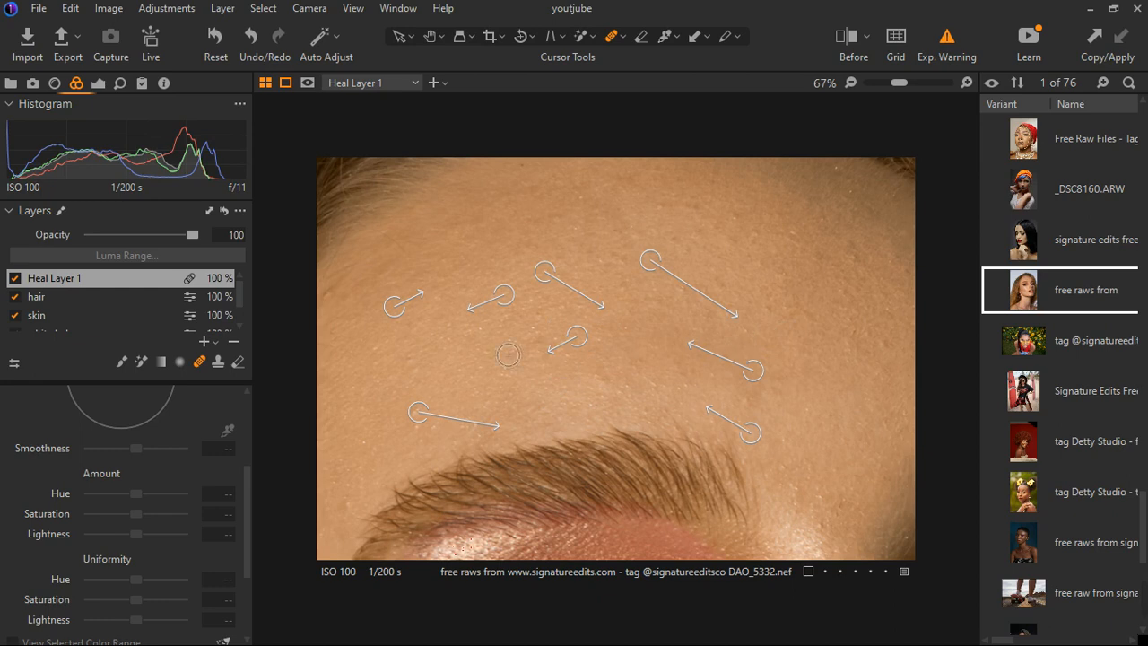
pyautogui.rightClick(531, 374)
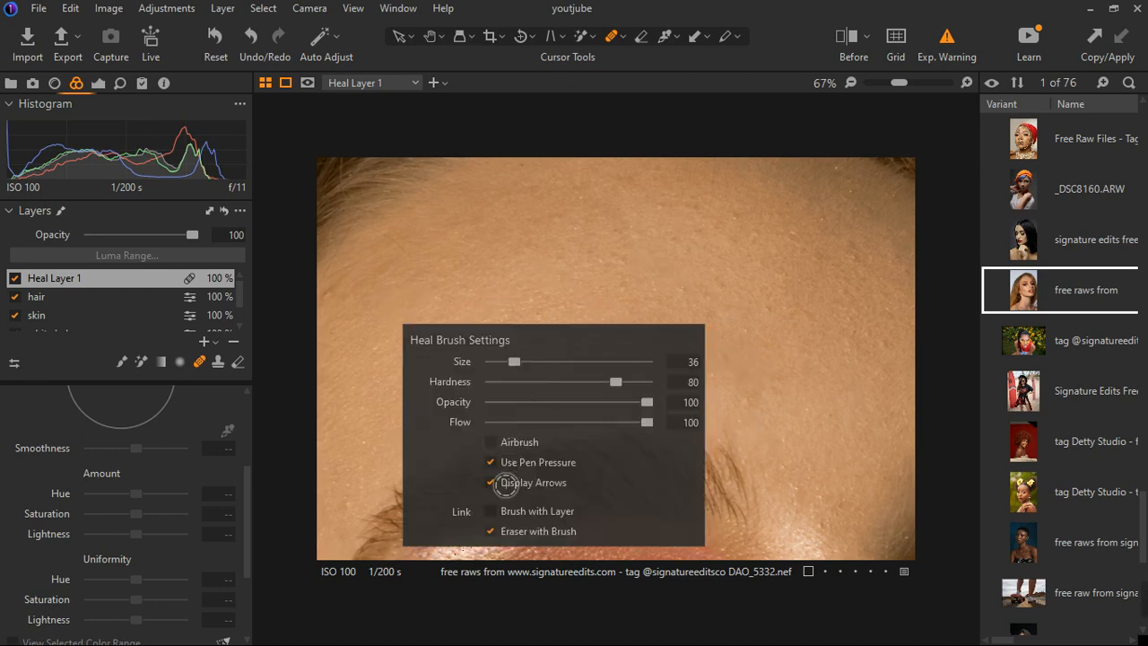
pyautogui.click(503, 489)
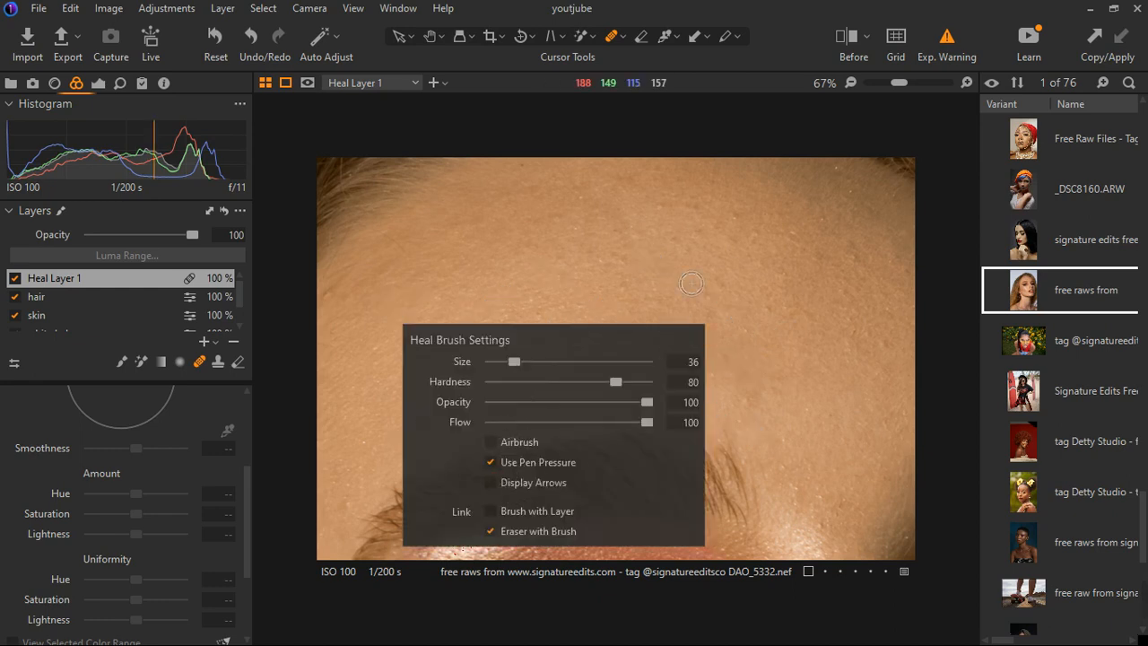
# Step: Examine the healed forehead at several magnifications and compare the face with the heal layer switched off and on
pyautogui.hotkey('ctrl', '-')
pyautogui.hotkey('ctrl', '-')
pyautogui.scroll(-1, 716, 378)
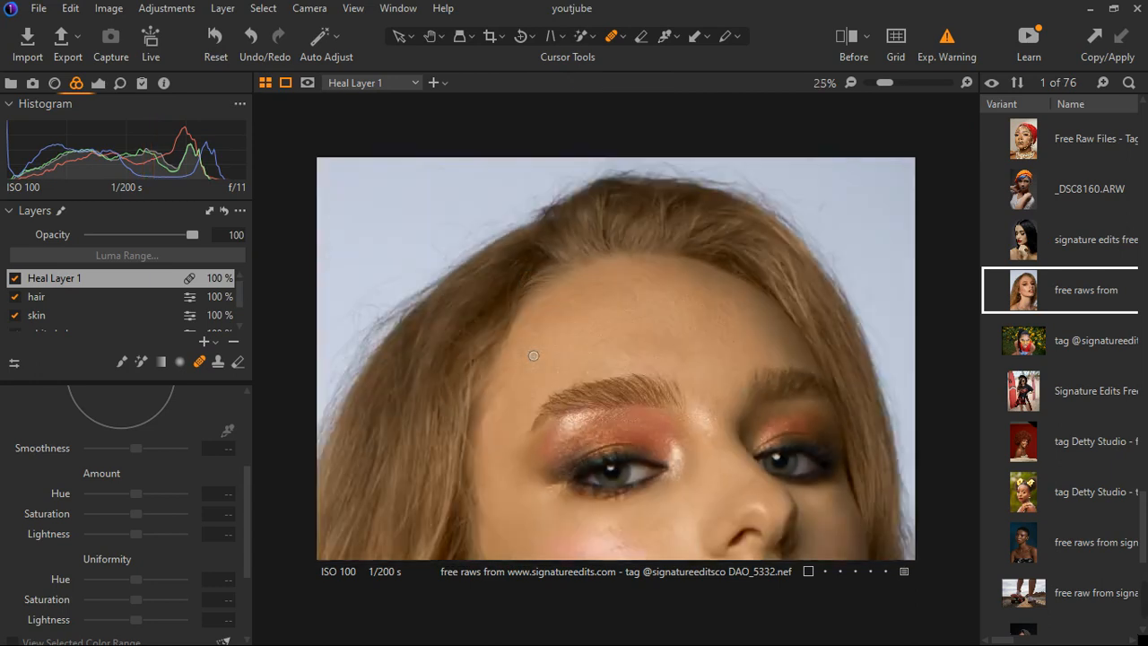
pyautogui.scroll(7, 789, 321)
pyautogui.scroll(-4, 706, 326)
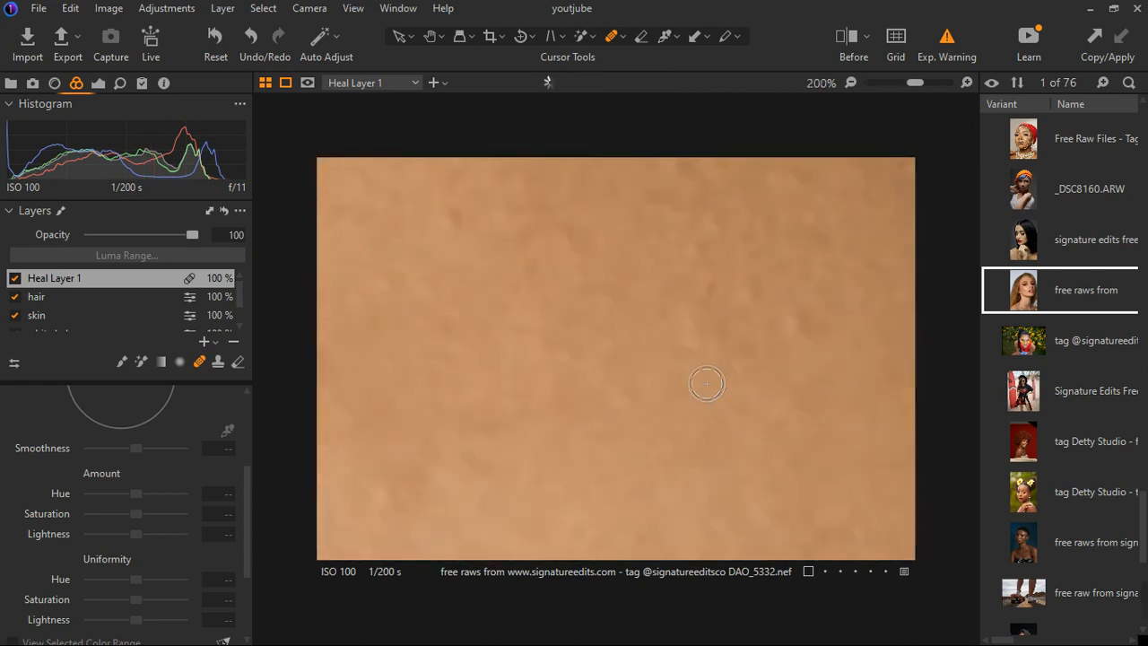
pyautogui.scroll(-3, 532, 371)
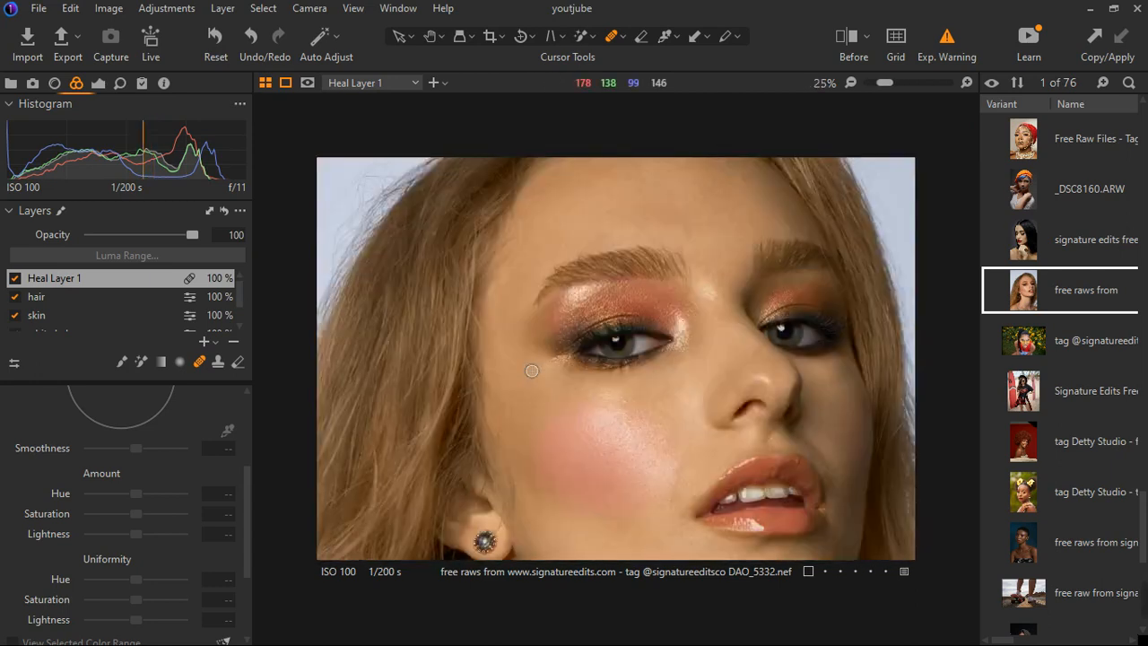
pyautogui.click(14, 278)
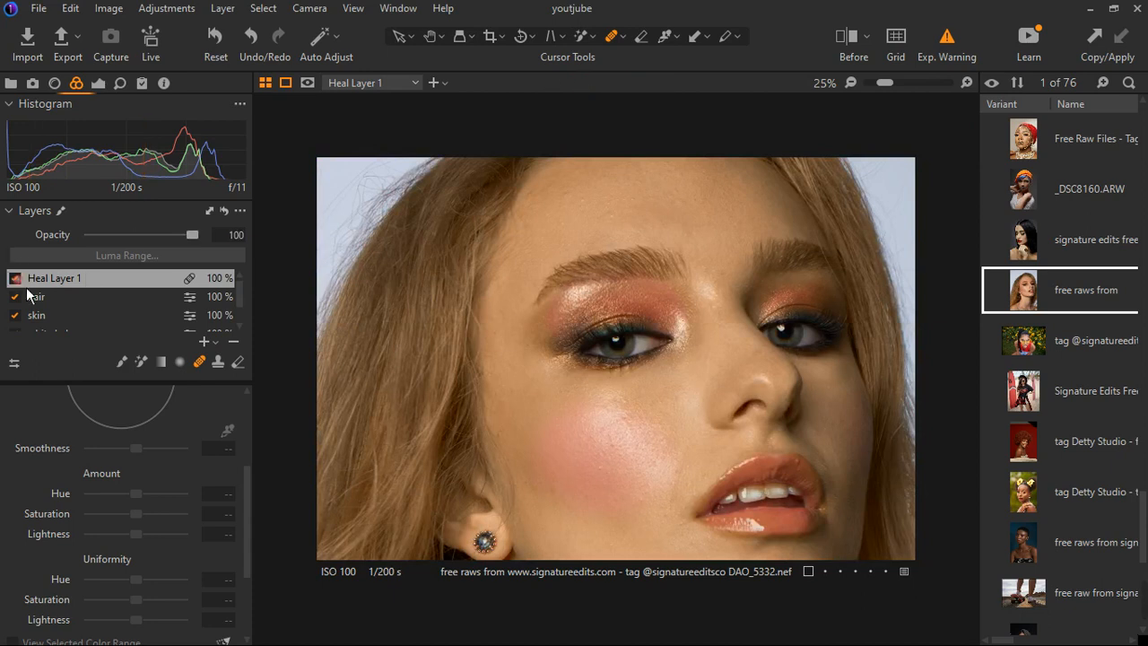
pyautogui.click(15, 278)
pyautogui.click(14, 278)
pyautogui.hotkey('ctrl', '0')
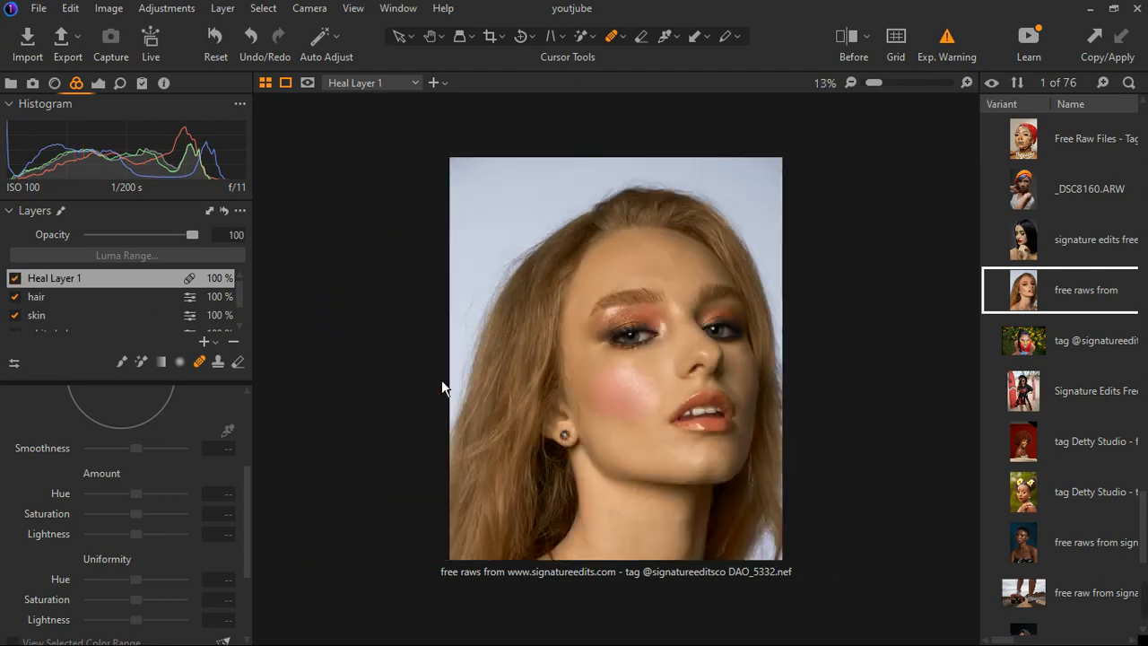
# Step: Add a new empty adjustment layer and mask the backdrop behind the hair with the Magic Brush, using a higher Refine Edge value
pyautogui.click(213, 342)
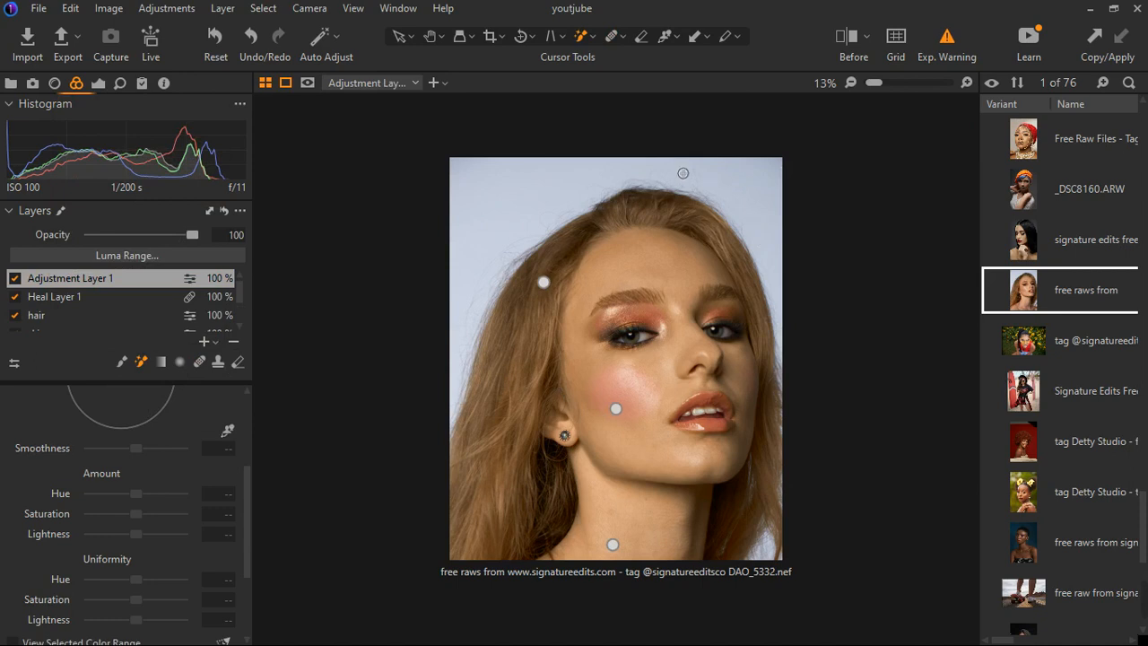
pyautogui.click(466, 225)
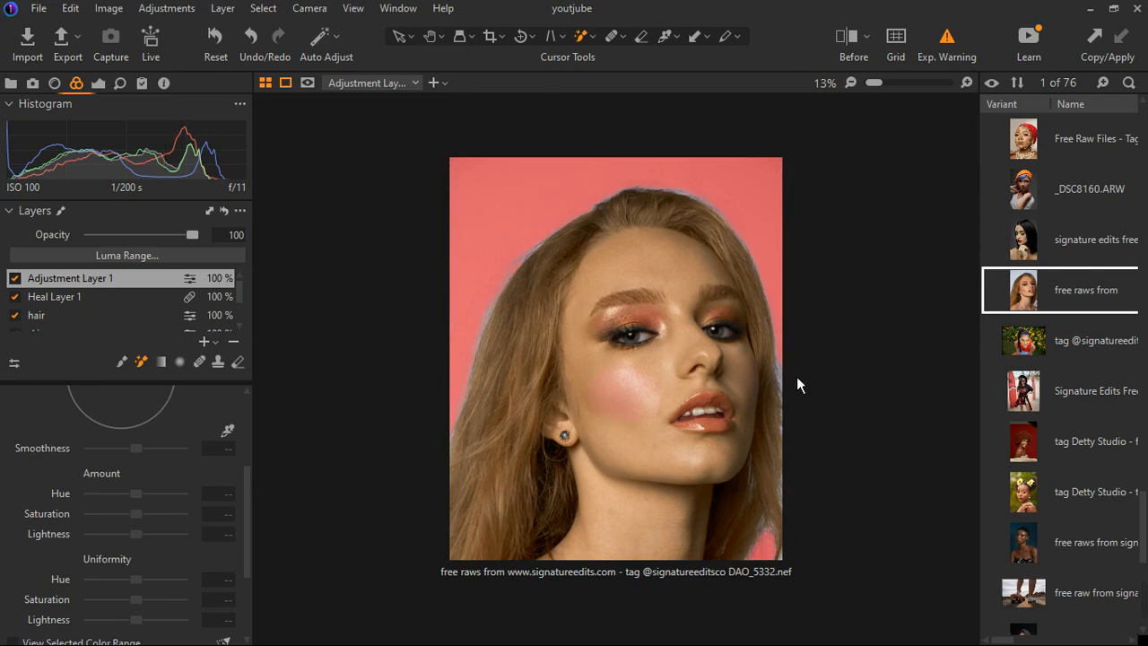
pyautogui.rightClick(737, 184)
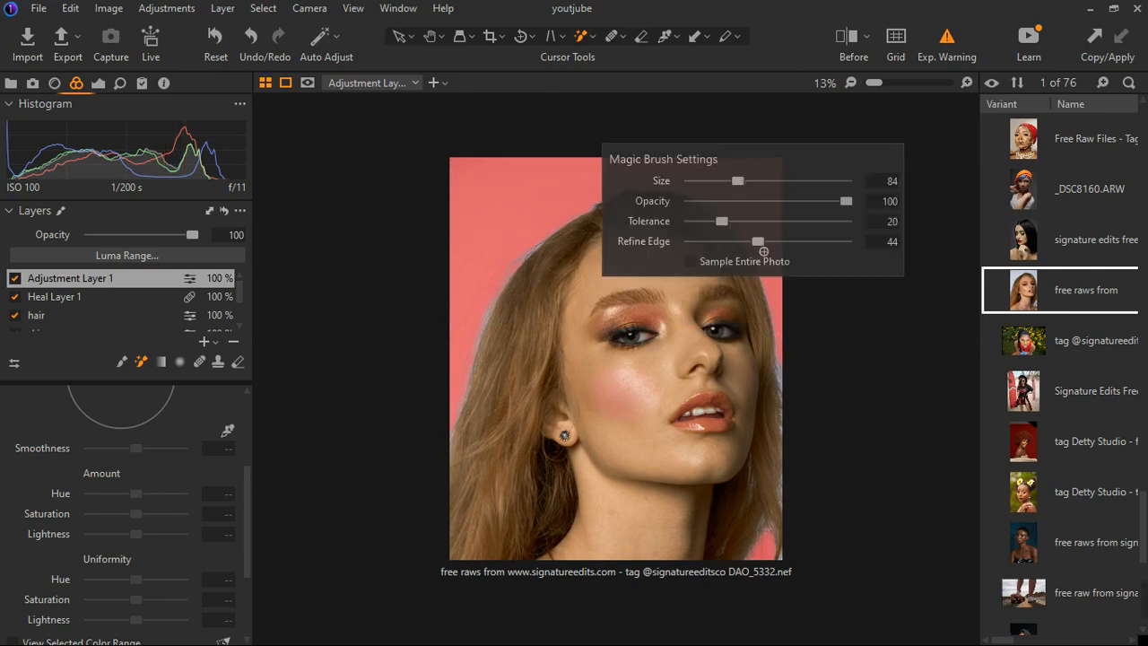
pyautogui.moveTo(759, 241); pyautogui.dragTo(805, 241)
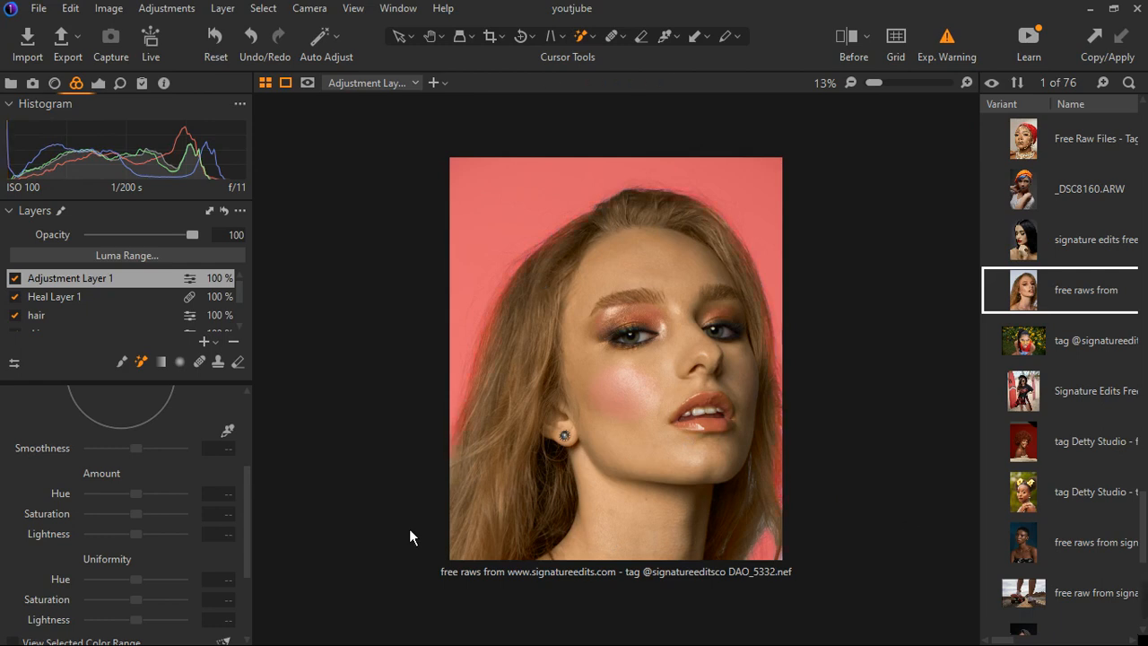
pyautogui.hotkey('ctrl', 'z')
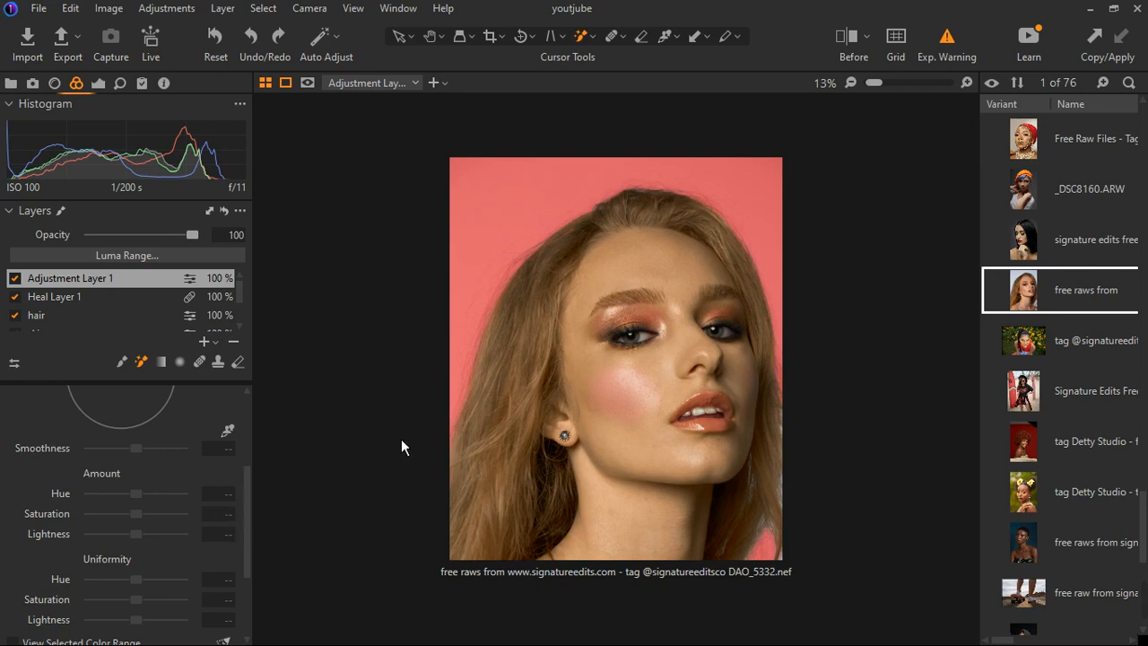
pyautogui.hotkey('ctrl', 'z')
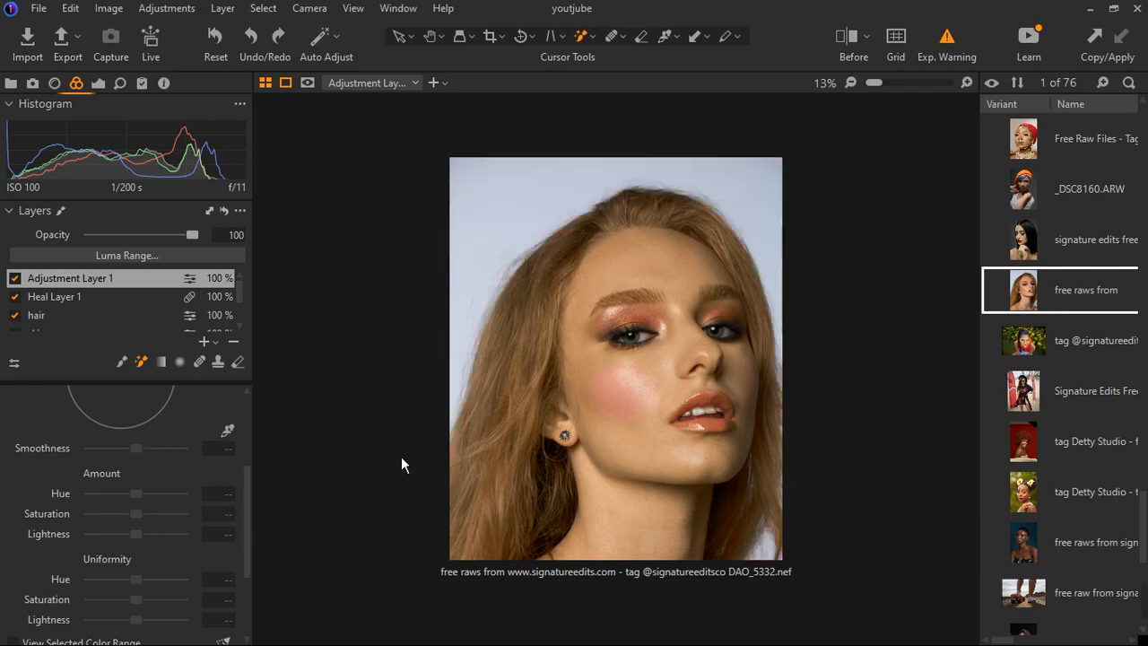
# Step: Set the background layer's High Dynamic Range to Highlight -29, Shadow -36, White -44 and Black -49
pyautogui.click(98, 85)
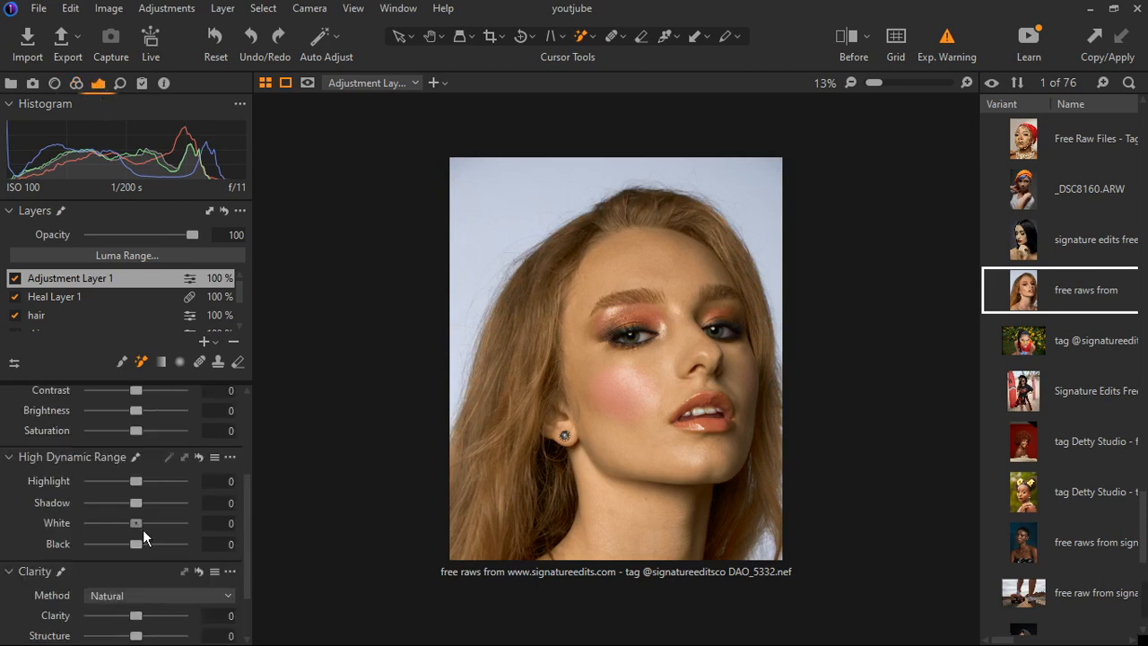
pyautogui.moveTo(139, 523); pyautogui.dragTo(123, 526)
pyautogui.moveTo(142, 484); pyautogui.dragTo(122, 545)
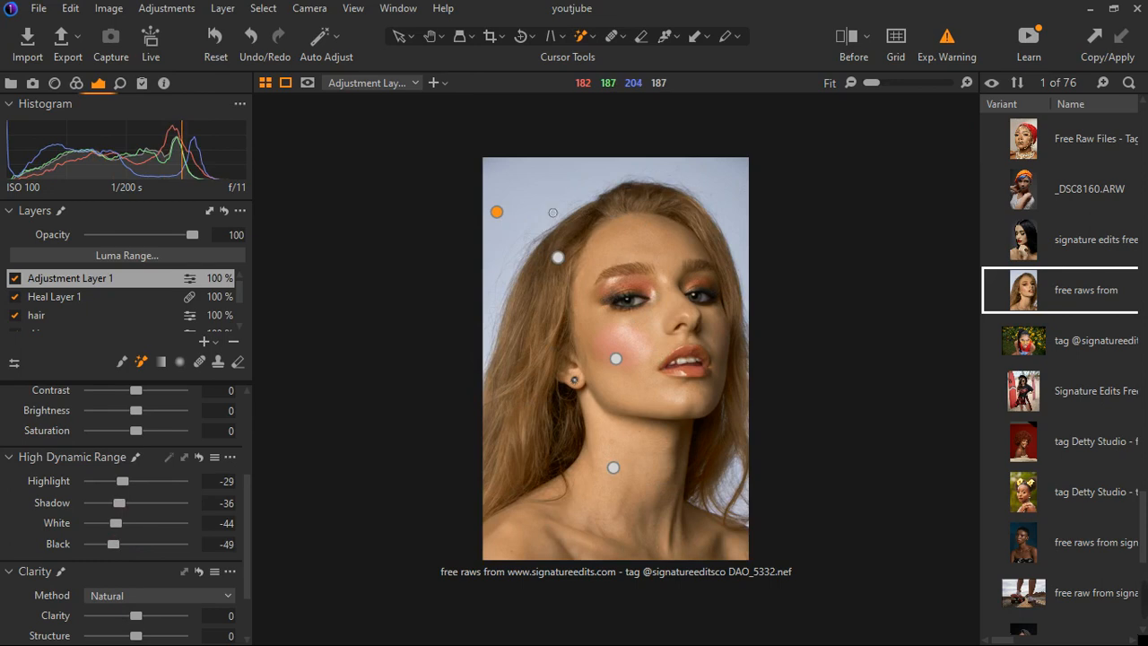
# Step: Soften the background layer by setting Clarity to -35 and Structure to -31 with the Natural method
pyautogui.scroll(1, 113, 483)
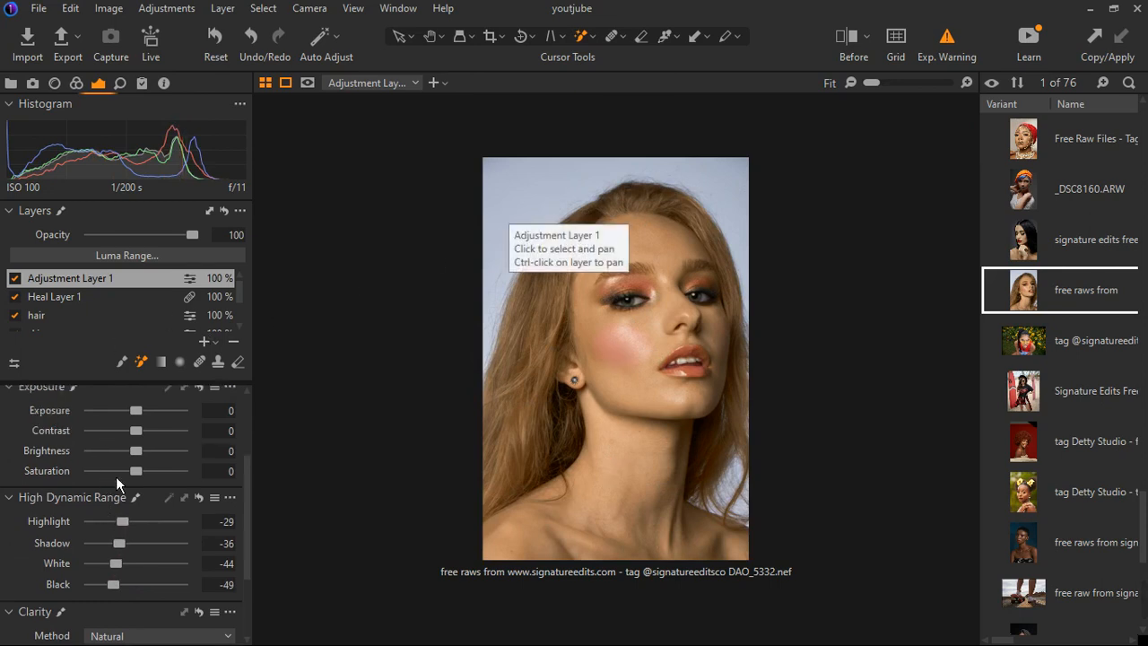
pyautogui.scroll(-2, 116, 477)
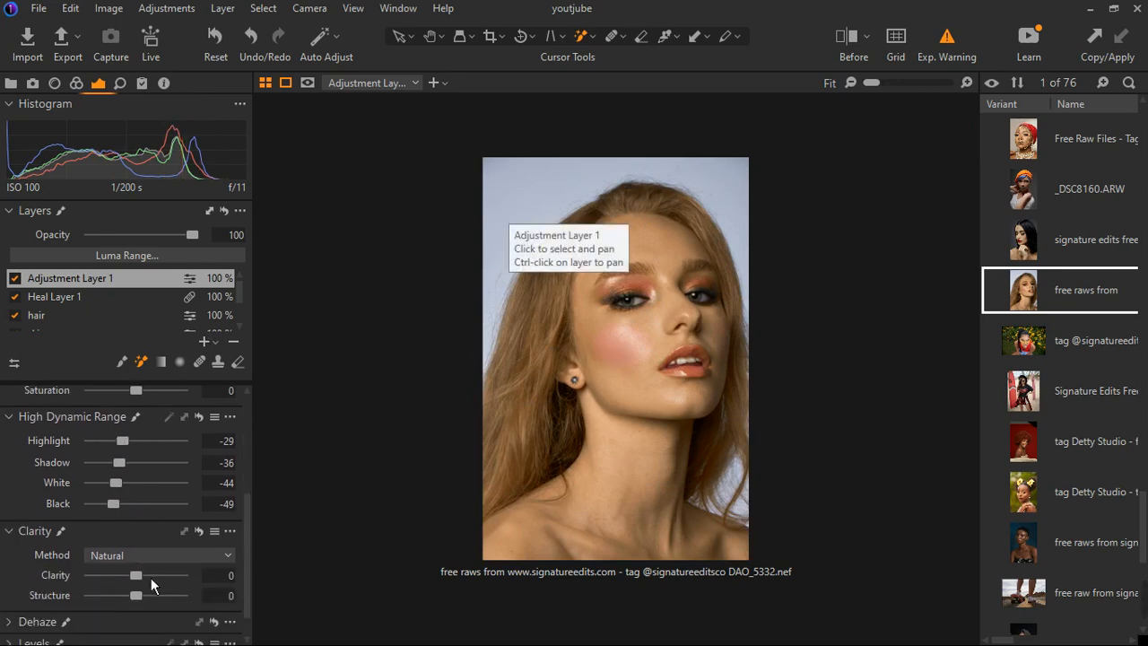
pyautogui.scroll(-10, 139, 581)
pyautogui.scroll(-4, 139, 597)
pyautogui.scroll(-7, 138, 609)
pyautogui.scroll(1, 142, 520)
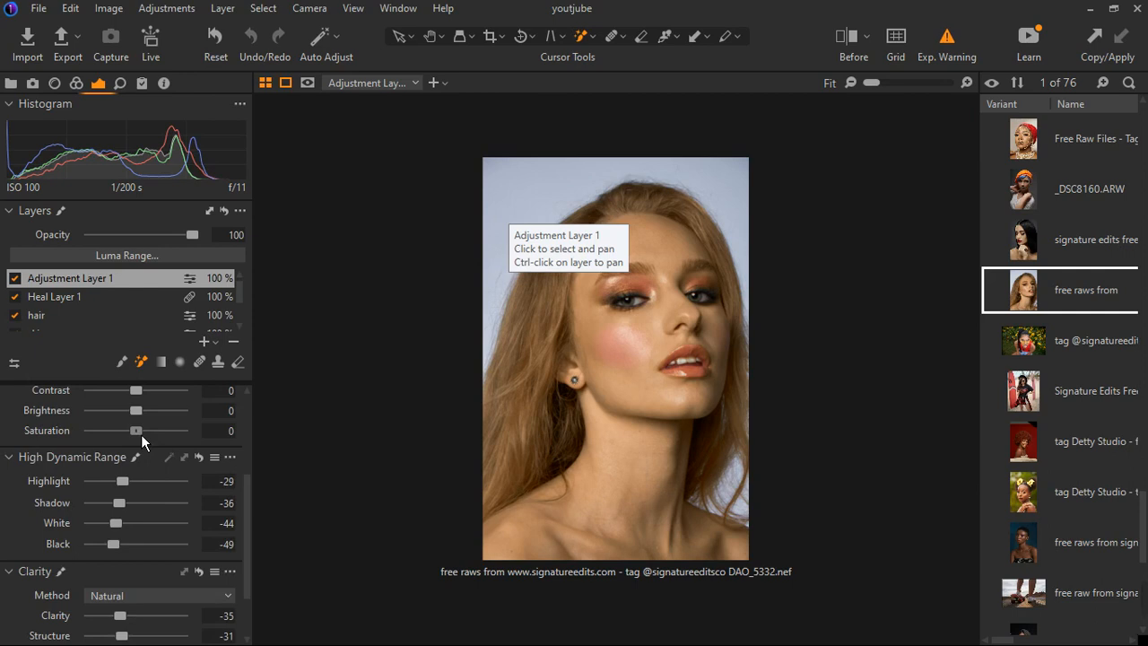
# Step: Try muting and darkening the background layer with Saturation -22, Brightness -23 and Exposure -0.87, and reset Exposure to 0
pyautogui.moveTo(140, 434); pyautogui.dragTo(131, 433)
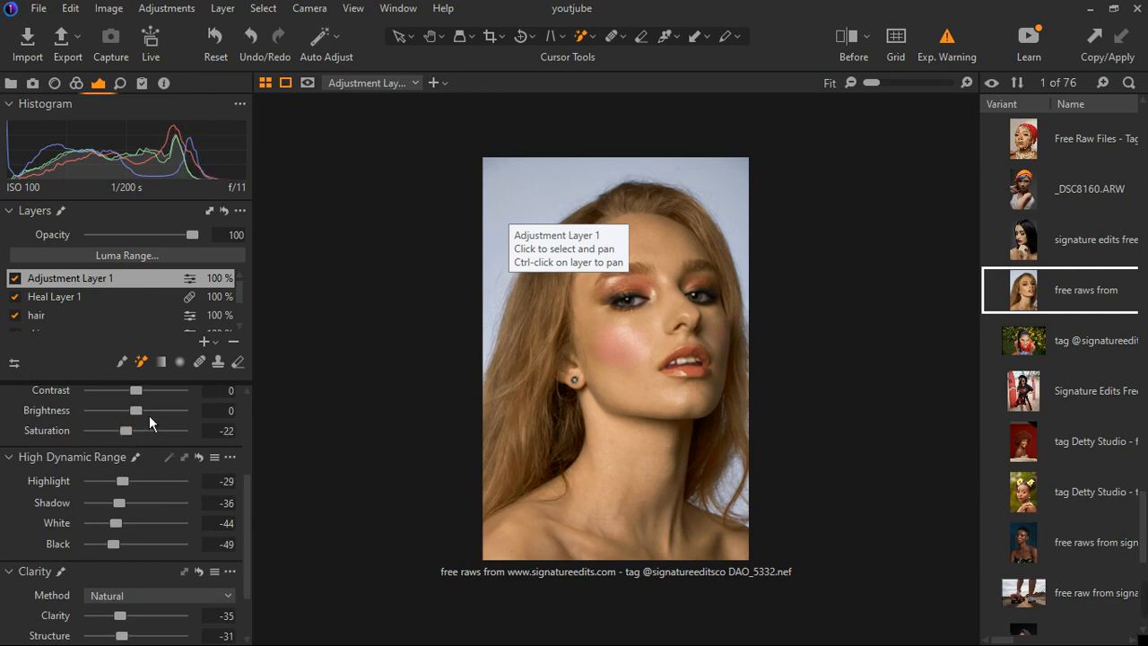
pyautogui.scroll(1, 149, 415)
pyautogui.moveTo(141, 455); pyautogui.dragTo(121, 450)
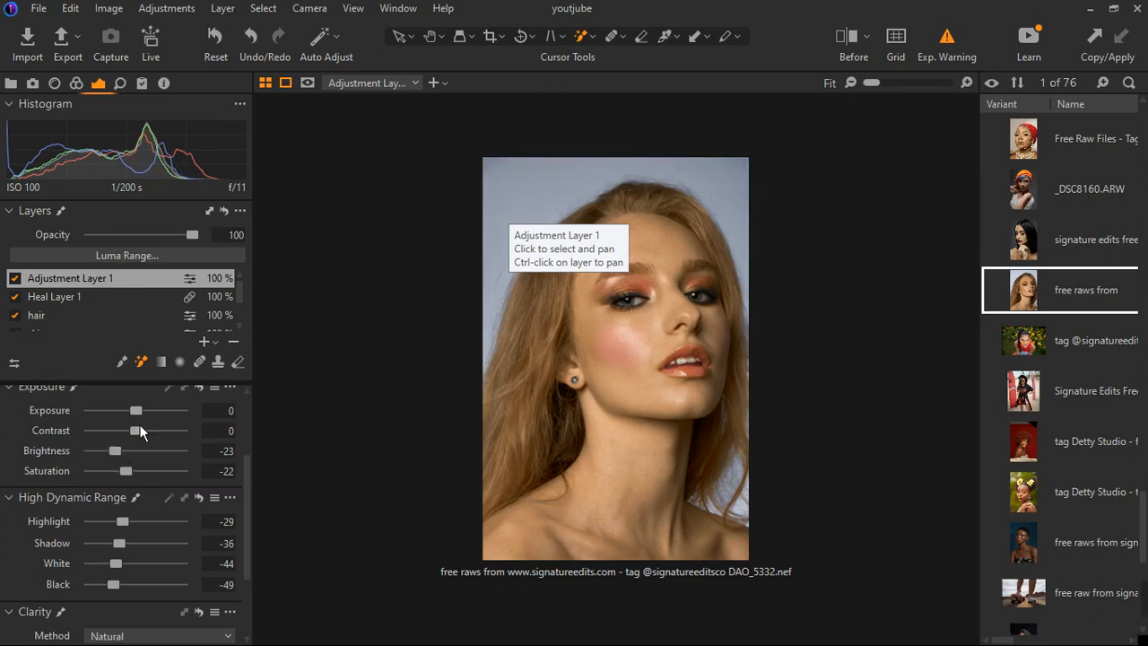
pyautogui.moveTo(142, 420); pyautogui.dragTo(133, 417)
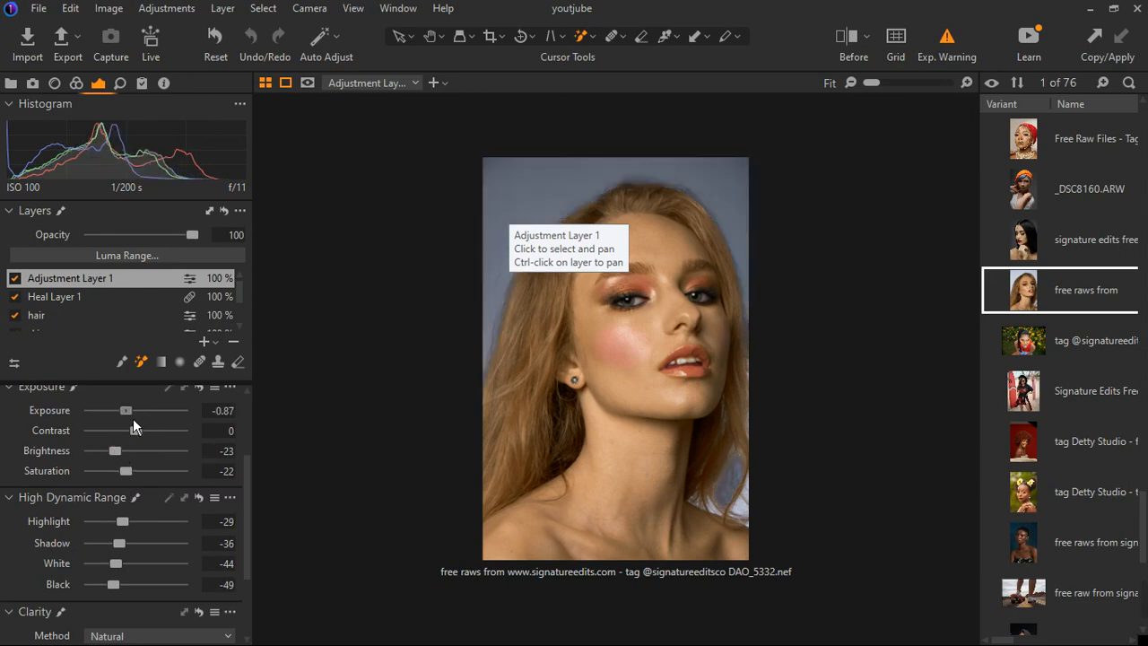
pyautogui.doubleClick(133, 418)
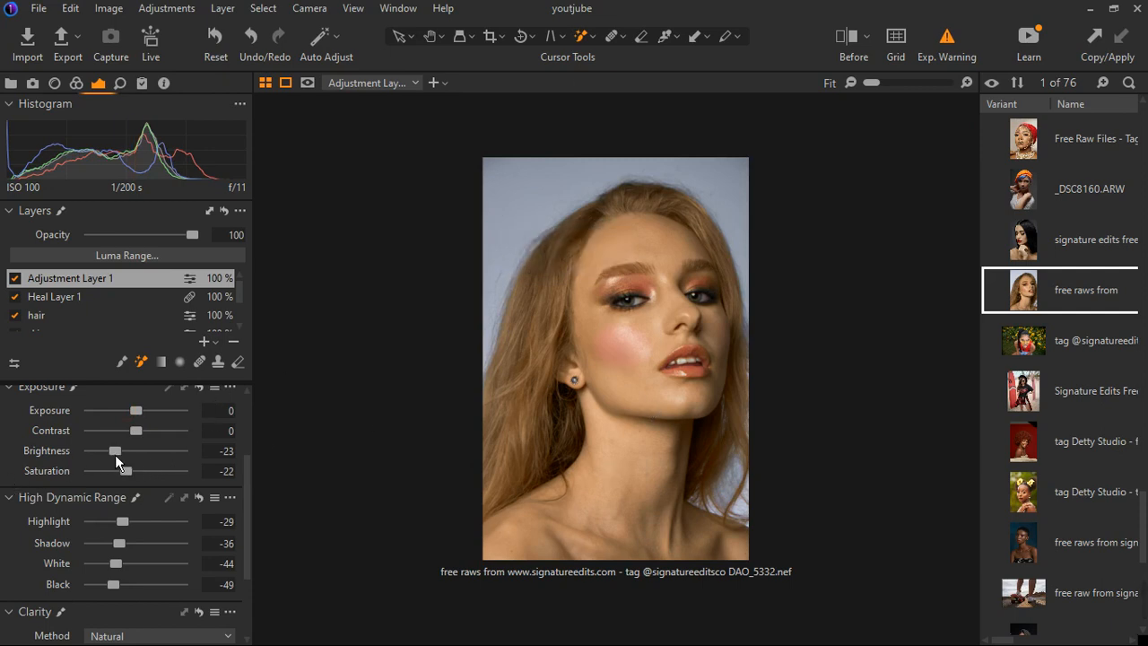
# Step: Set the background layer's Saturation to 44 and its Brightness to -30
pyautogui.moveTo(122, 468); pyautogui.dragTo(174, 472)
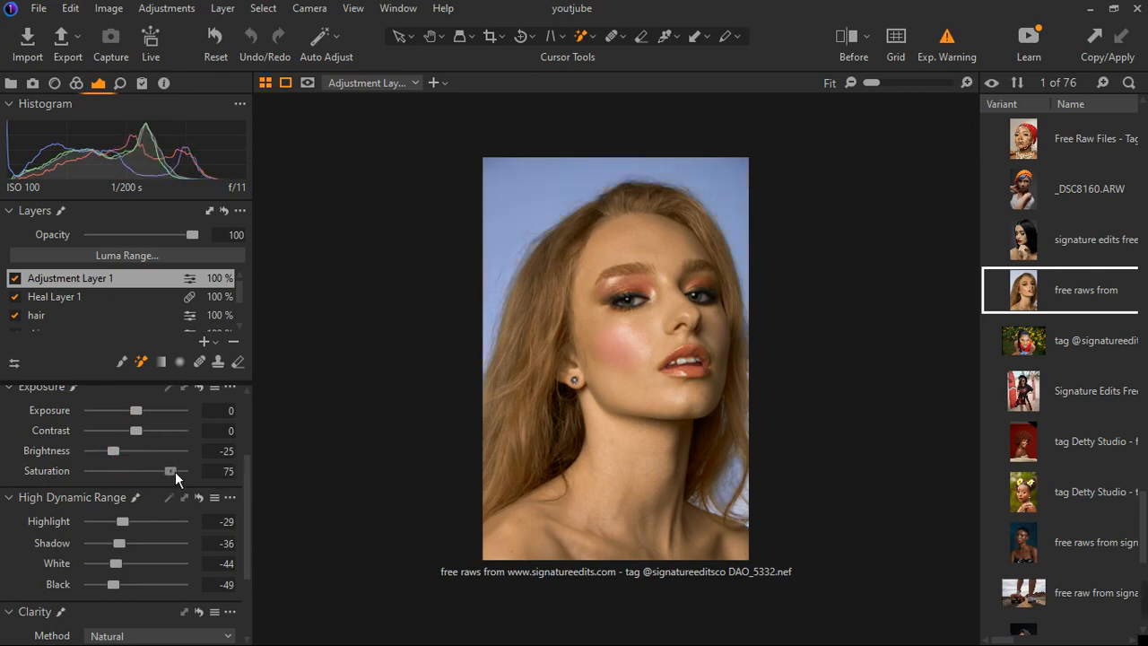
pyautogui.moveTo(175, 472); pyautogui.dragTo(161, 474)
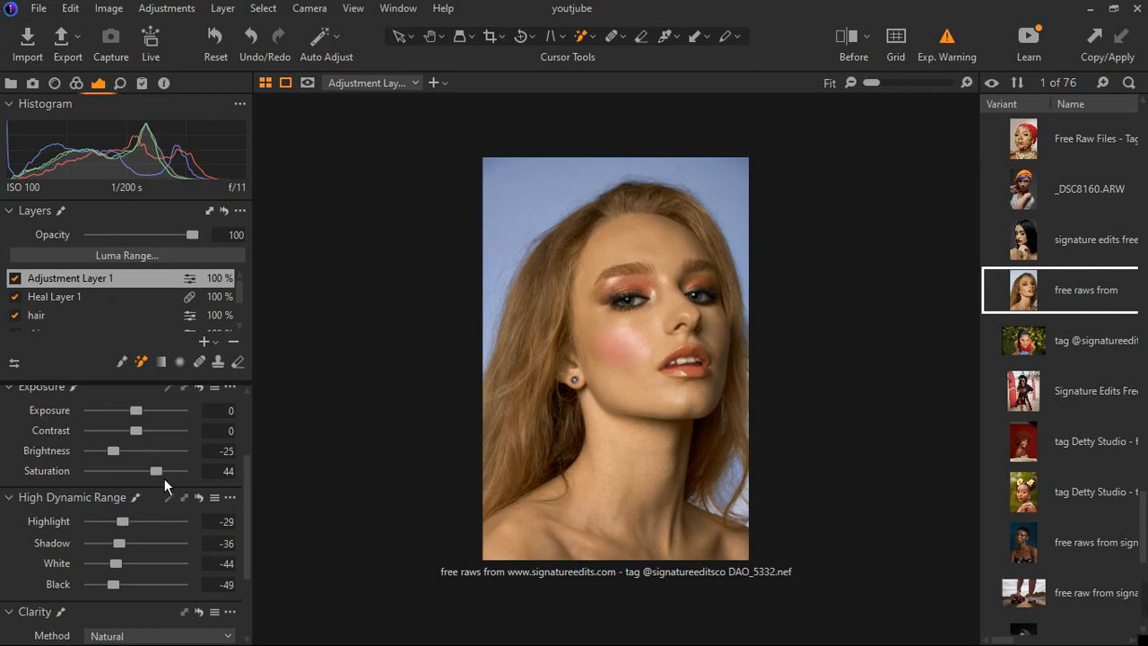
pyautogui.moveTo(120, 458); pyautogui.dragTo(119, 455)
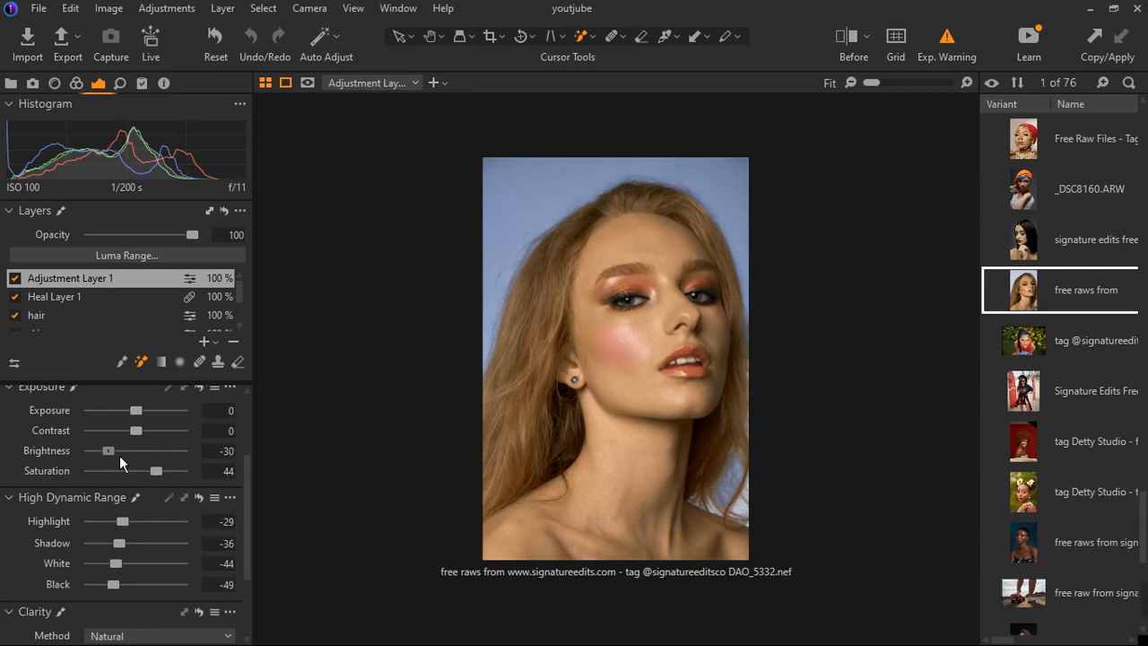
# Step: Add a new empty adjustment layer and brush a mask over the teeth
pyautogui.click(213, 344)
pyautogui.click(244, 363)
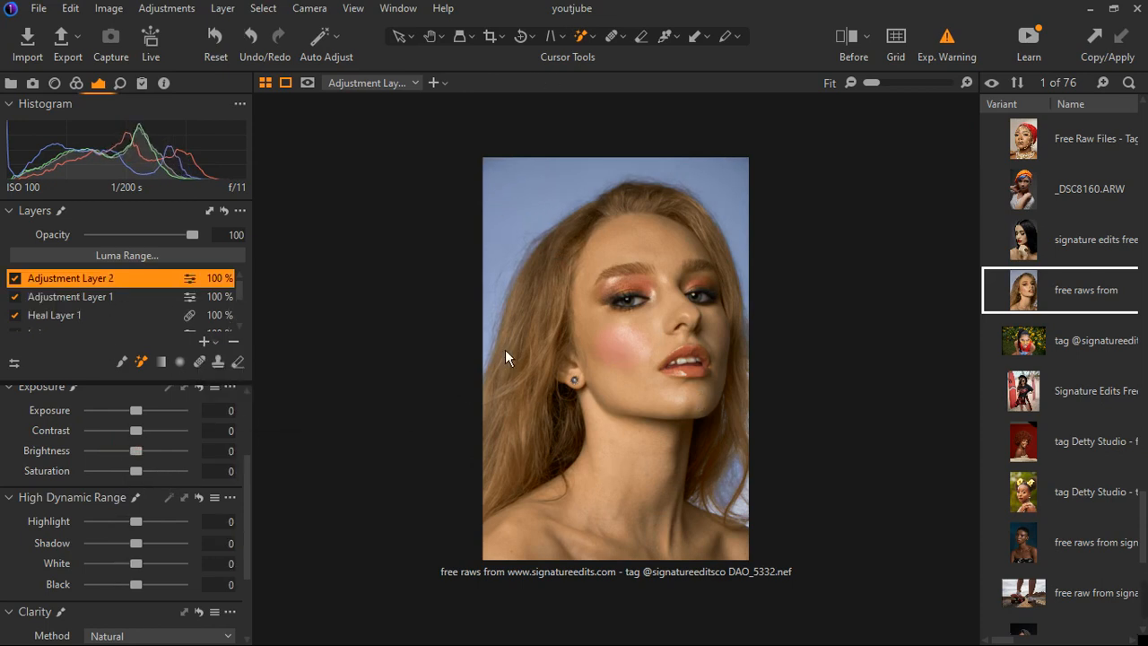
pyautogui.scroll(2, 643, 350)
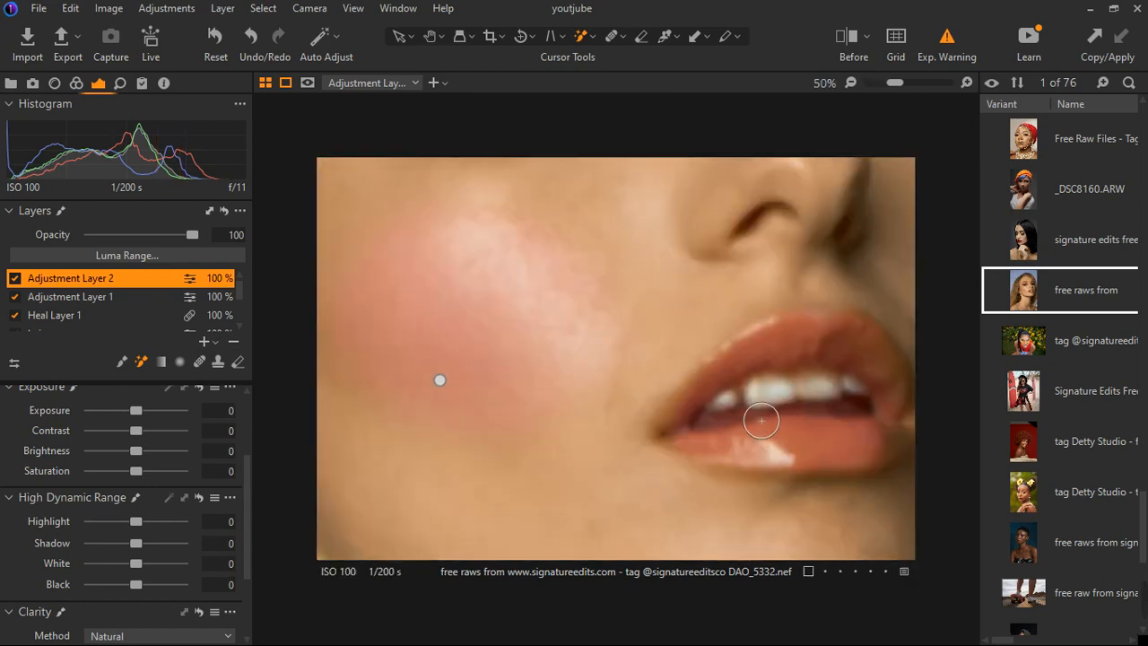
pyautogui.moveTo(767, 418)
pyautogui.mouseDown()
pyautogui.moveTo(857, 409)
pyautogui.moveTo(780, 419)
pyautogui.mouseUp()
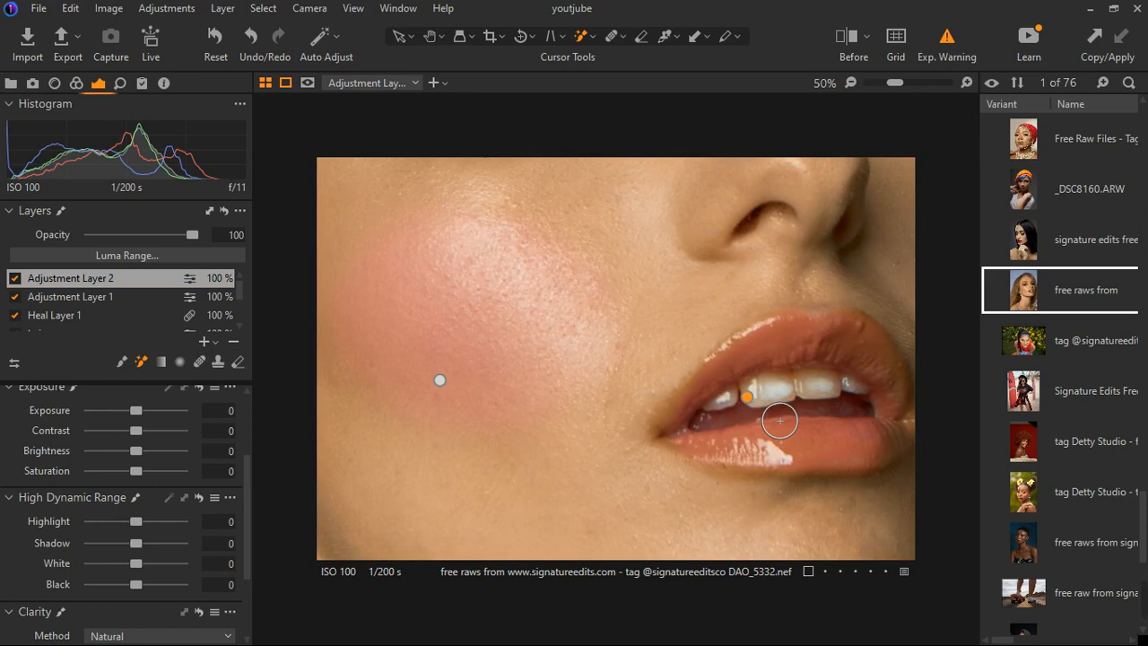
pyautogui.scroll(-2, 779, 419)
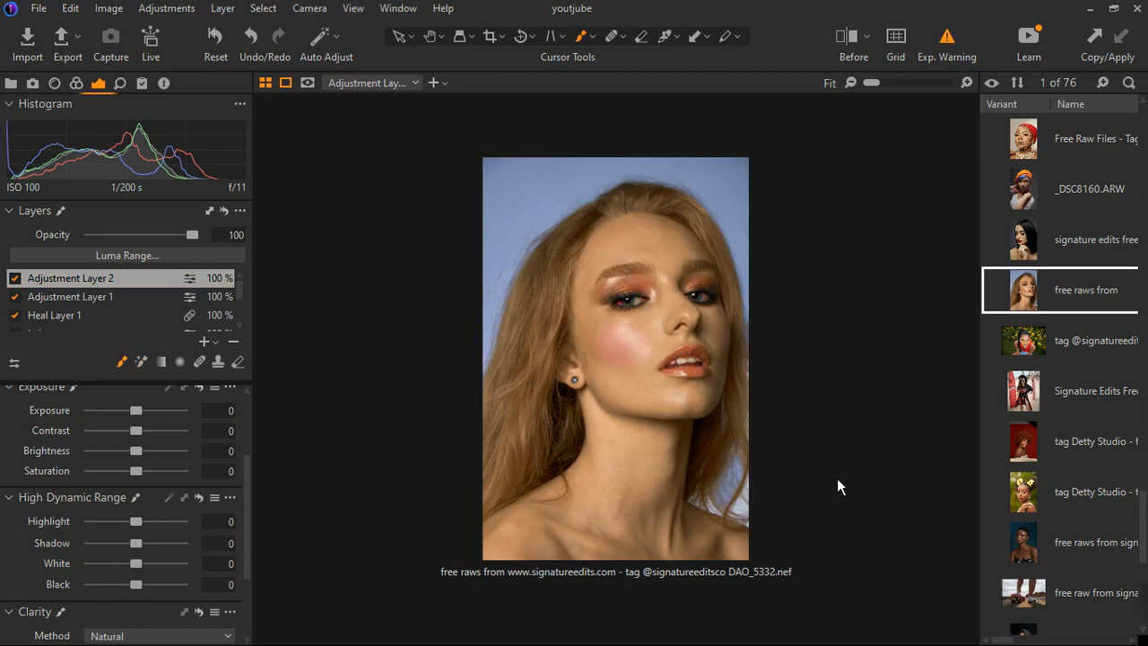
# Step: Rename the teeth mask layer as "teeth and eyes whening"
pyautogui.doubleClick(69, 279)
pyautogui.write('teeth and')
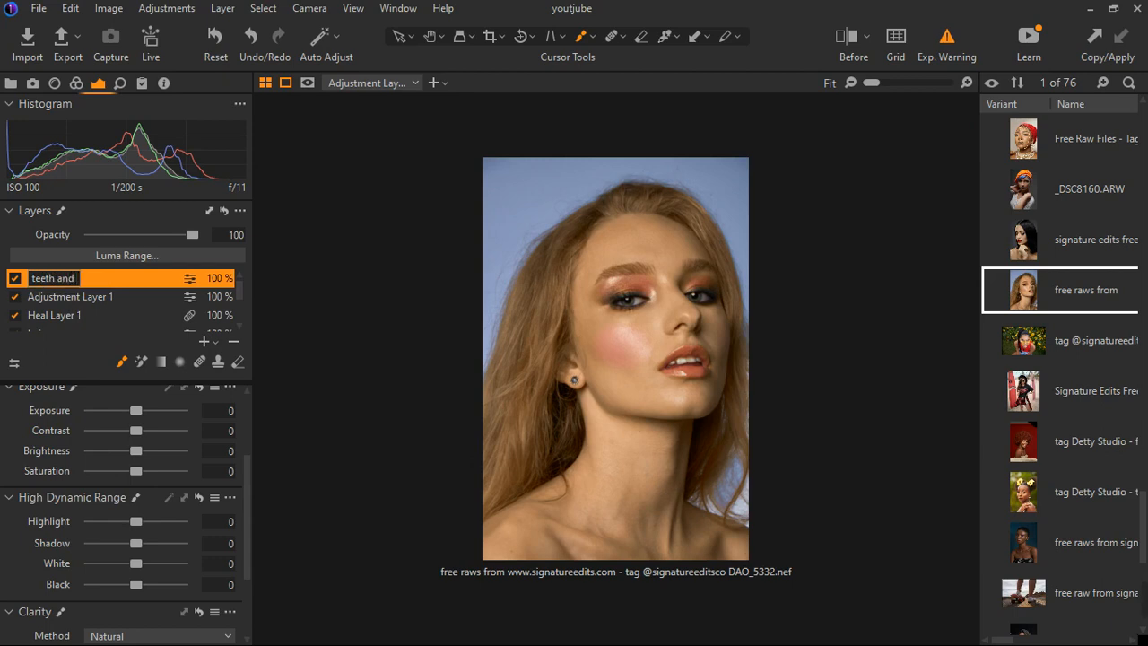
pyautogui.write(' eyes whening')
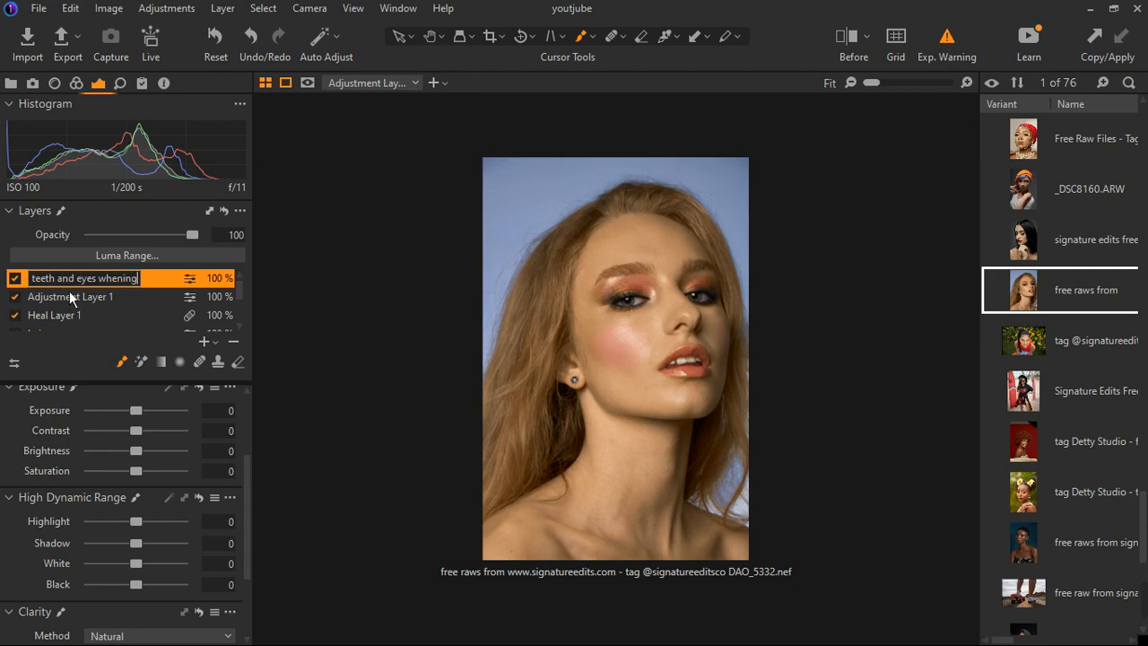
pyautogui.press('Return')
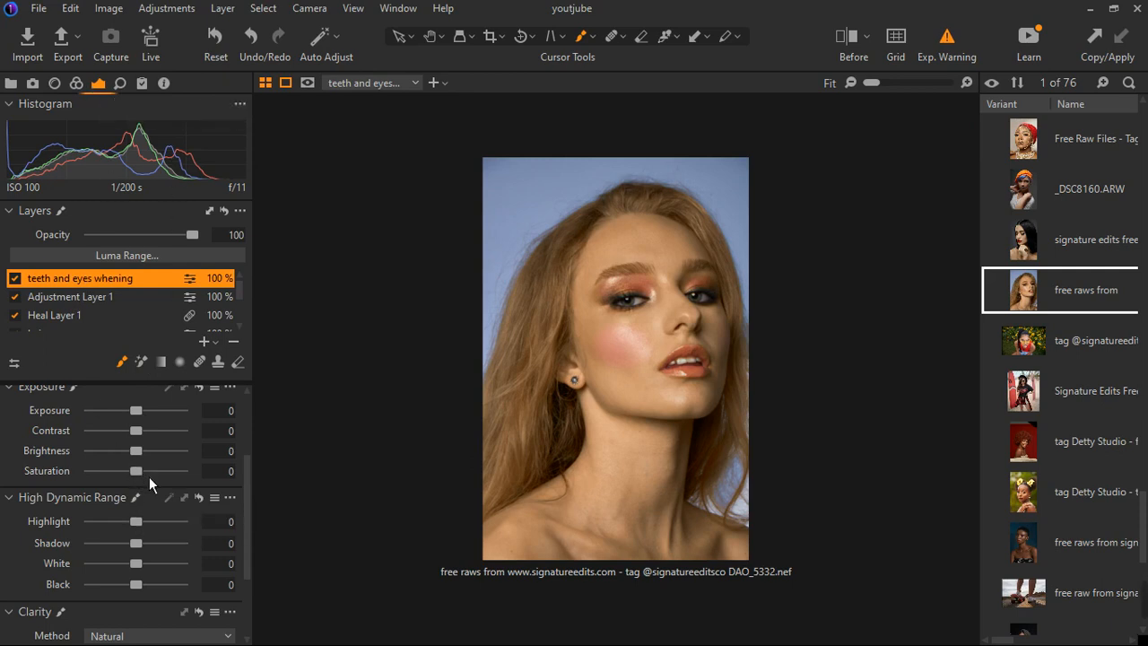
# Step: Lower the whitening layer's Saturation to -58 while checking the teeth up close, and keep its Brightness at 0 after trying a change
pyautogui.moveTo(149, 476); pyautogui.dragTo(111, 473)
pyautogui.scroll(2, 709, 333)
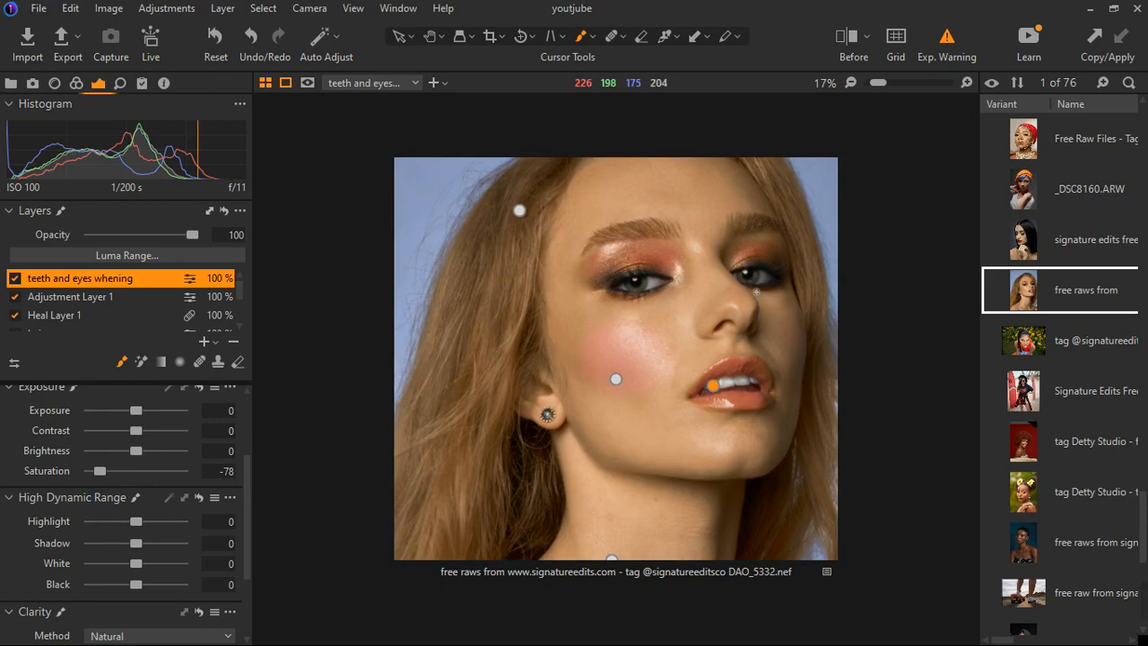
pyautogui.moveTo(106, 477)
pyautogui.mouseDown()
pyautogui.moveTo(75, 481)
pyautogui.moveTo(118, 483)
pyautogui.mouseUp()
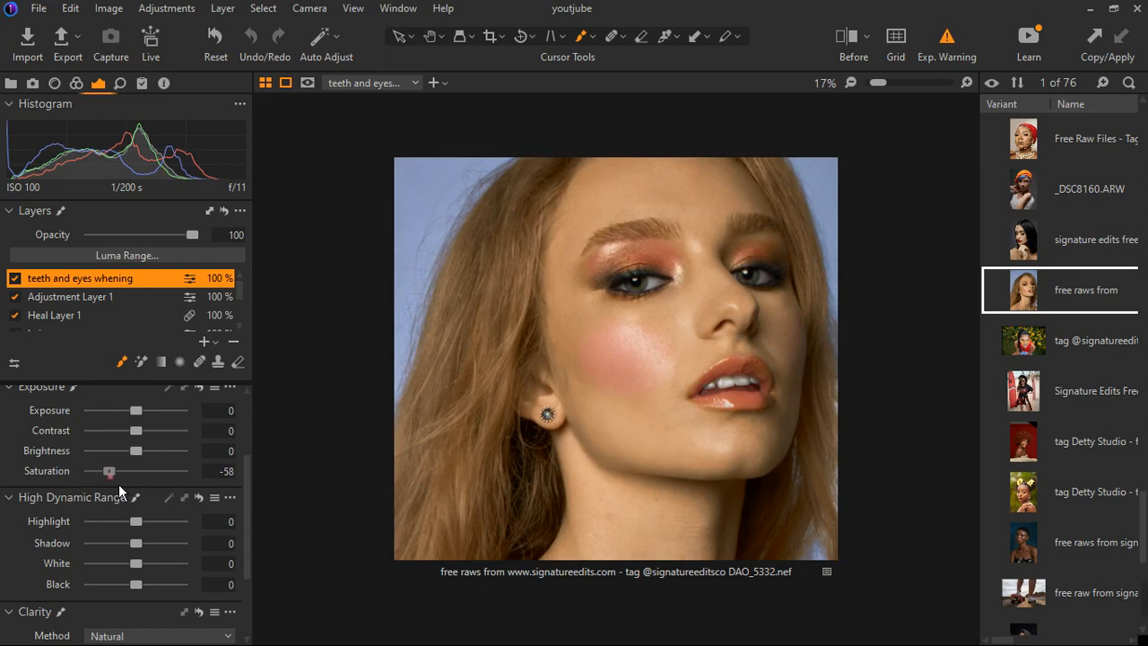
pyautogui.moveTo(145, 456); pyautogui.dragTo(160, 456)
pyautogui.doubleClick(160, 455)
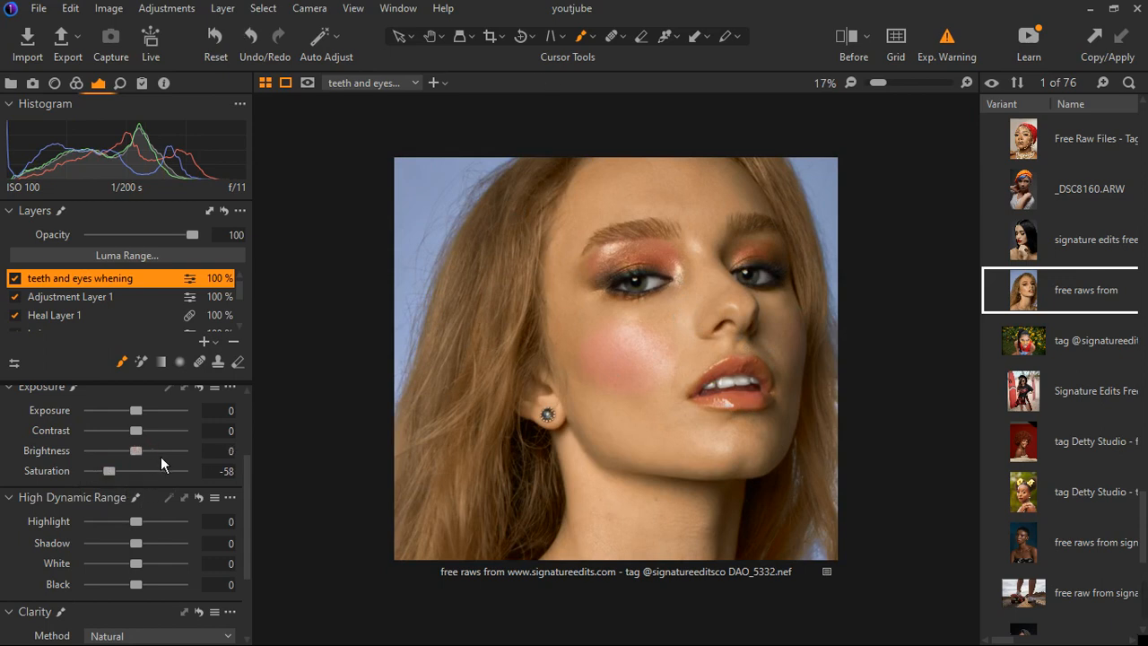
pyautogui.scroll(-4, 611, 388)
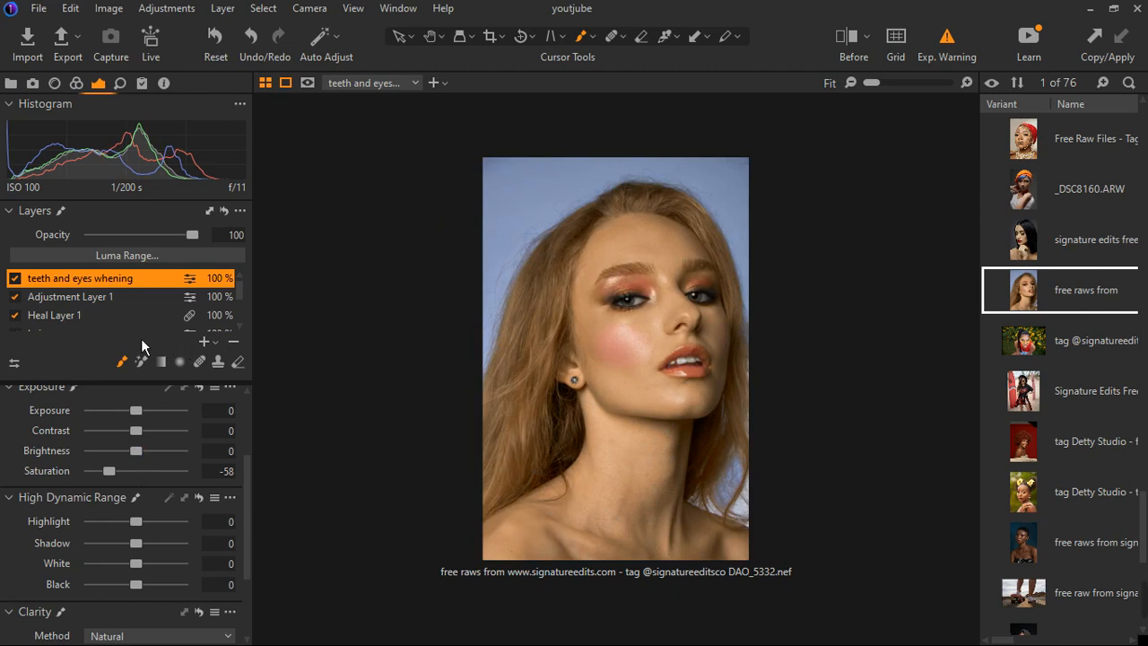
# Step: Try a Saturation adjustment on the hair layer and reset it to 0
pyautogui.click(220, 347)
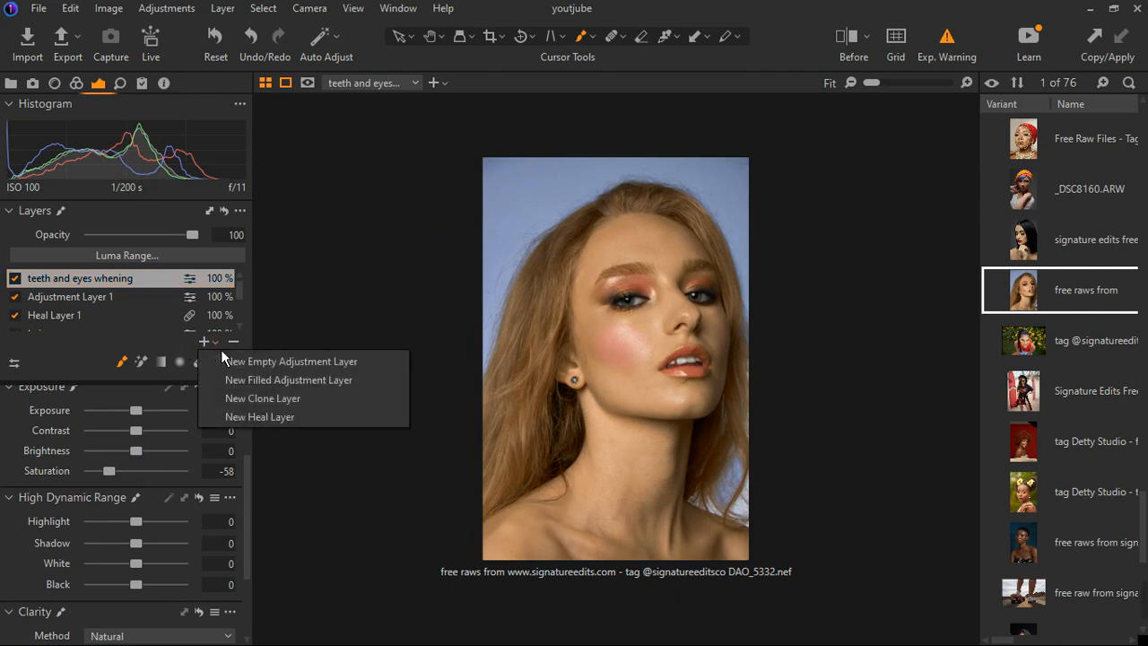
pyautogui.click(558, 286)
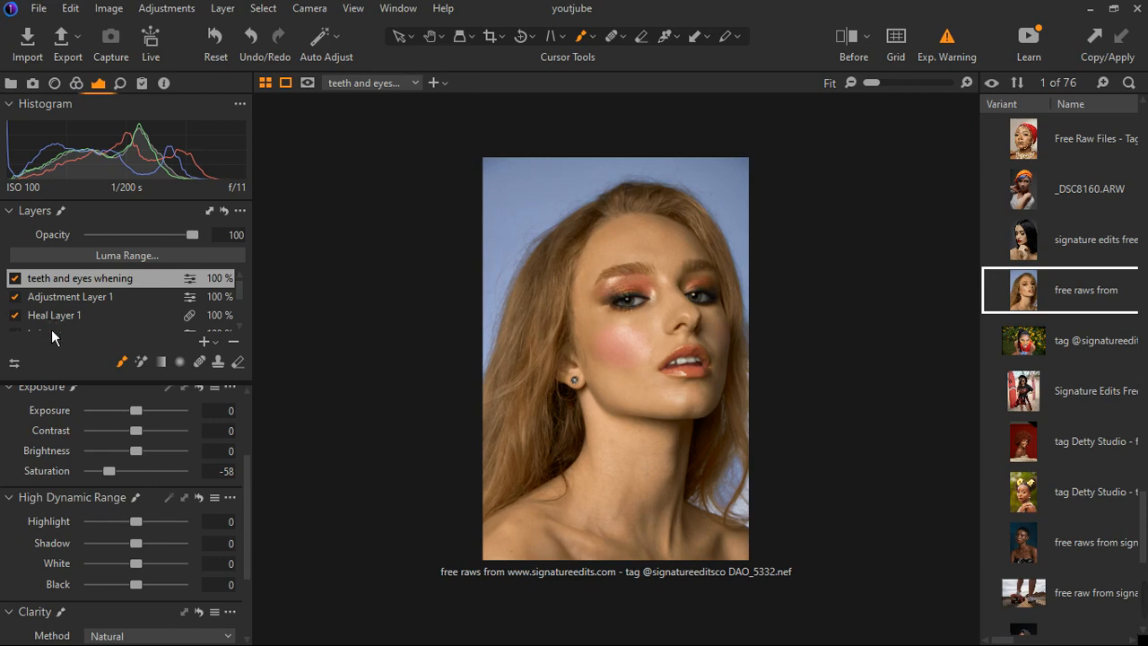
pyautogui.scroll(-2, 51, 332)
pyautogui.click(51, 296)
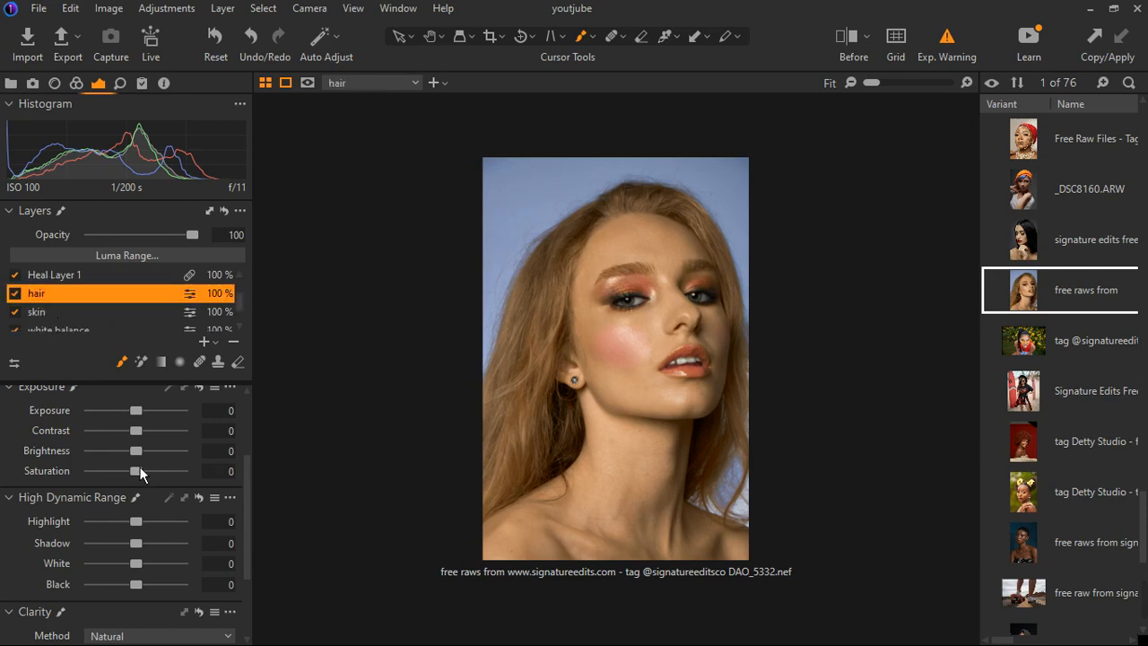
pyautogui.moveTo(130, 475)
pyautogui.mouseDown()
pyautogui.moveTo(26, 479)
pyautogui.moveTo(135, 487)
pyautogui.mouseUp()
pyautogui.doubleClick(135, 480)
pyautogui.scroll(2, 52, 305)
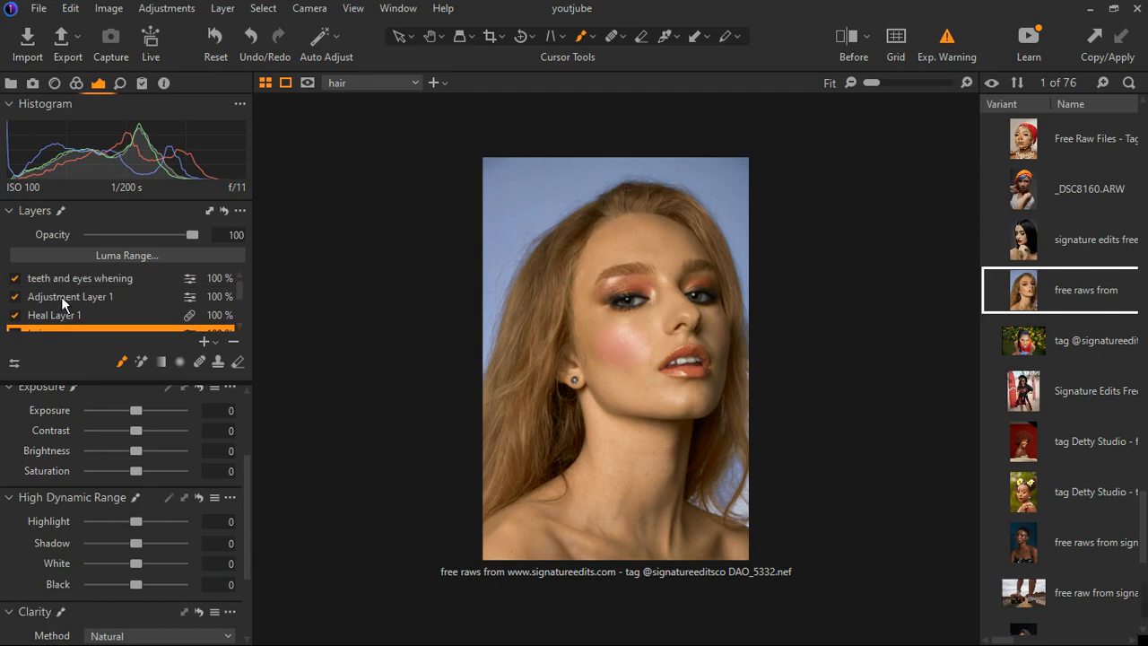
# Step: Add a new filled adjustment layer above the "teeth and eyes whening" layer
pyautogui.click(78, 285)
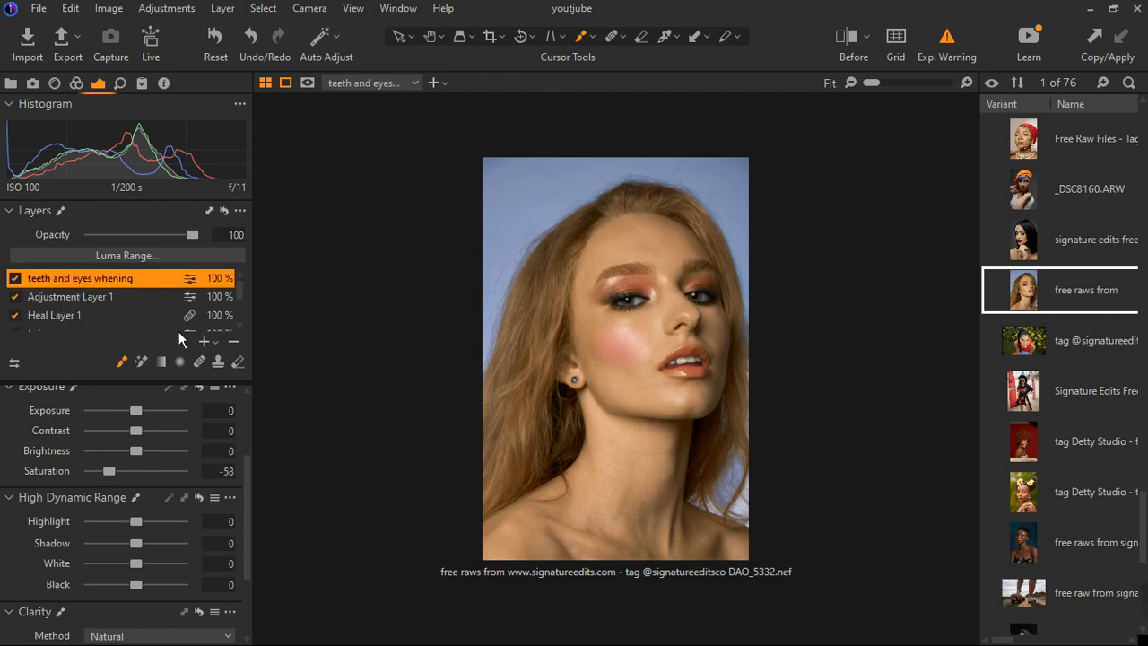
pyautogui.click(217, 343)
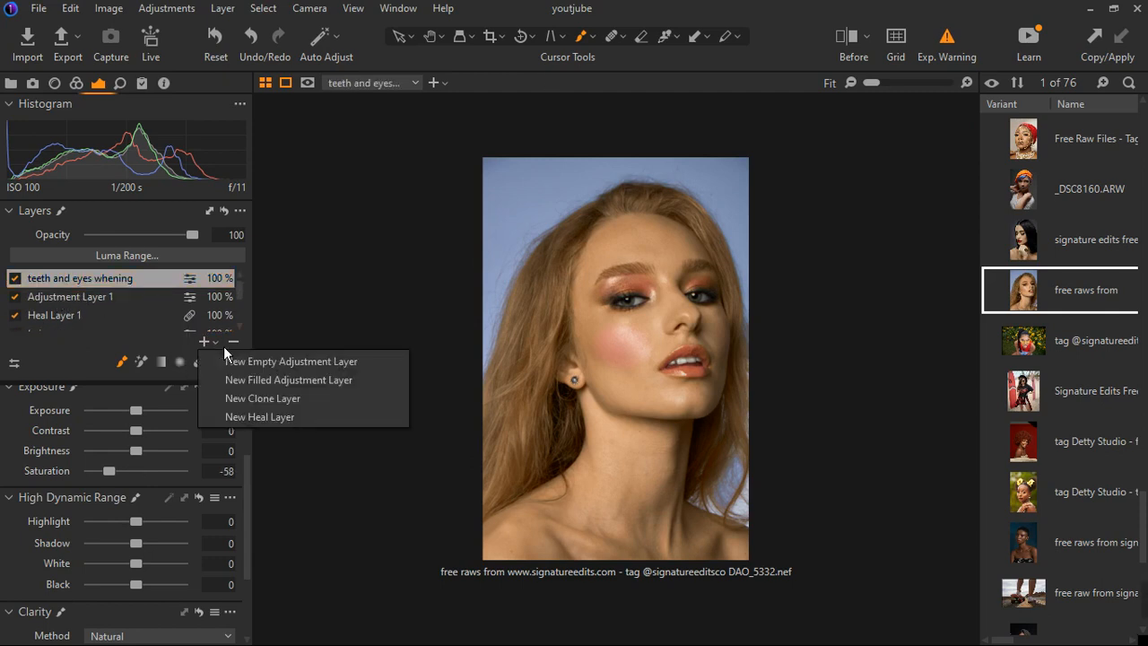
pyautogui.click(273, 383)
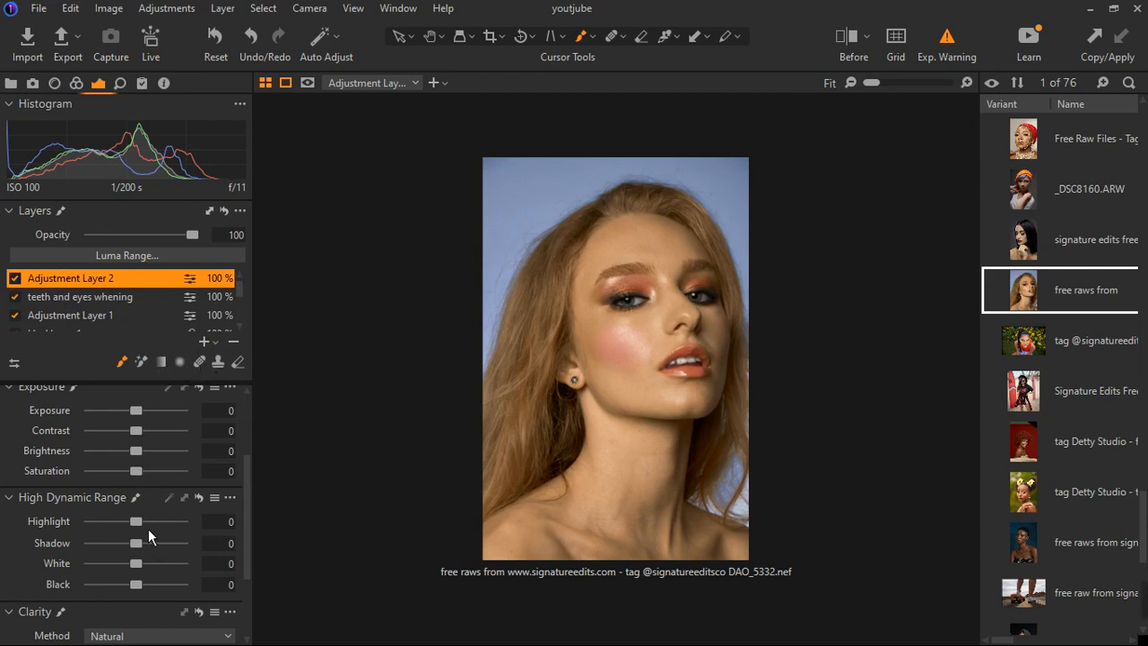
# Step: Set the filled layer's High Dynamic Range to Highlight 51, Shadow 20 and White 25, resetting Black to 0 after trying -42
pyautogui.moveTo(148, 529); pyautogui.dragTo(171, 529)
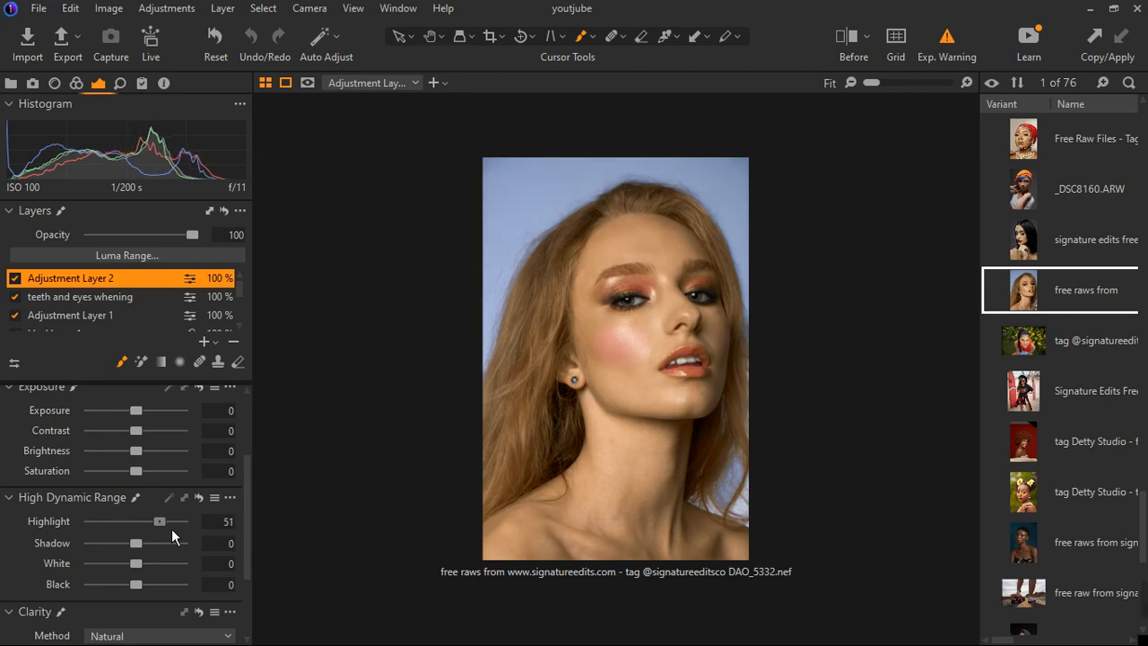
pyautogui.moveTo(149, 572); pyautogui.dragTo(163, 572)
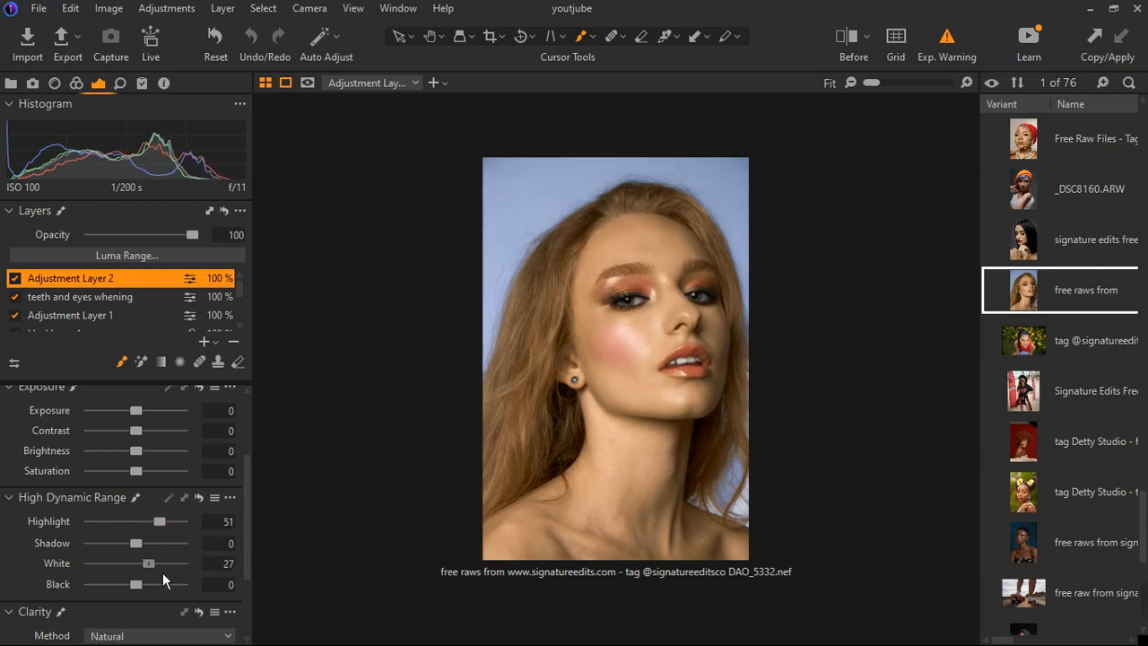
pyautogui.click(161, 572)
pyautogui.moveTo(143, 592); pyautogui.dragTo(125, 587)
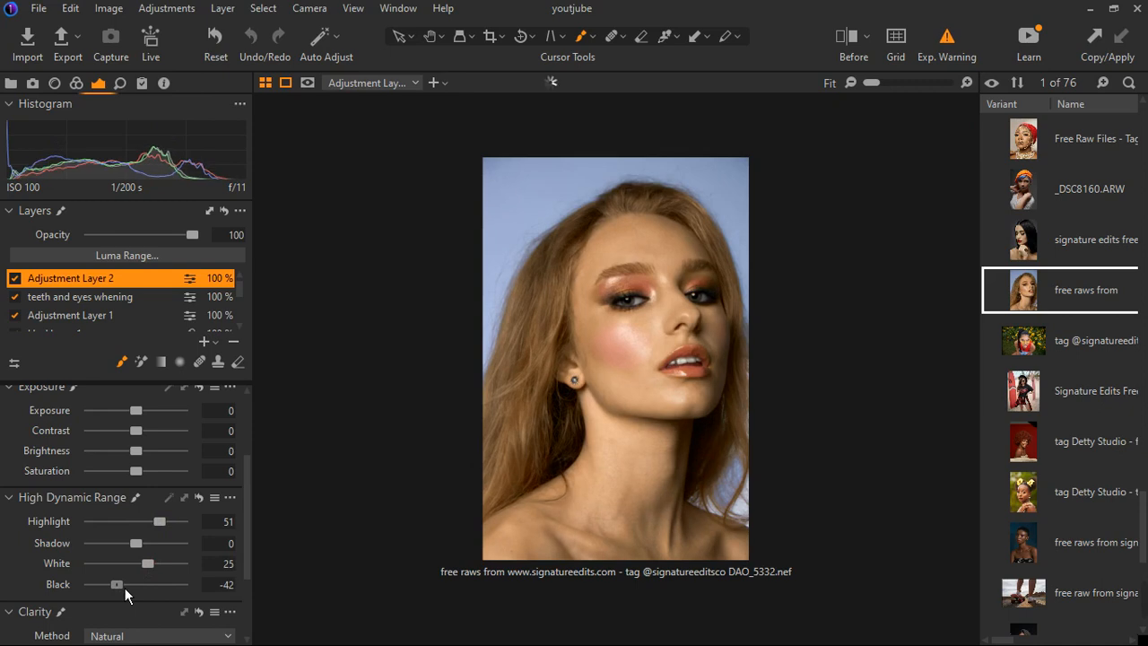
pyautogui.doubleClick(131, 588)
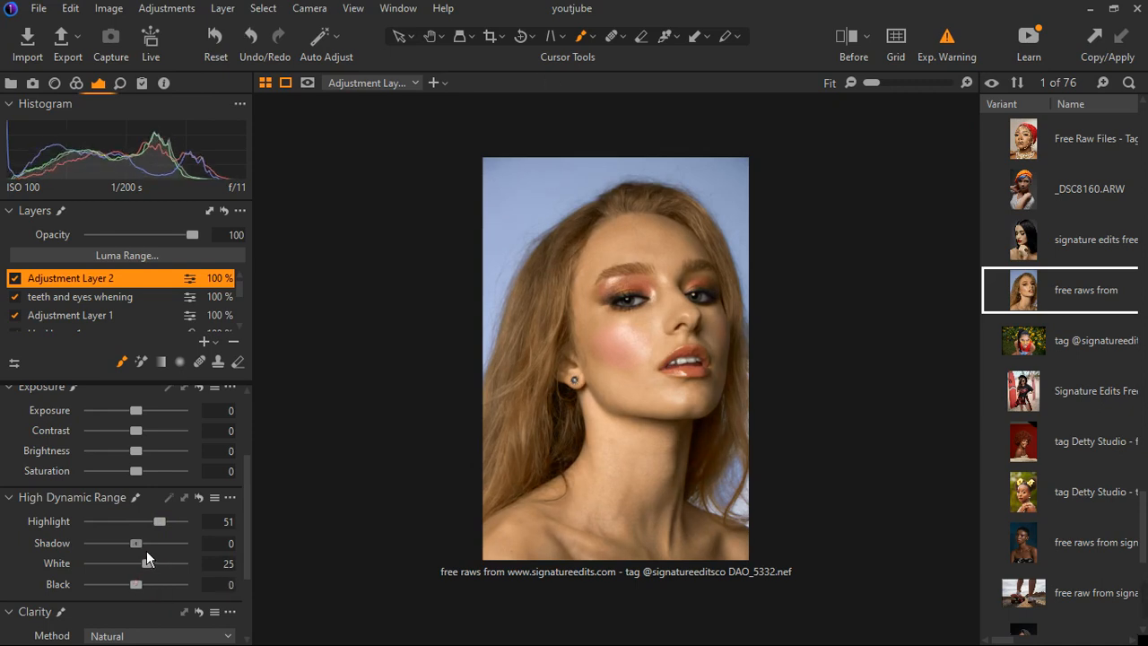
pyautogui.click(146, 547)
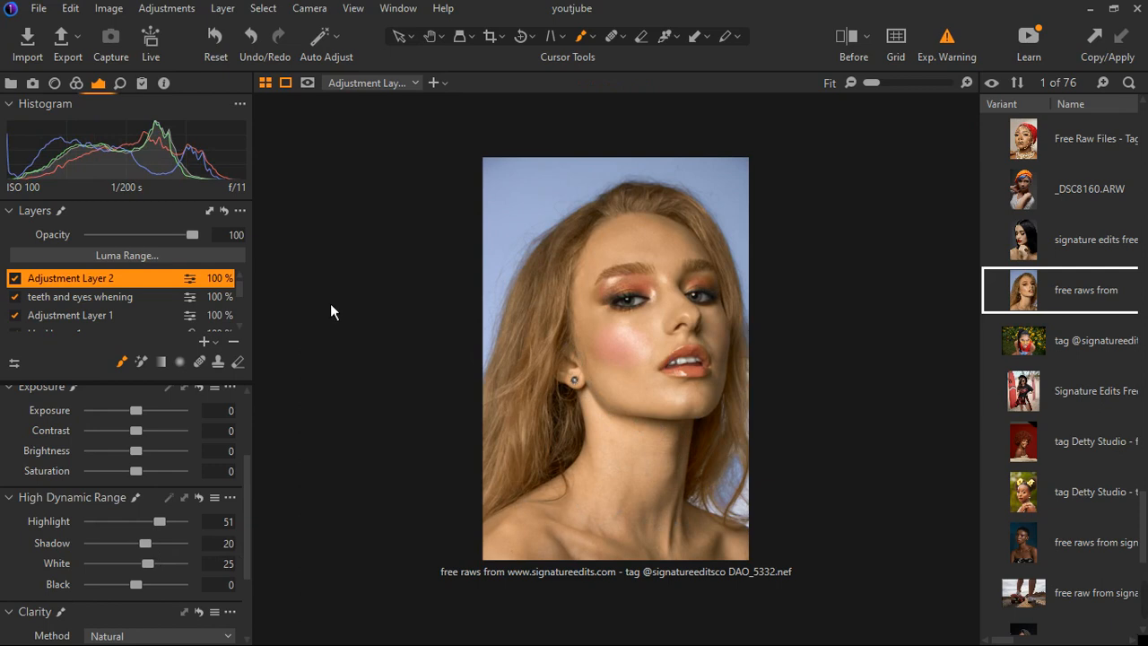
# Step: Set the filled layer's Saturation to 9 and its Clarity to 11, and collapse the Exposure and Clarity tools
pyautogui.scroll(1, 36, 448)
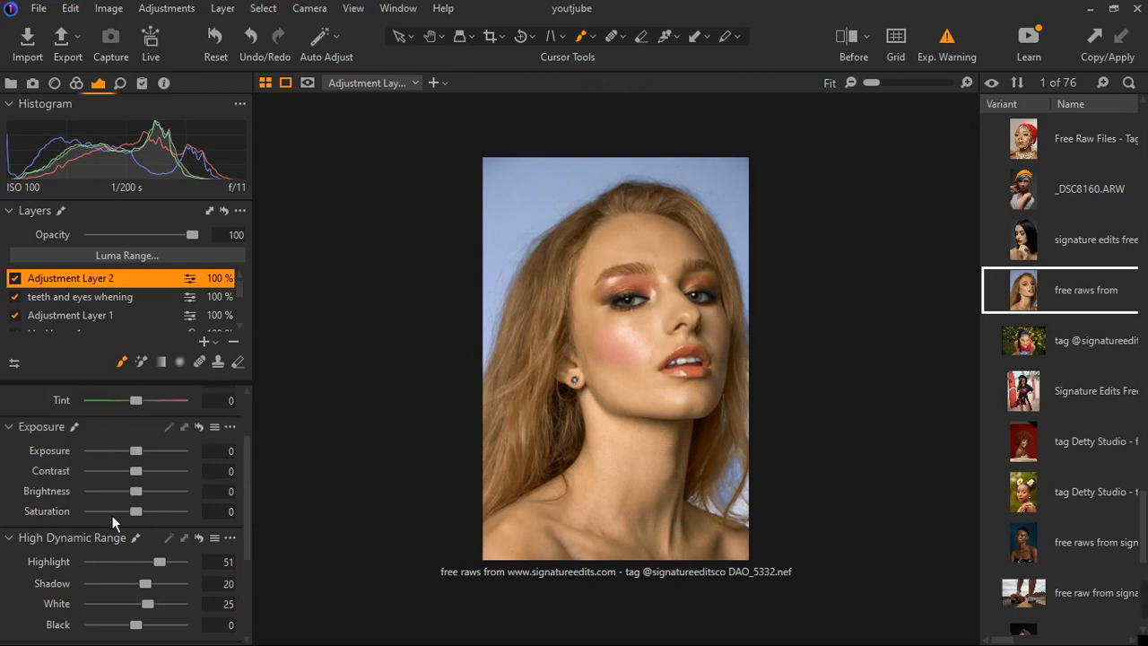
pyautogui.moveTo(144, 520); pyautogui.dragTo(149, 520)
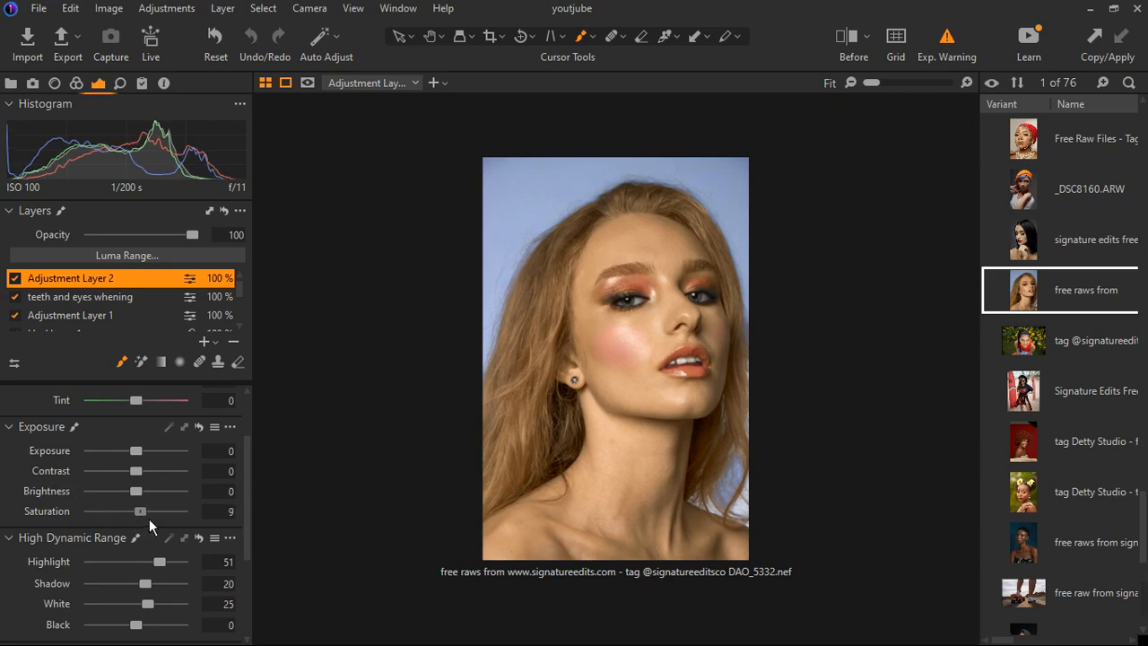
pyautogui.click(20, 428)
pyautogui.scroll(-1, 88, 522)
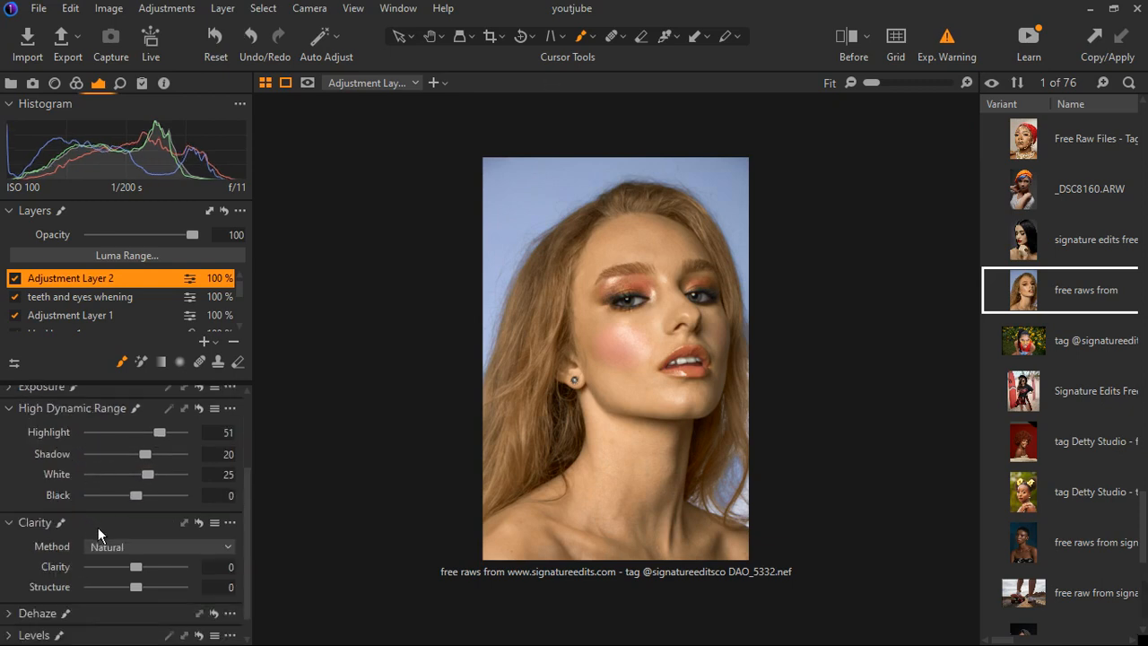
pyautogui.moveTo(140, 575); pyautogui.dragTo(147, 574)
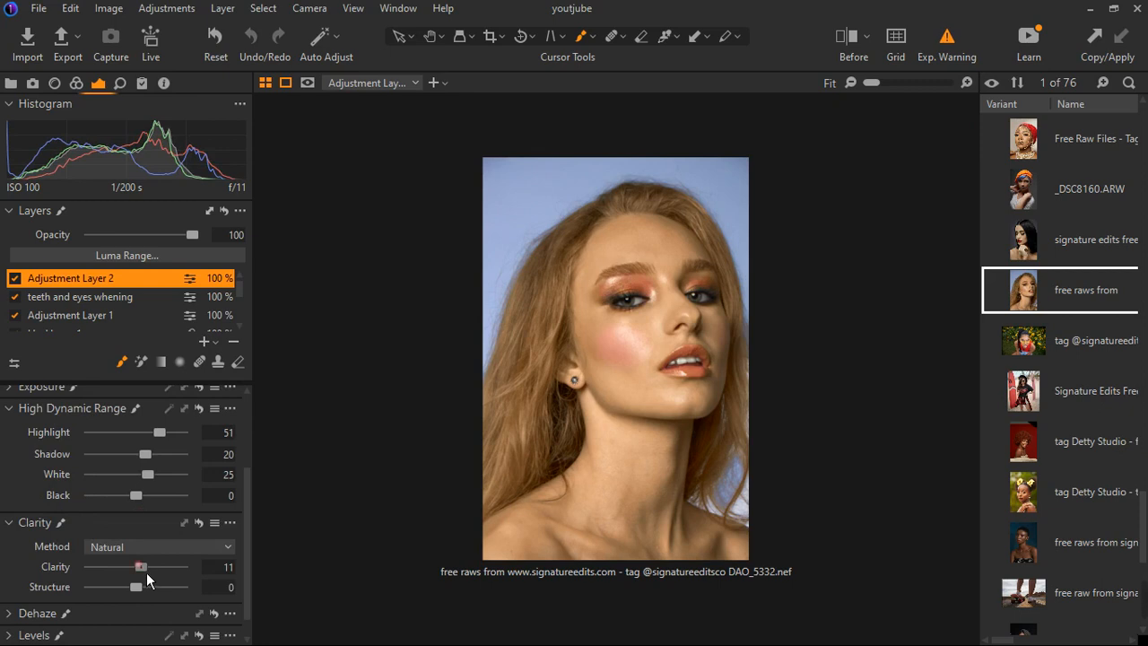
pyautogui.click(20, 527)
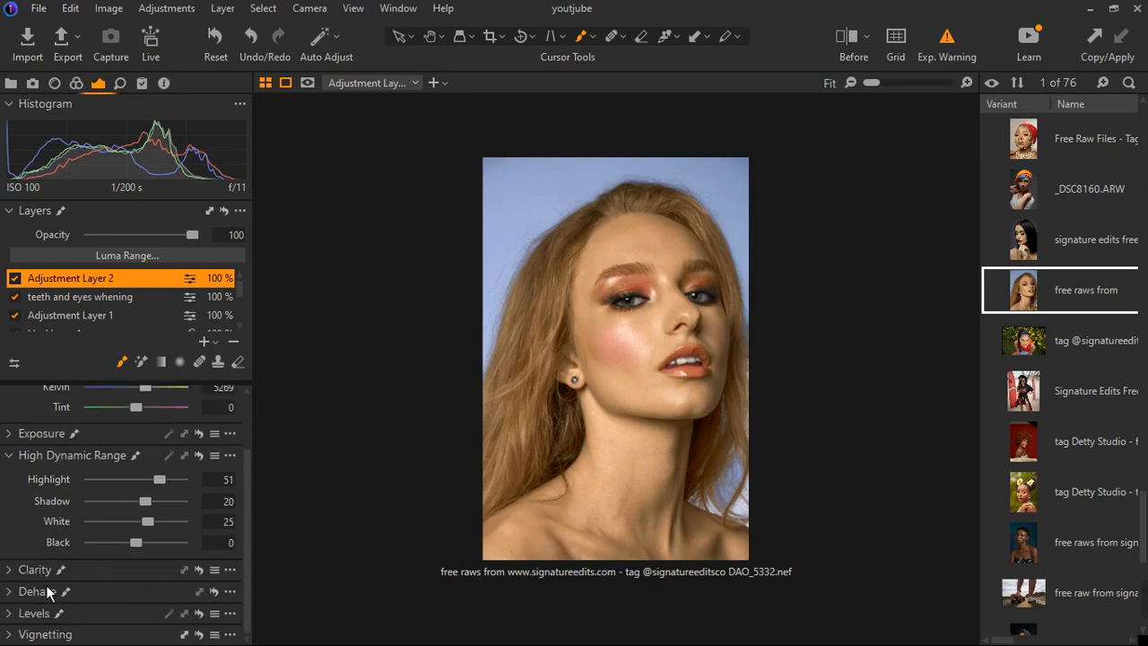
# Step: Collapse the High Dynamic Range and White Balance tools, and add a new empty adjustment layer to the stack
pyautogui.click(23, 460)
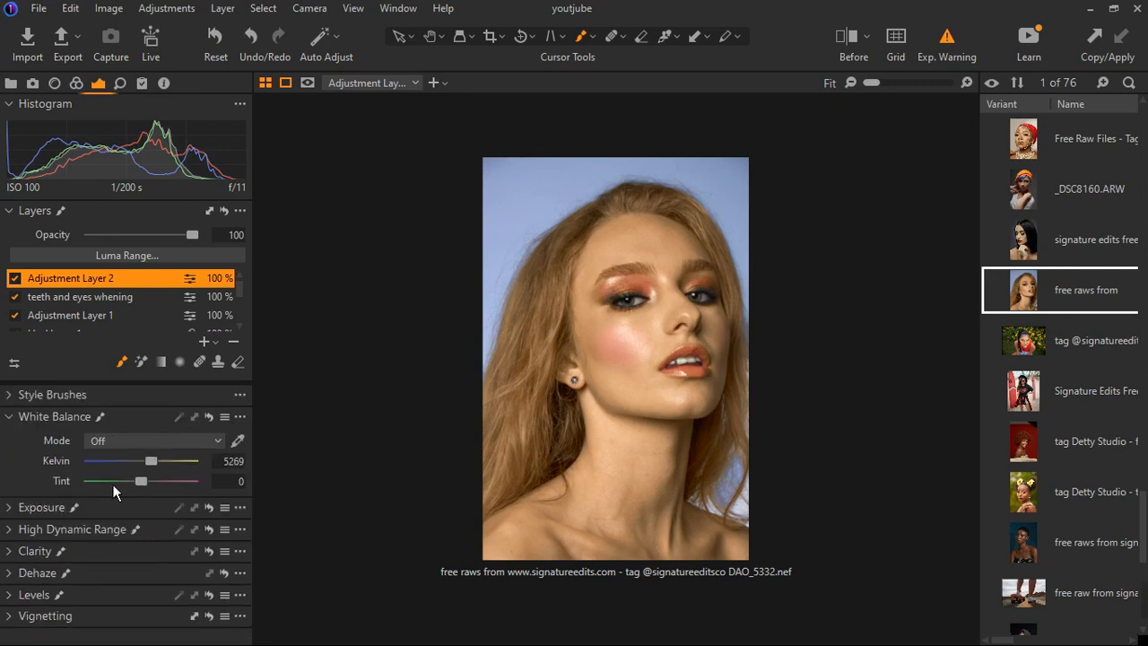
pyautogui.click(18, 417)
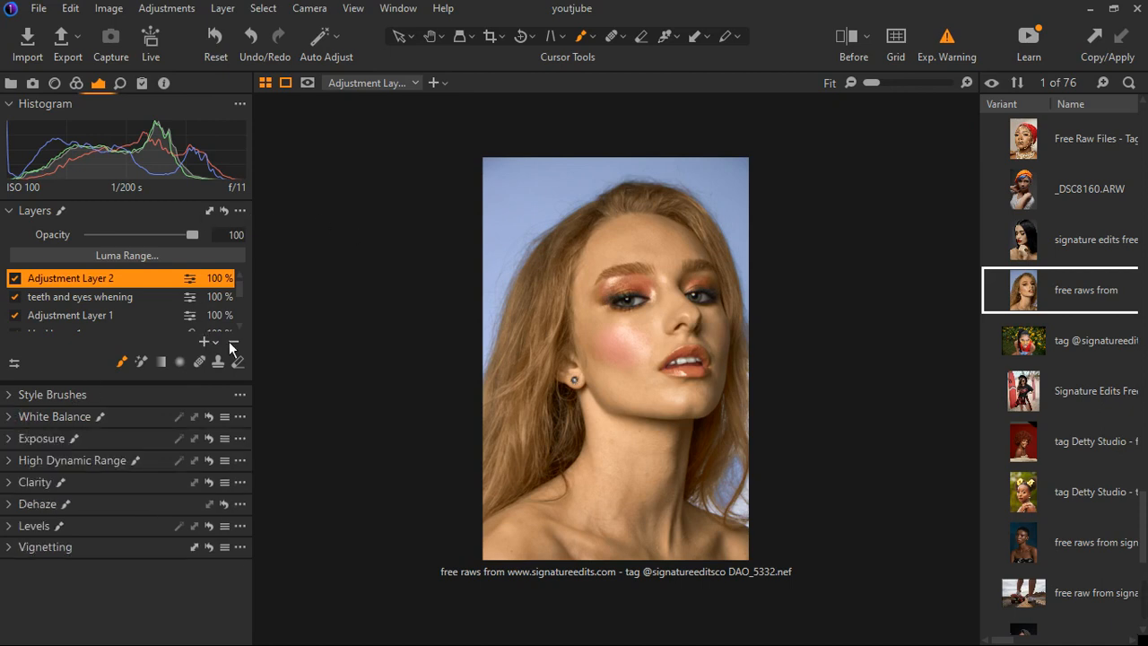
pyautogui.click(213, 341)
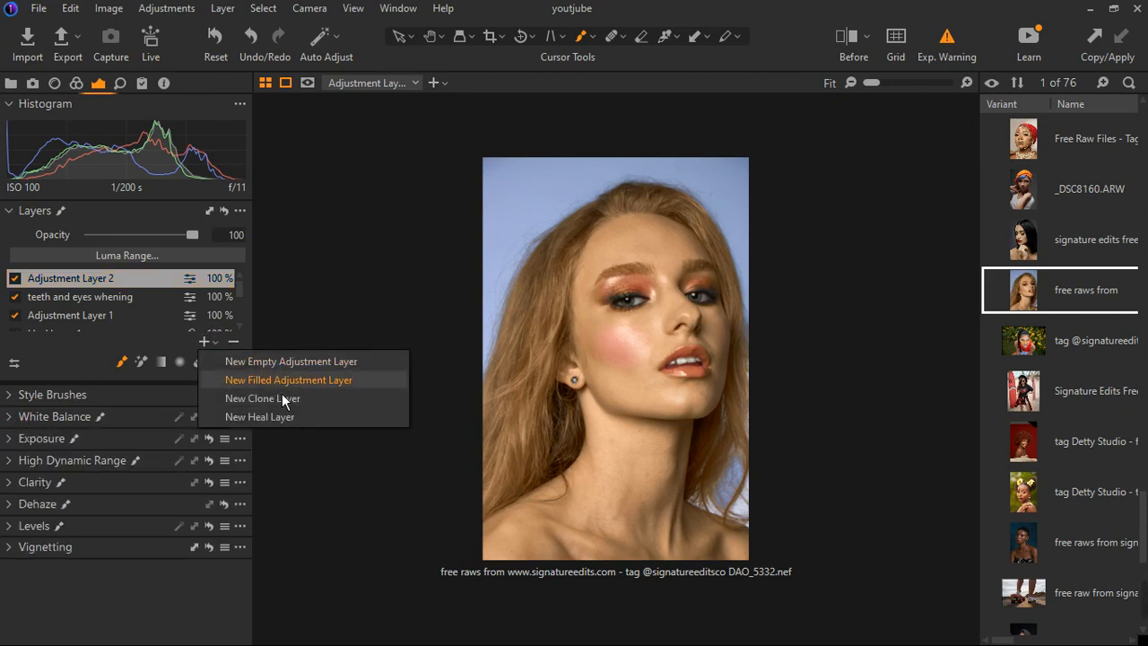
pyautogui.click(294, 362)
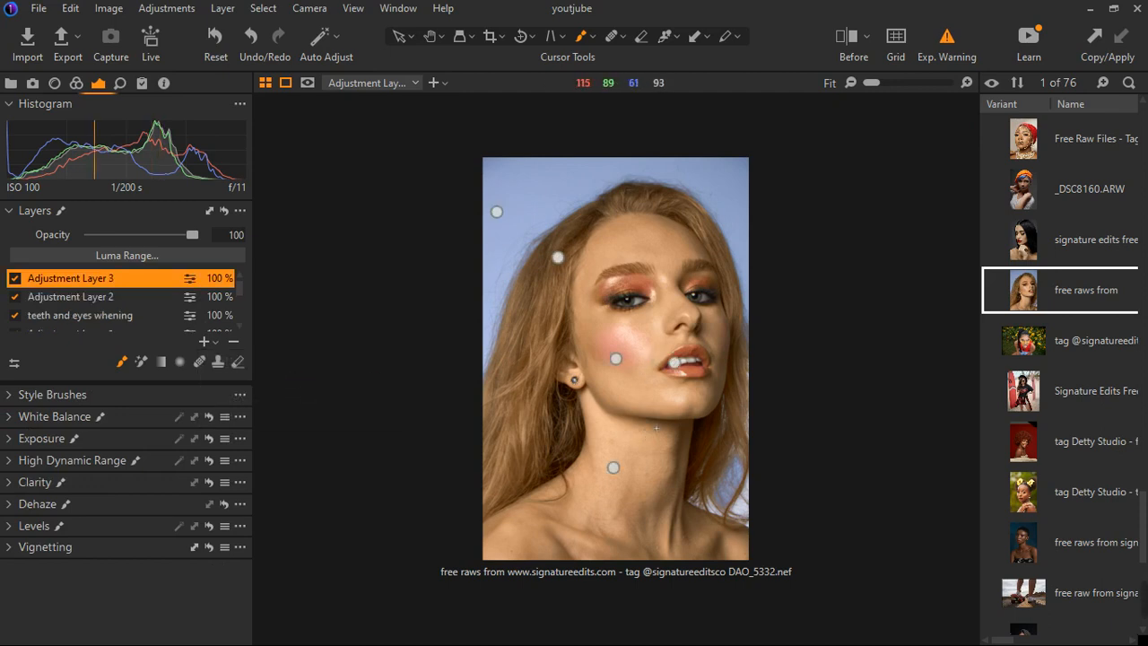
# Step: Inspect the mask coverage of the "skin" layer and its layer options
pyautogui.scroll(-3, 125, 332)
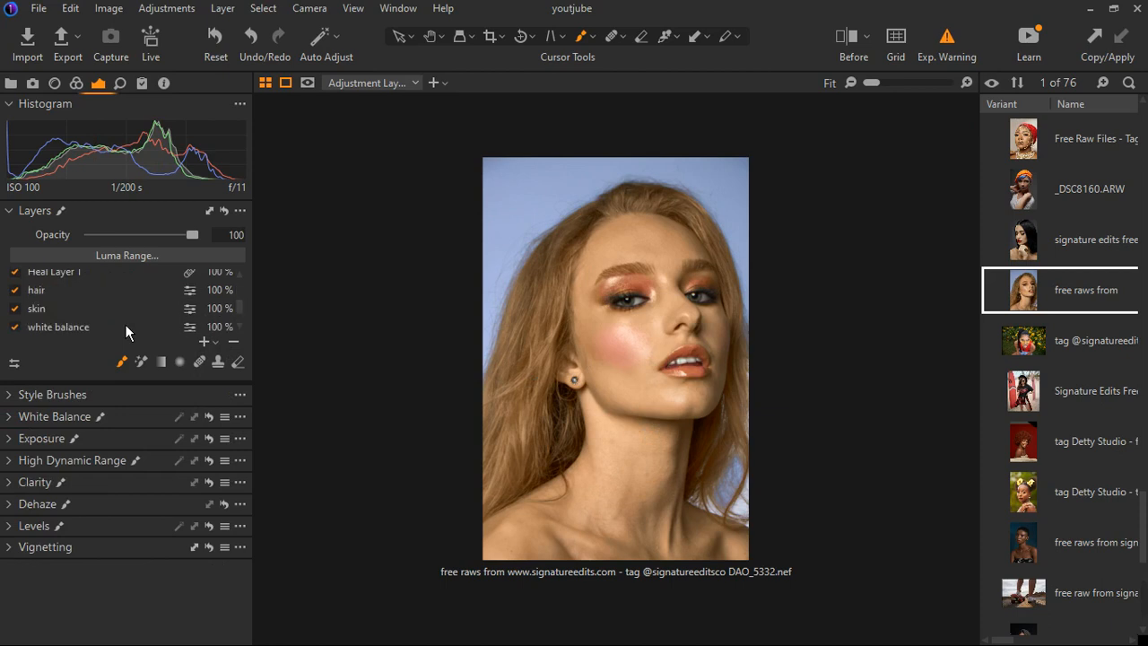
pyautogui.click(54, 313)
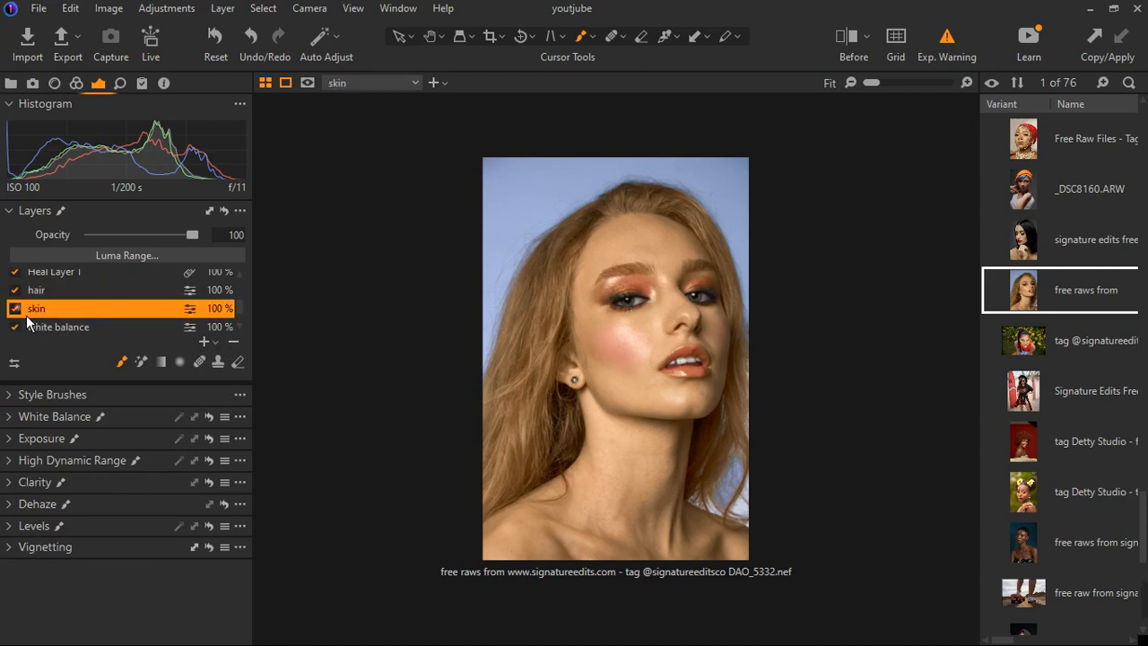
pyautogui.press('m')
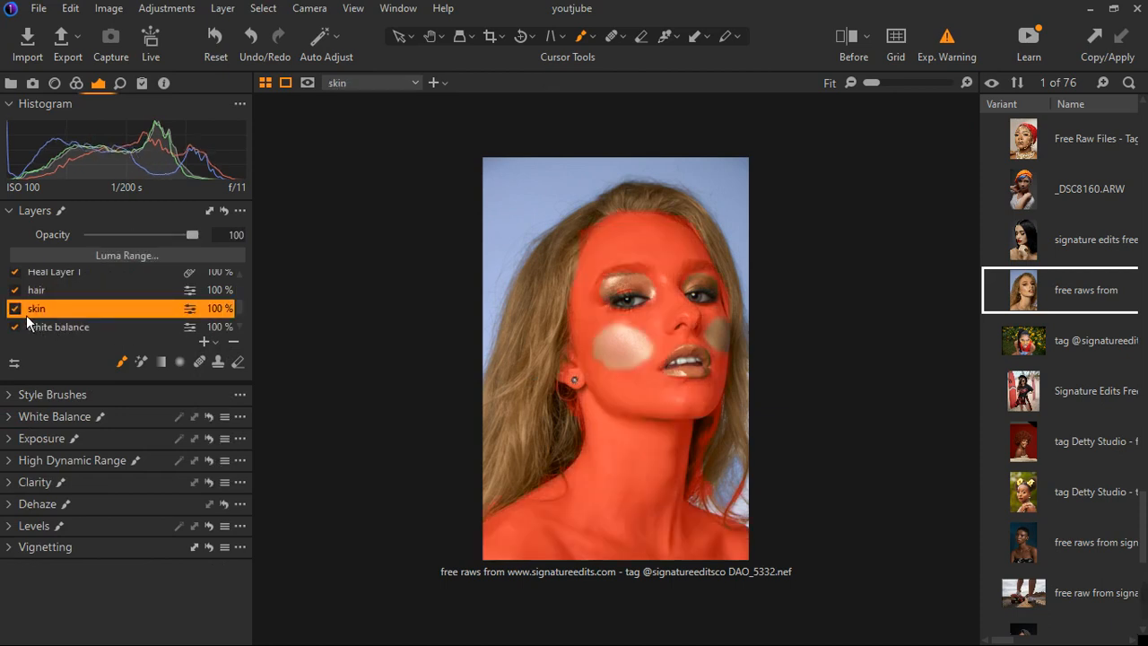
pyautogui.press('m')
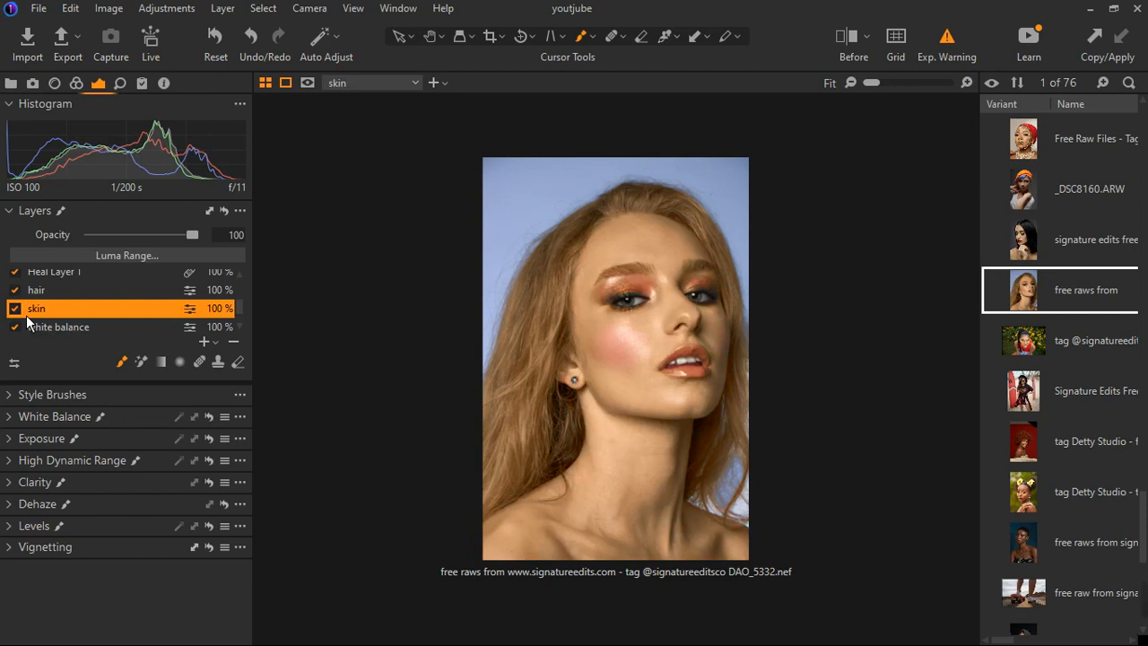
pyautogui.rightClick(75, 311)
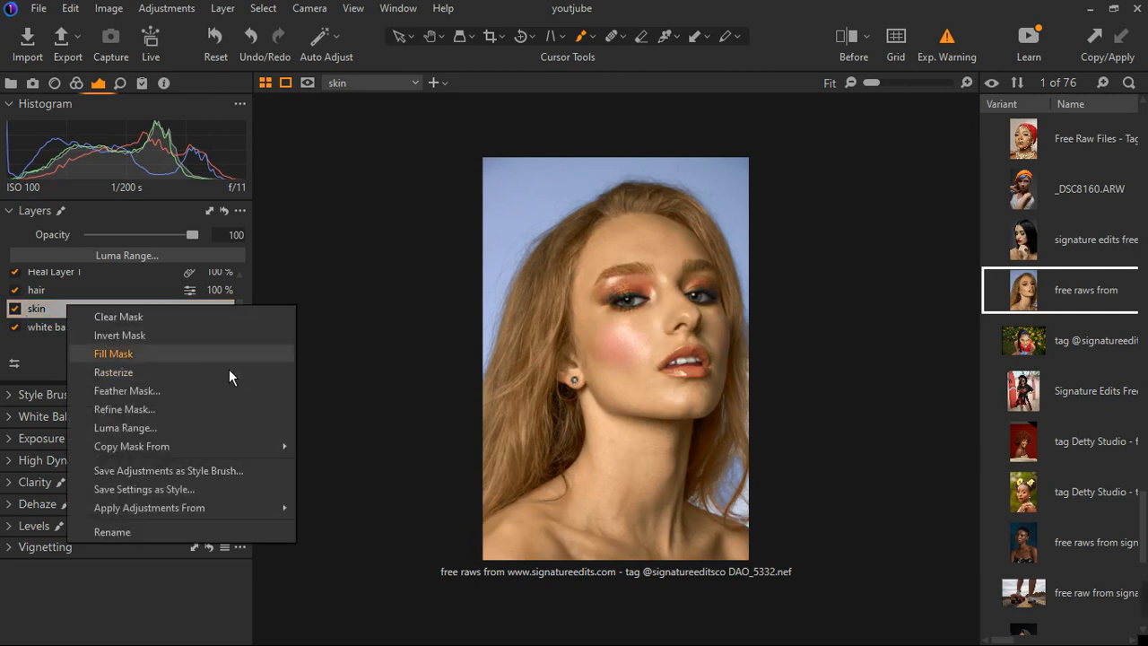
pyautogui.click(49, 314)
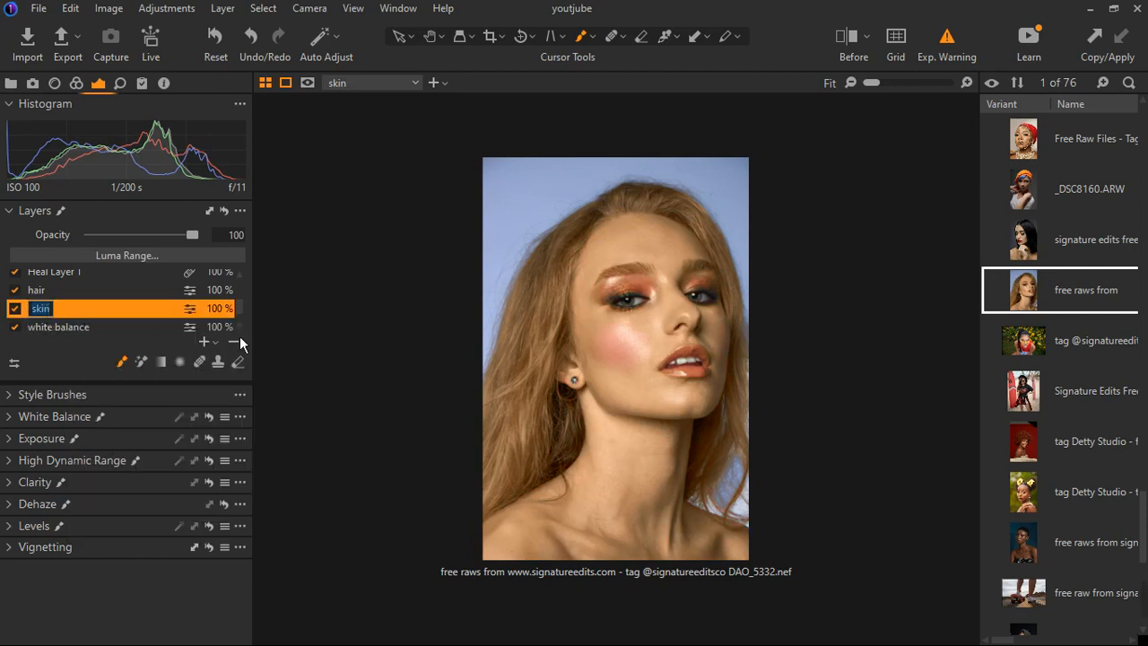
# Step: Try a new clone layer with the White Balance tool, and delete that layer
pyautogui.click(216, 341)
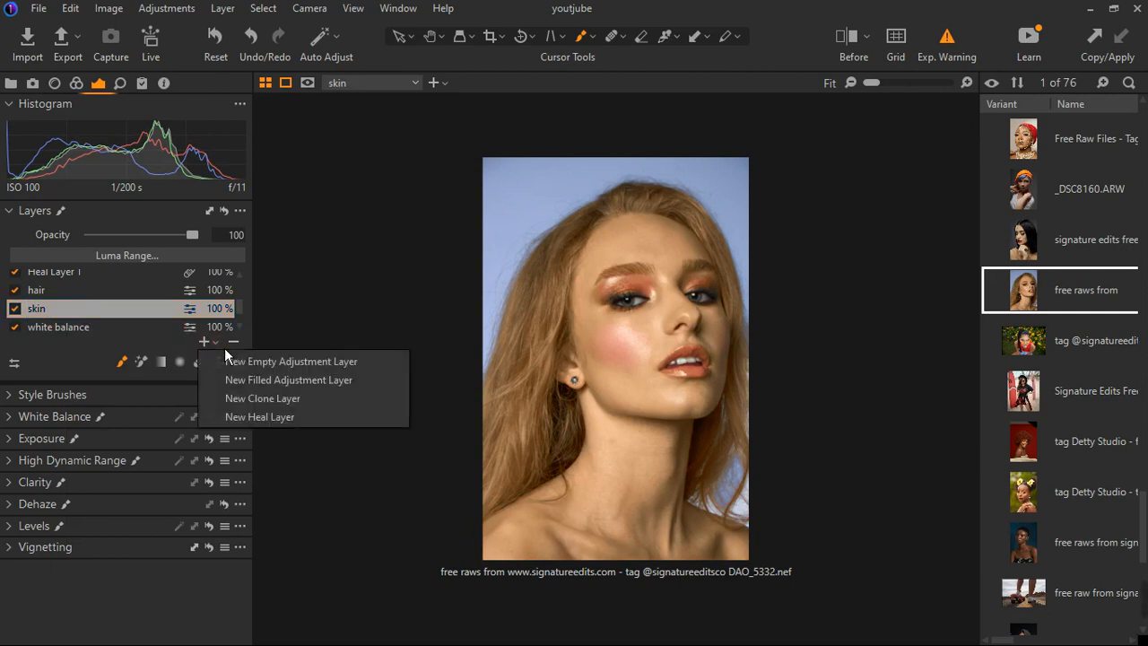
pyautogui.click(261, 402)
pyautogui.scroll(-3, 54, 295)
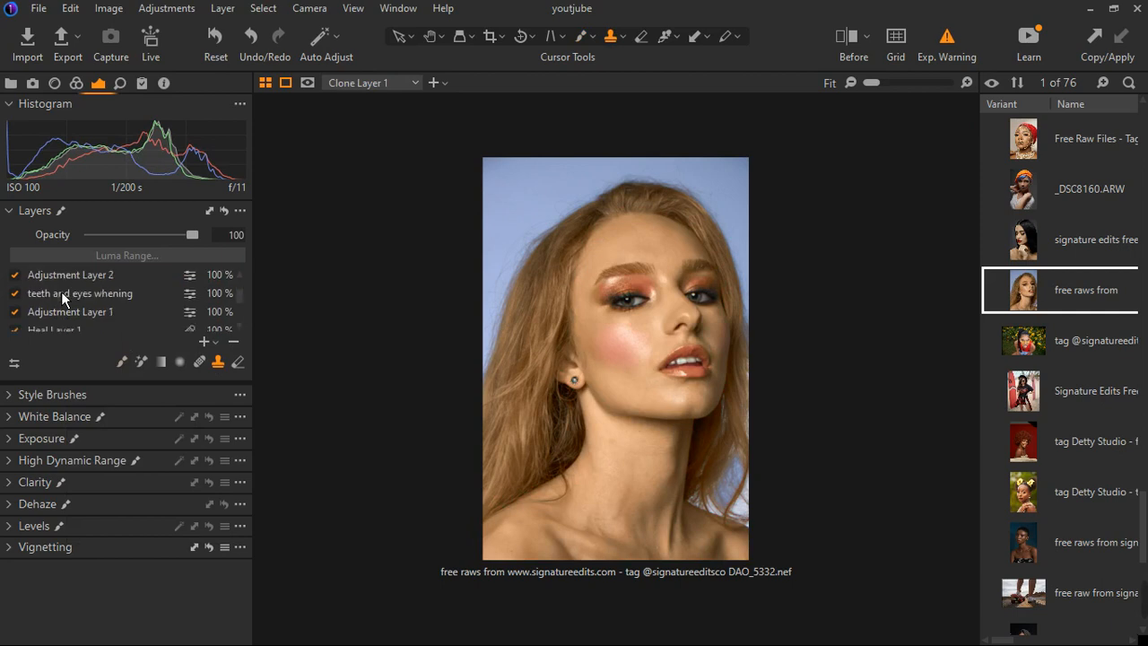
pyautogui.click(15, 326)
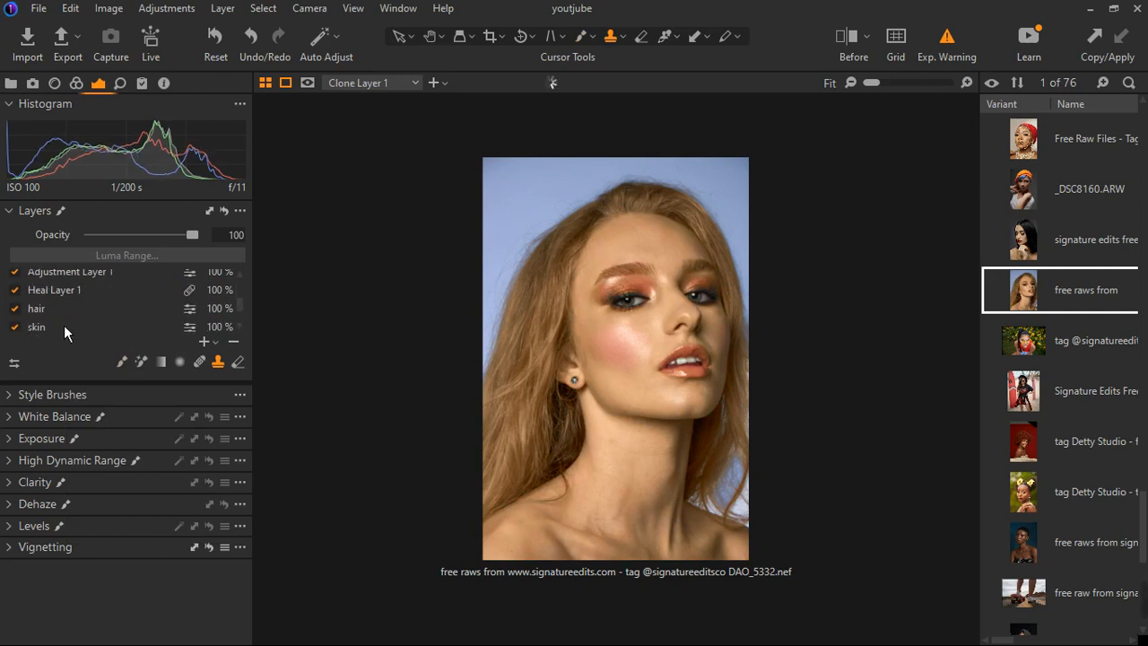
pyautogui.scroll(3, 87, 314)
pyautogui.doubleClick(80, 285)
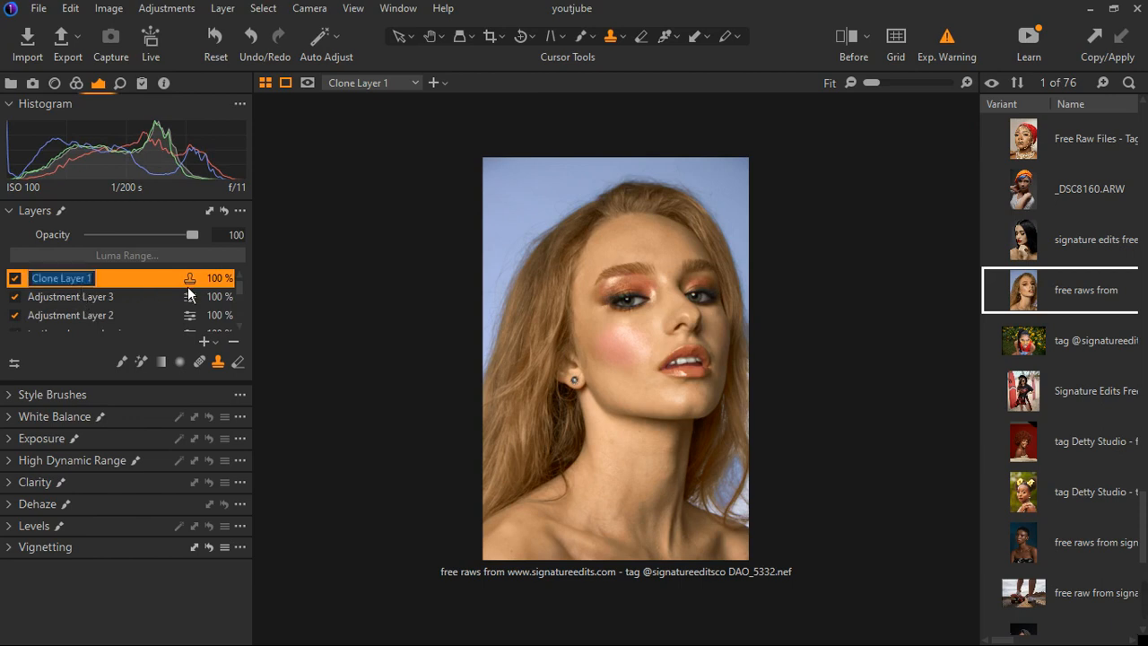
pyautogui.click(164, 281)
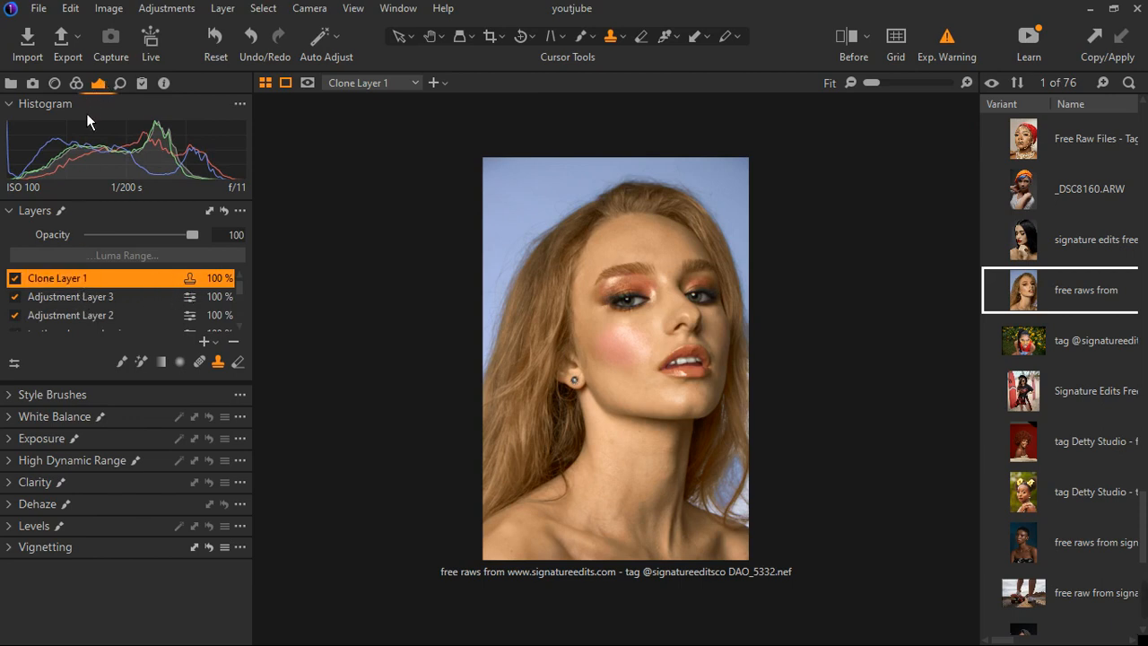
pyautogui.click(24, 423)
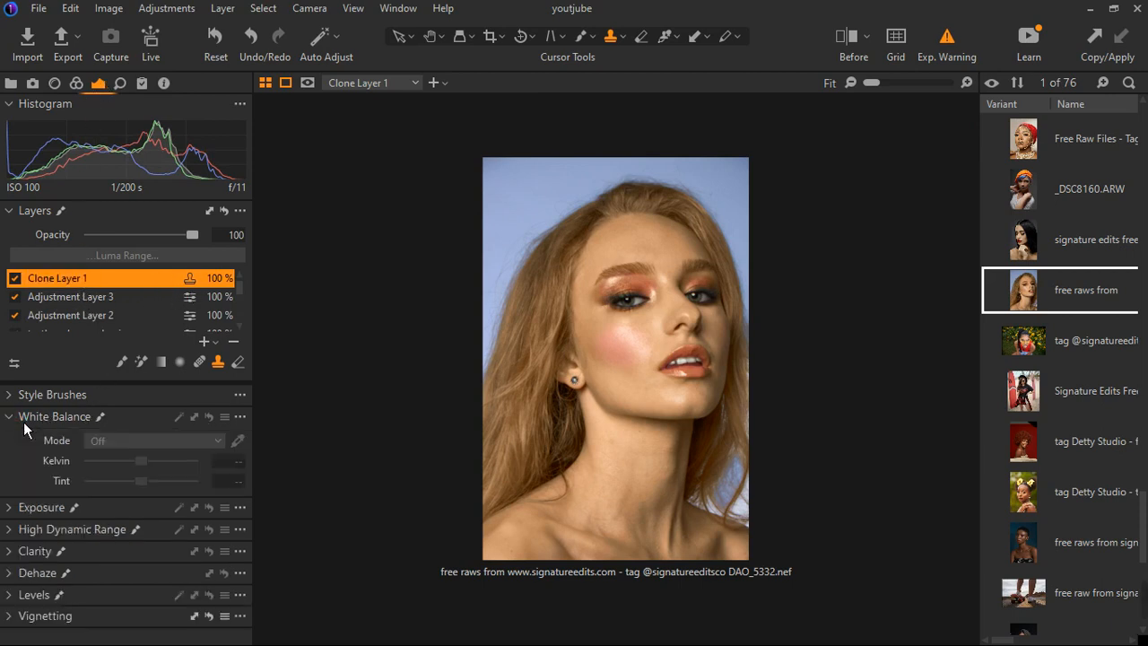
pyautogui.click(24, 423)
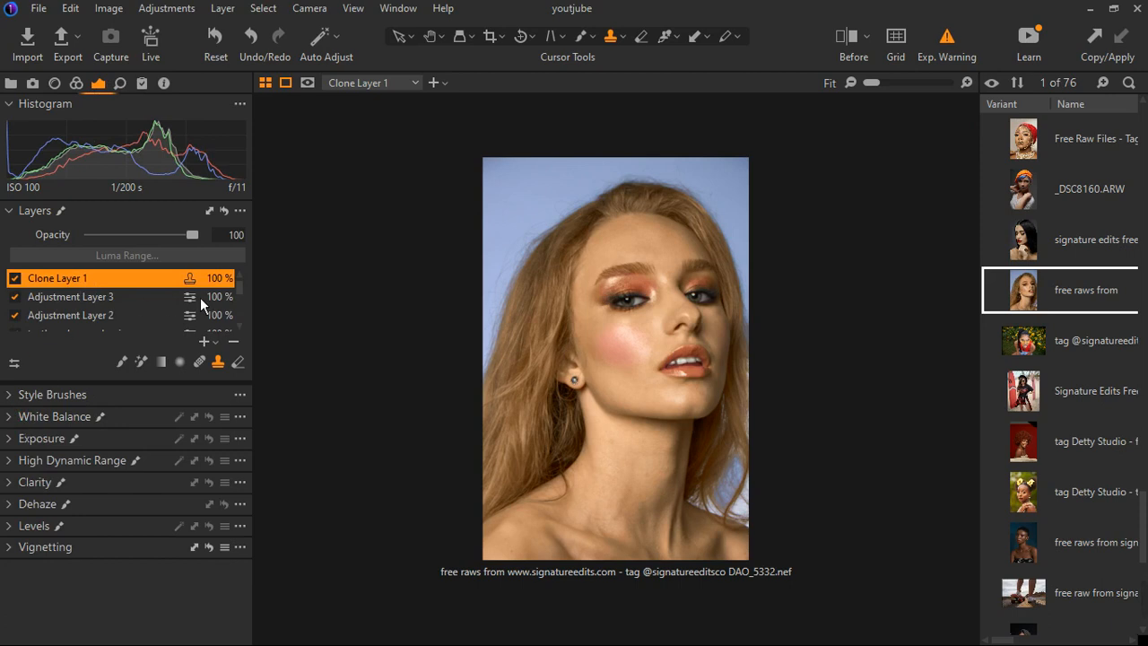
pyautogui.click(233, 341)
# Step: Add a new filled adjustment layer at the top of the stack and check its mask overlay
pyautogui.click(214, 342)
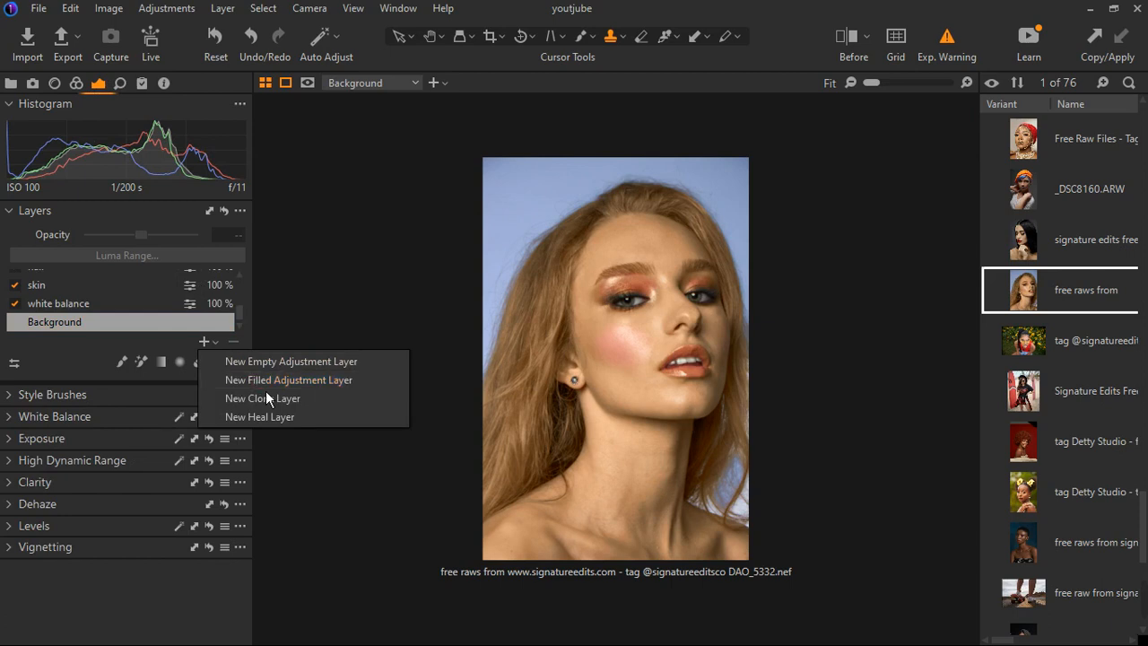
pyautogui.click(265, 390)
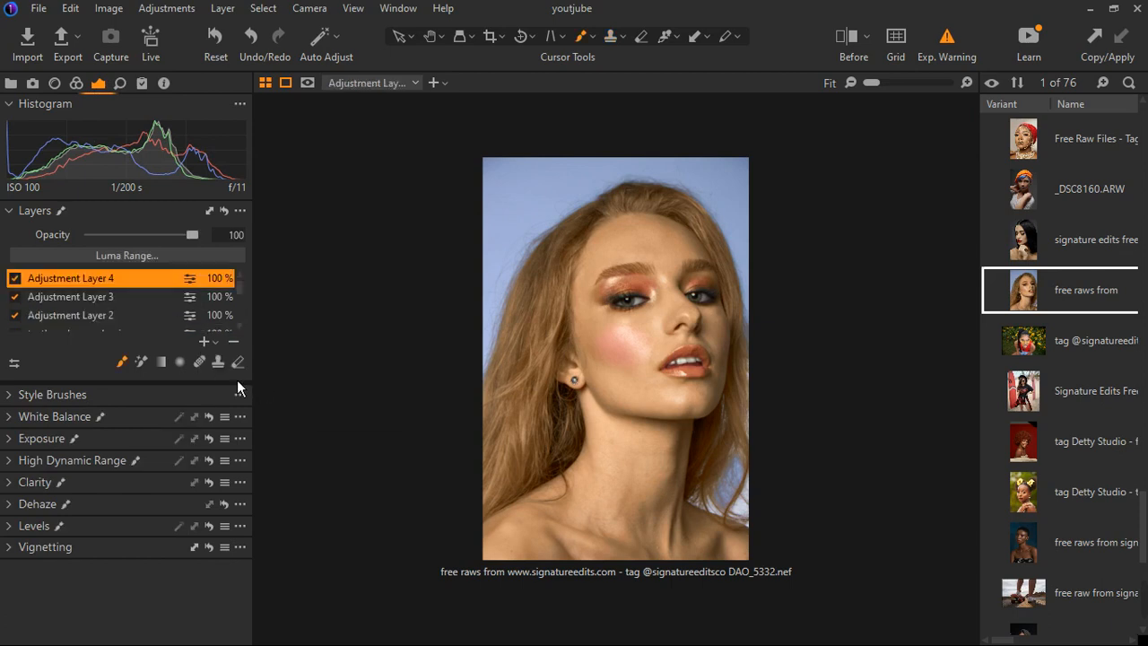
pyautogui.click(141, 362)
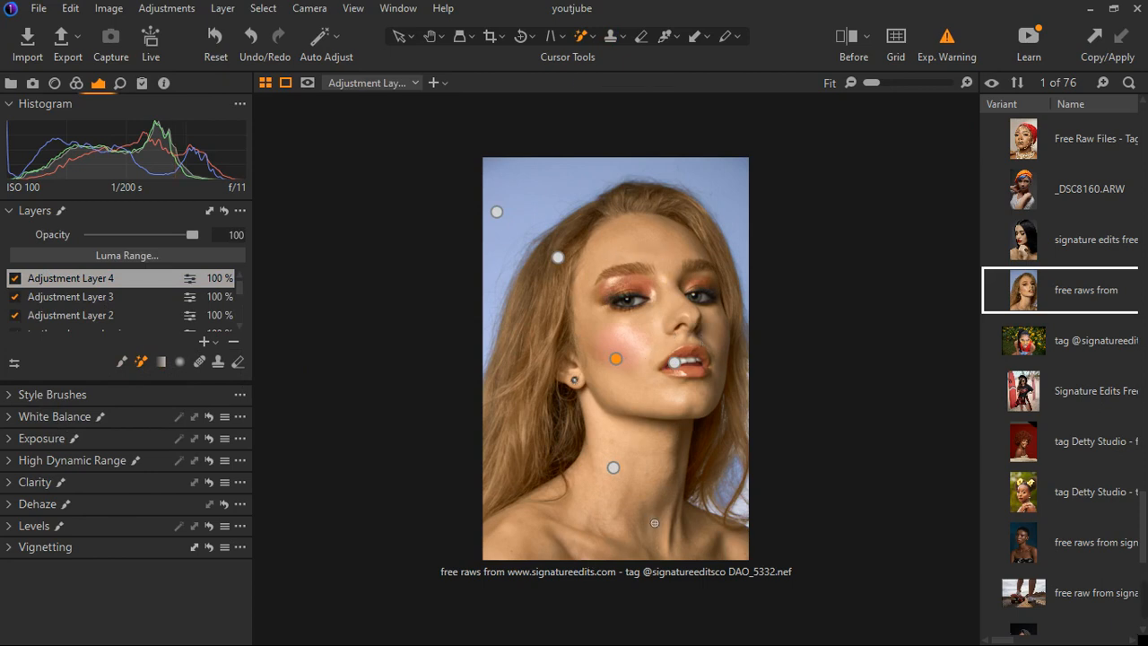
pyautogui.press('e')
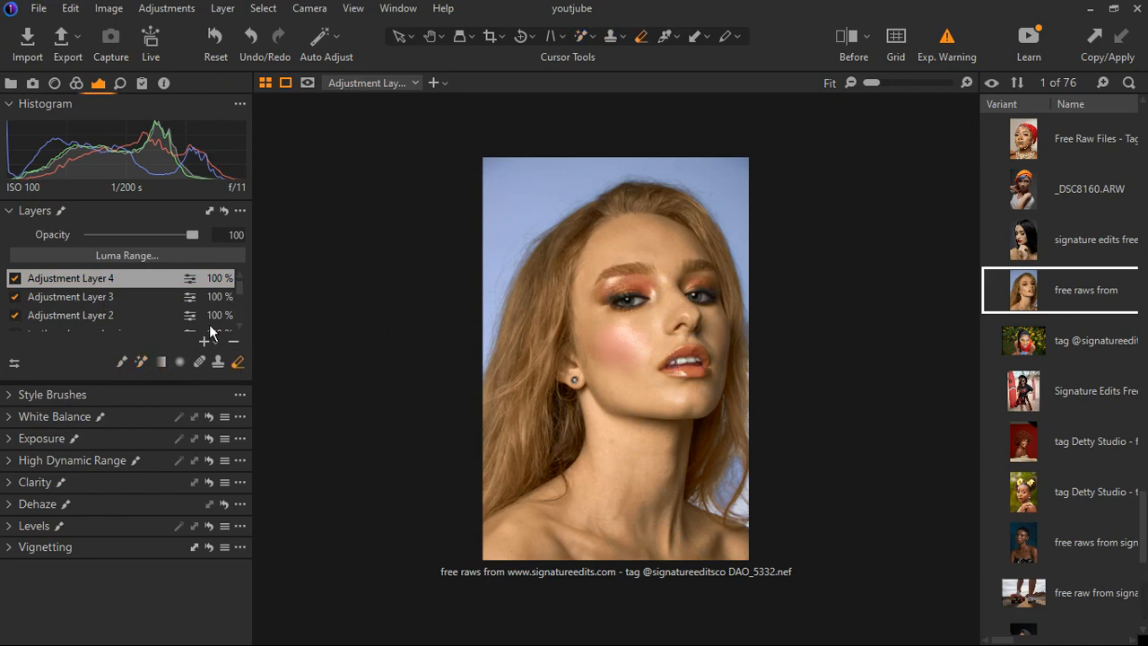
pyautogui.press('m')
pyautogui.press('m')
# Step: Open the basic Color Editor for the new filled layer and sample the skin colour just below the lips
pyautogui.click(76, 82)
pyautogui.scroll(3, 107, 474)
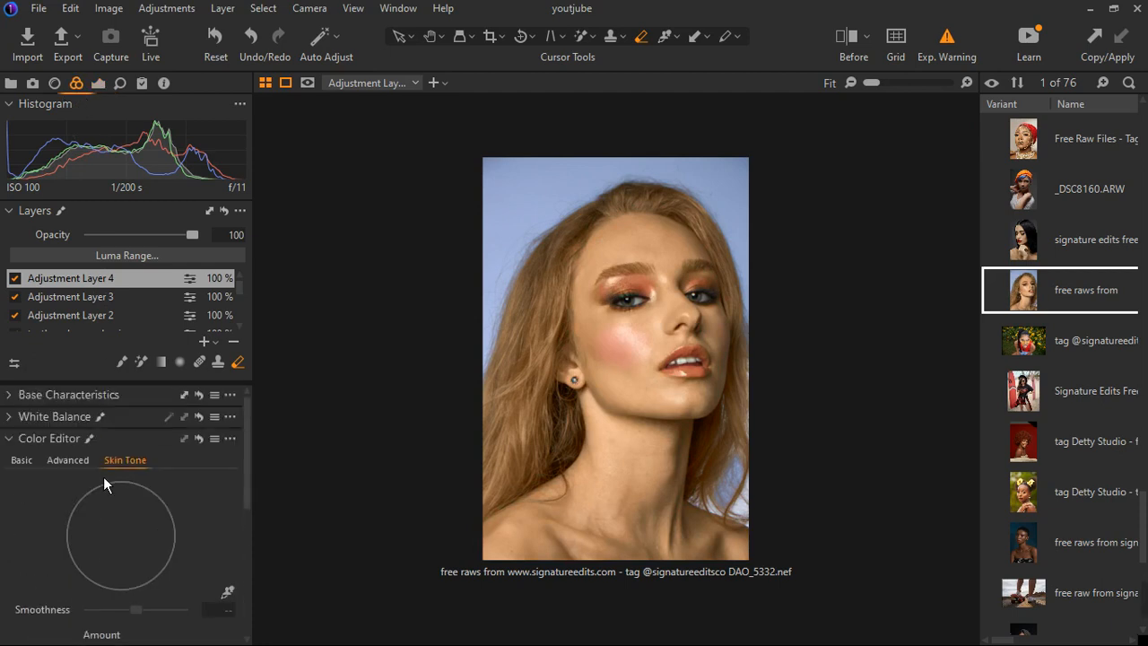
pyautogui.click(21, 460)
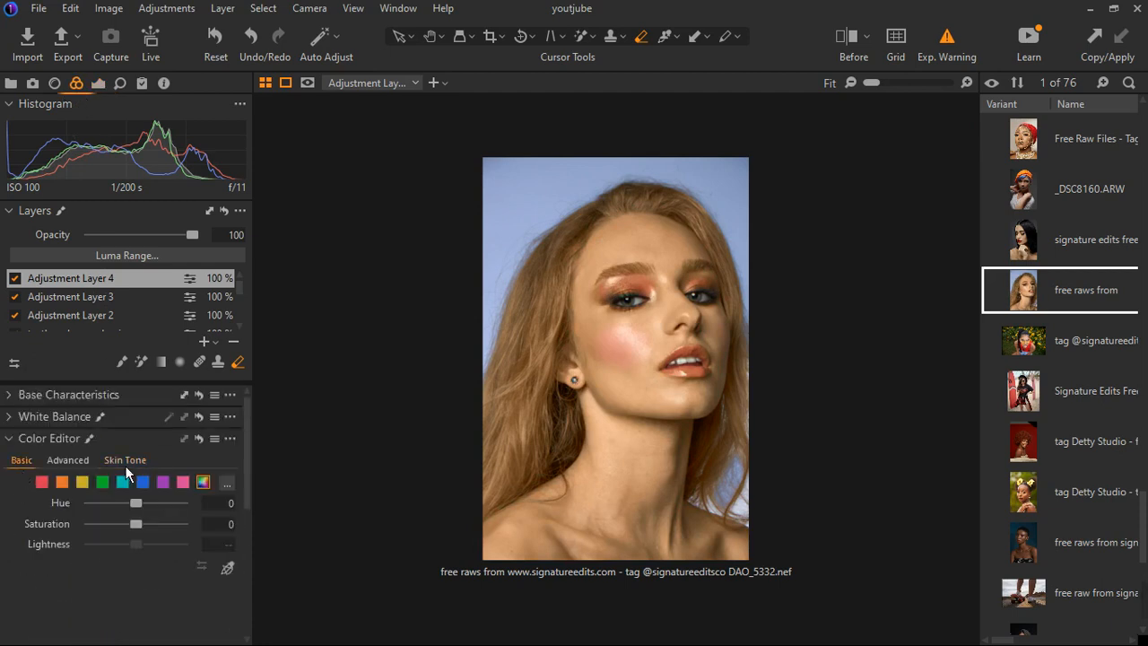
pyautogui.click(85, 485)
pyautogui.click(227, 568)
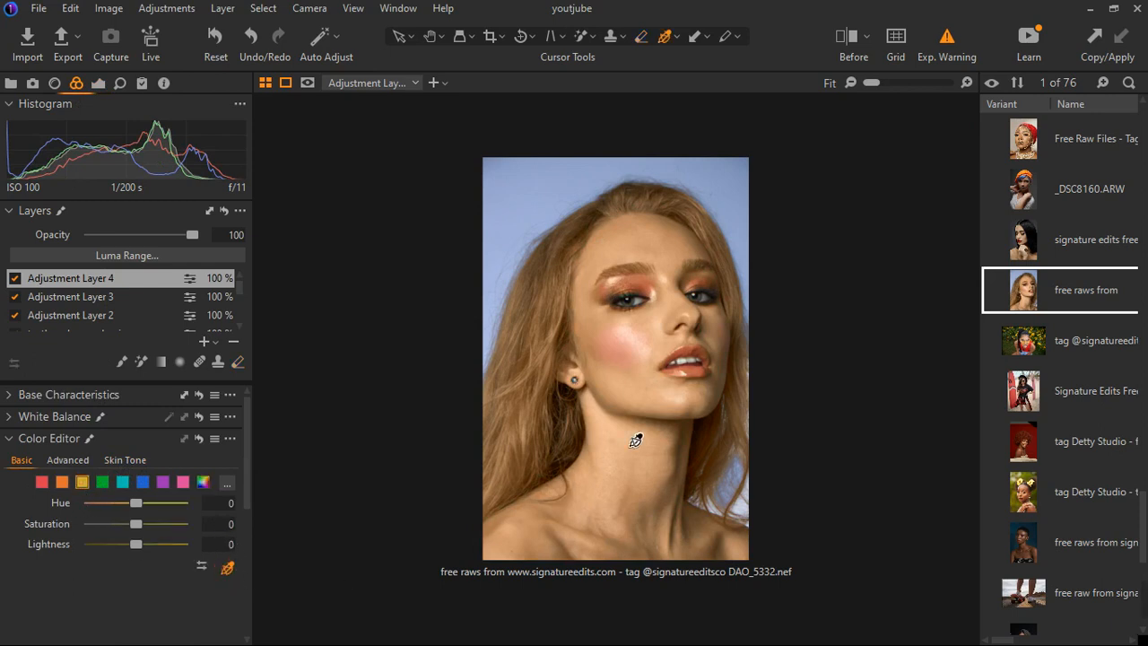
pyautogui.click(637, 394)
# Step: Set the orange range's Hue to -6.5 and Saturation to 13.1, and compare the portrait in the before/after split view
pyautogui.moveTo(138, 529)
pyautogui.mouseDown()
pyautogui.moveTo(173, 533)
pyautogui.moveTo(154, 539)
pyautogui.mouseUp()
pyautogui.doubleClick(155, 539)
pyautogui.click(96, 503)
pyautogui.moveTo(143, 527)
pyautogui.mouseDown()
pyautogui.moveTo(158, 528)
pyautogui.moveTo(148, 530)
pyautogui.mouseUp()
pyautogui.click(62, 482)
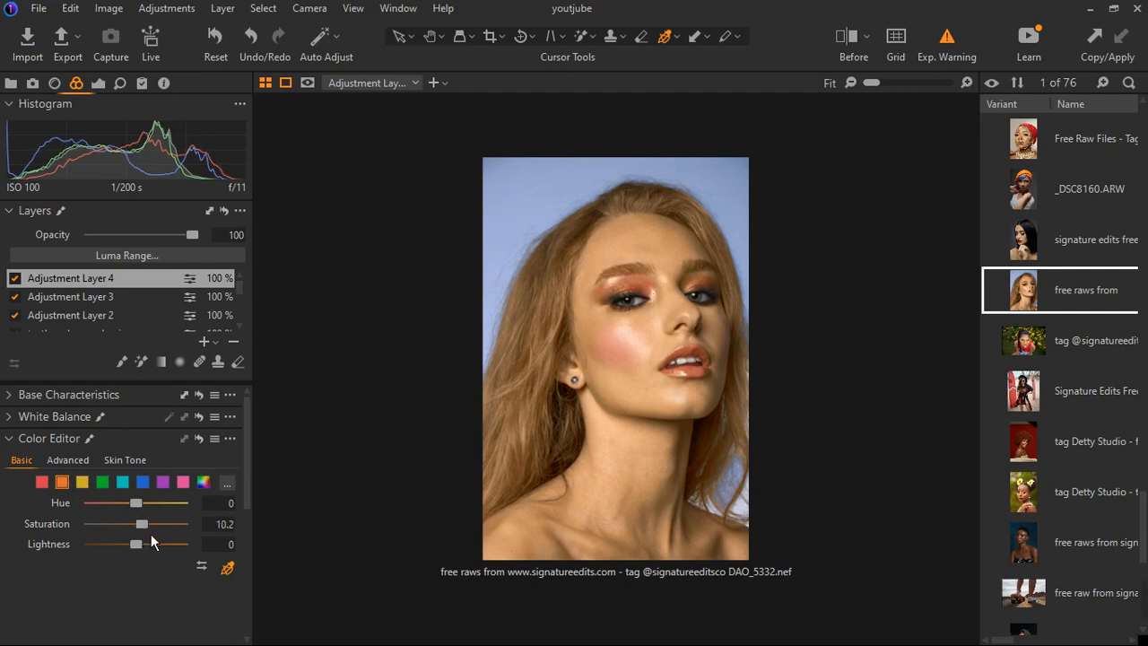
pyautogui.click(237, 524)
pyautogui.moveTo(145, 509); pyautogui.dragTo(135, 506)
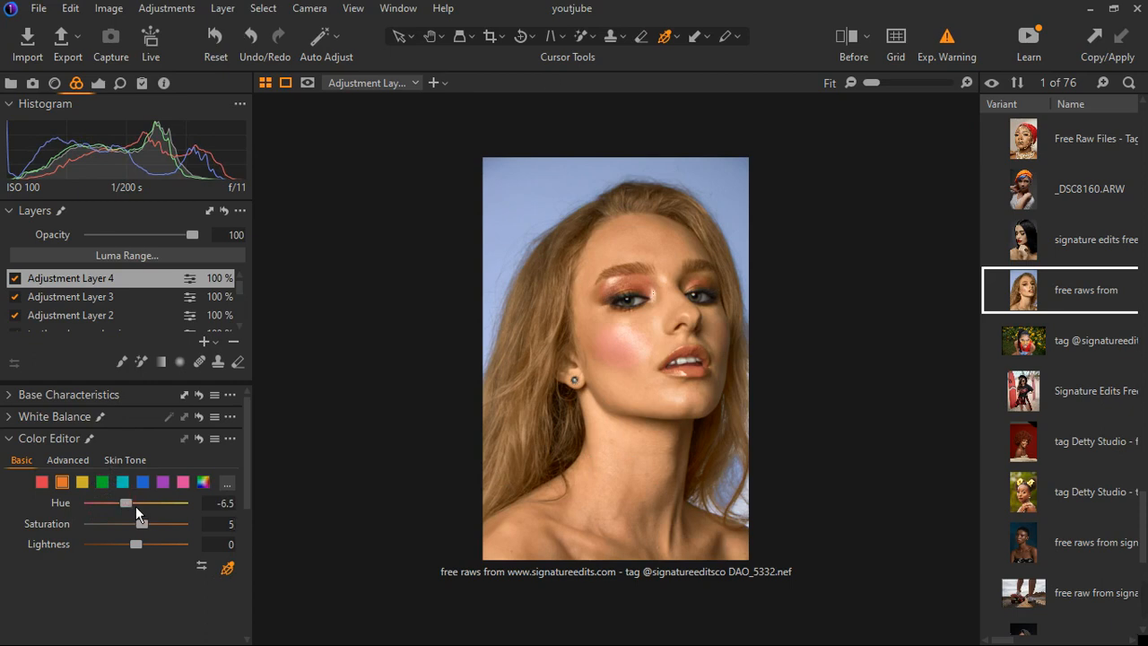
pyautogui.moveTo(152, 532); pyautogui.dragTo(152, 523)
pyautogui.click(855, 55)
pyautogui.moveTo(615, 357); pyautogui.dragTo(386, 426)
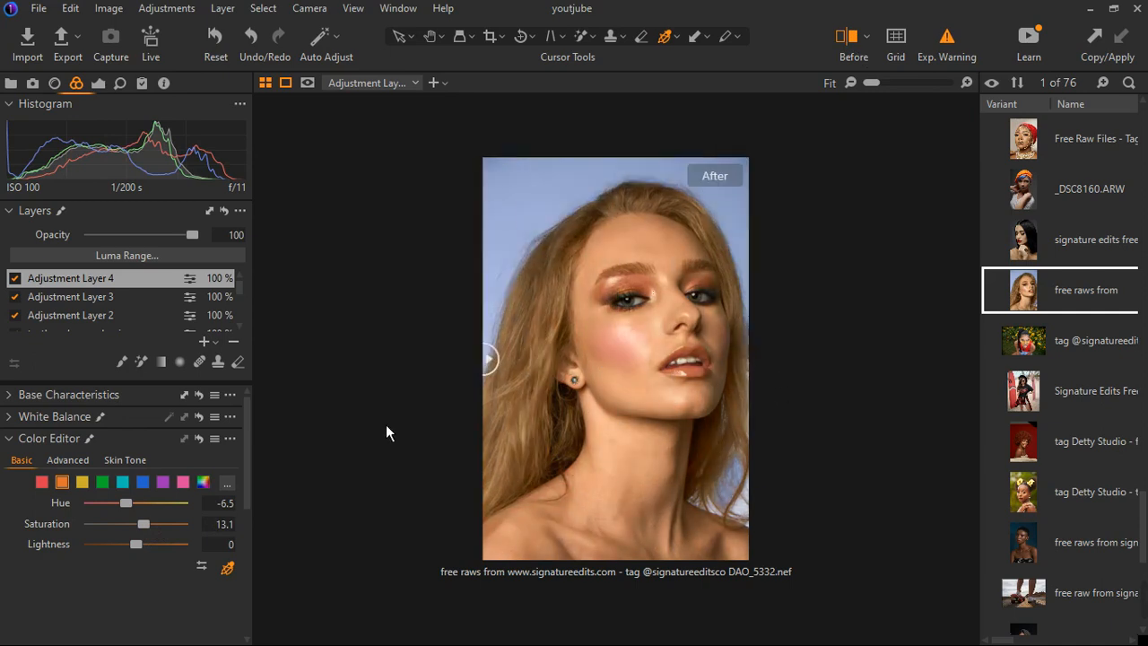
# Step: Add another filled adjustment layer and apply a slight darkening vignette with the Elliptic on Crop method
pyautogui.click(206, 341)
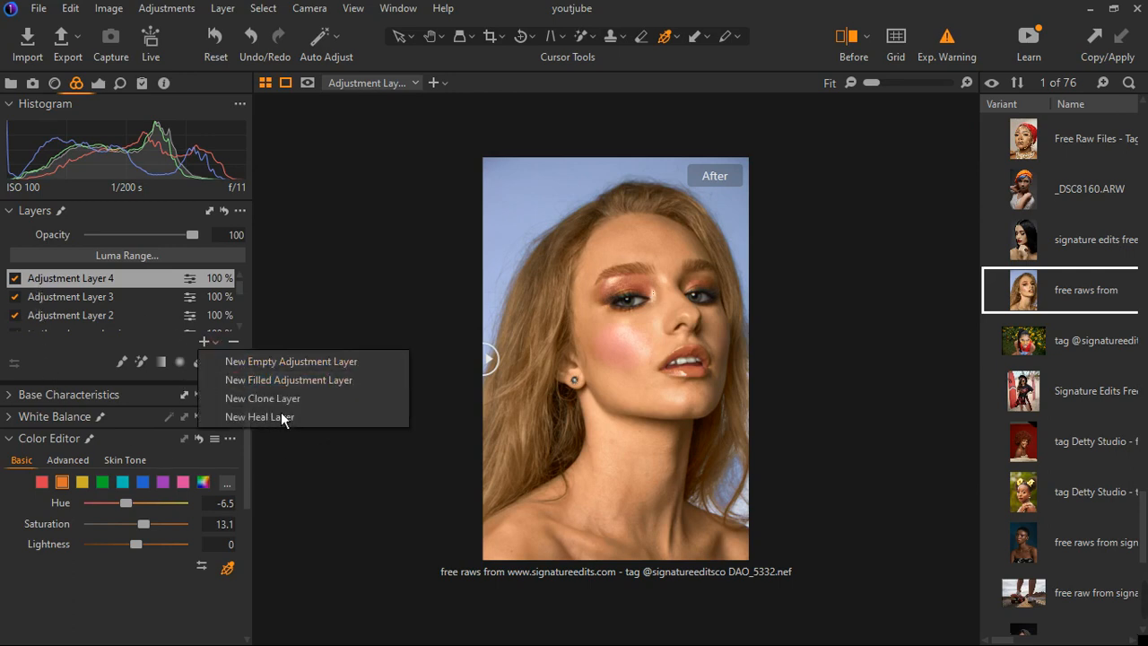
pyautogui.click(260, 380)
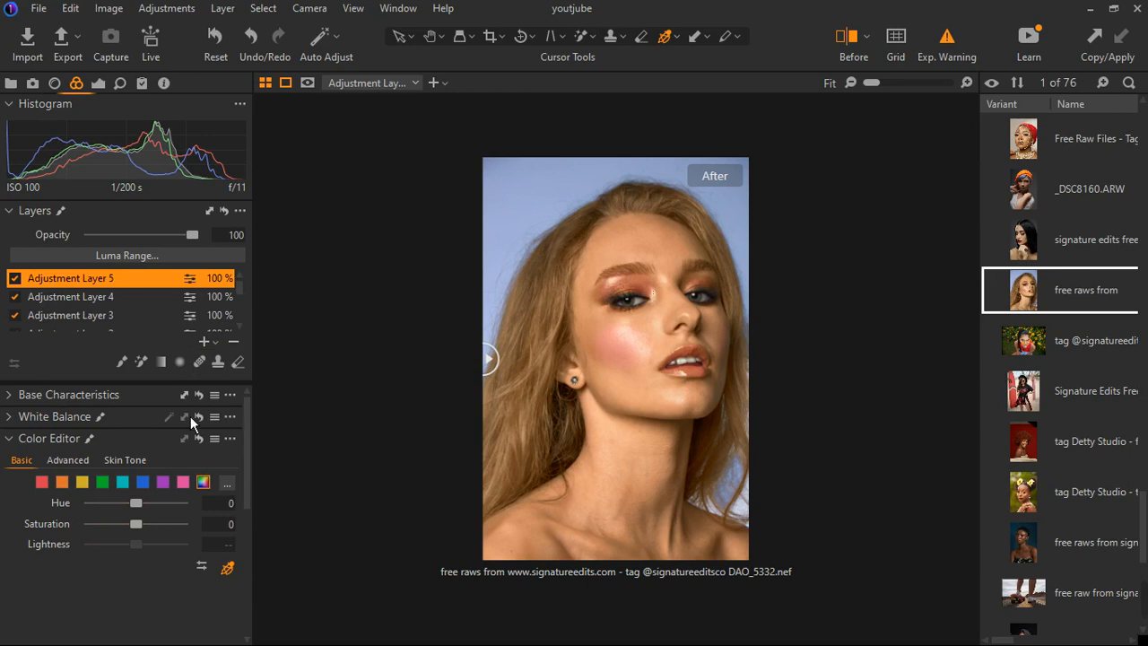
pyautogui.click(106, 91)
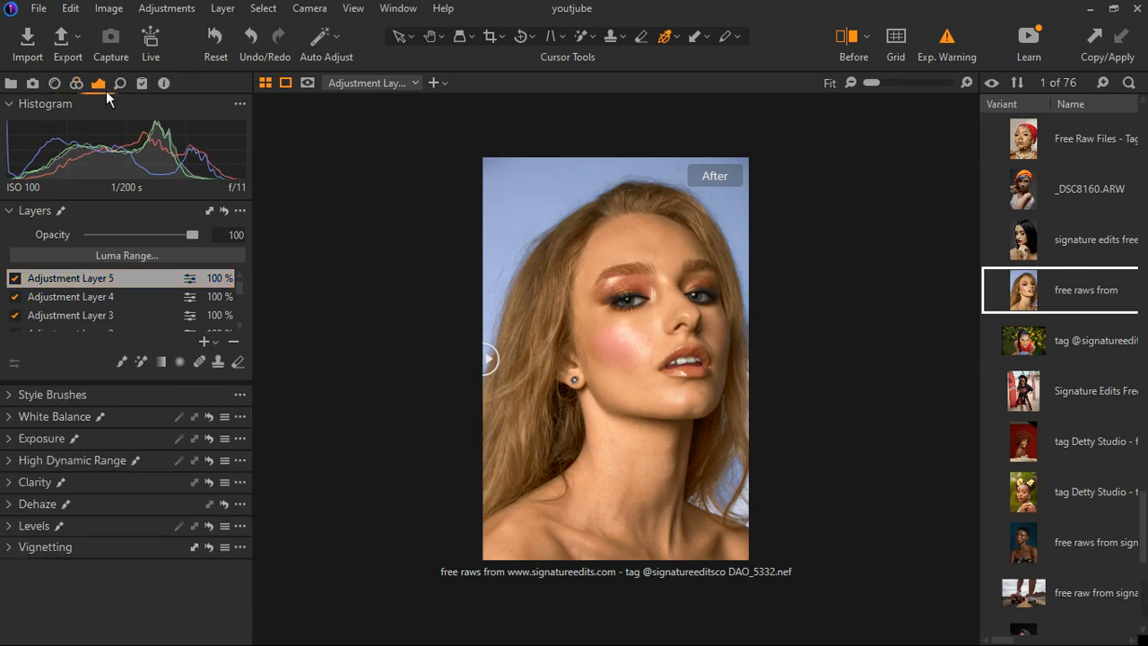
pyautogui.click(13, 547)
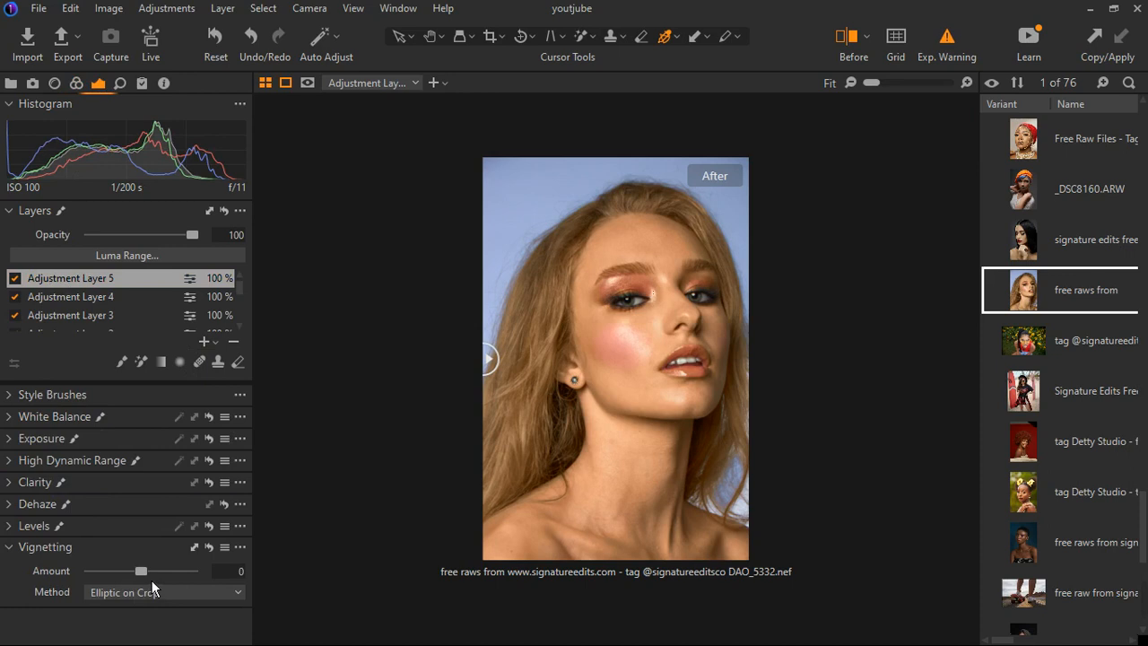
pyautogui.moveTo(148, 580)
pyautogui.mouseDown()
pyautogui.moveTo(172, 582)
pyautogui.moveTo(150, 580)
pyautogui.mouseUp()
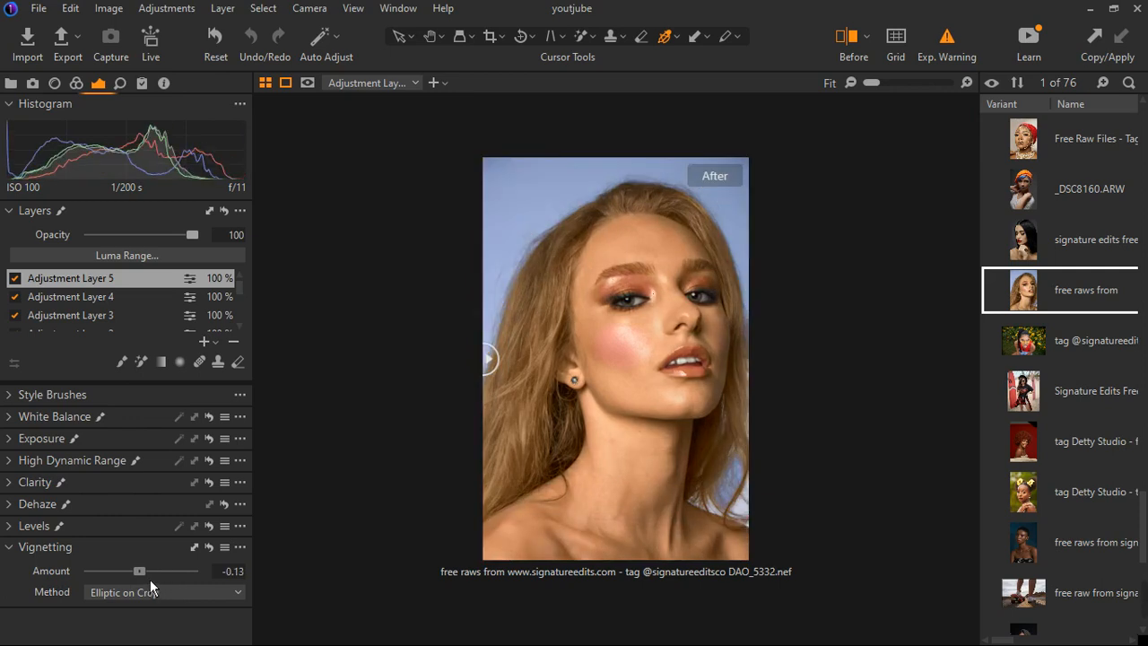
pyautogui.moveTo(150, 579)
pyautogui.mouseDown()
pyautogui.moveTo(139, 576)
pyautogui.moveTo(149, 571)
pyautogui.mouseUp()
pyautogui.click(20, 543)
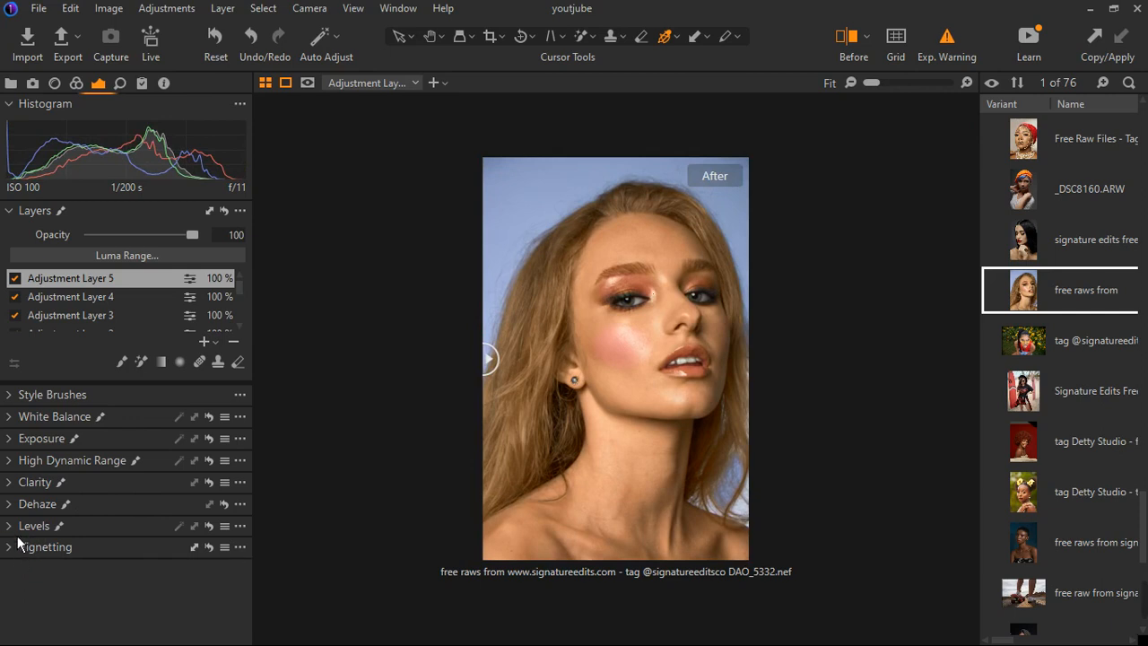
# Step: Set the RGB input white point in Levels to 251 and compare the result with the original
pyautogui.click(17, 534)
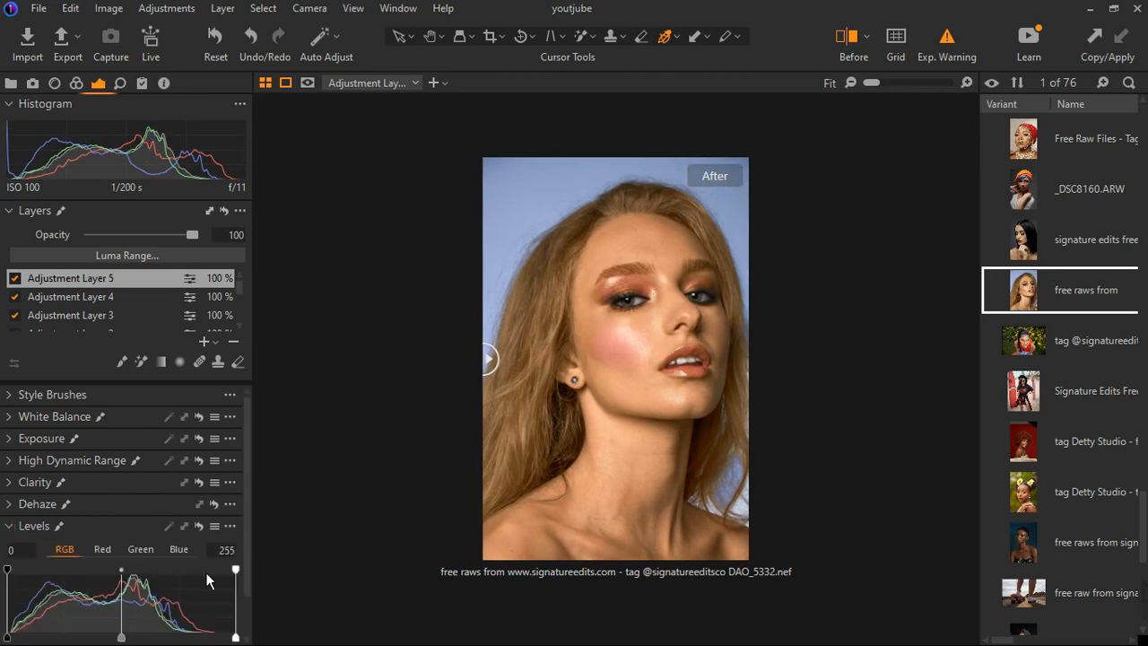
pyautogui.scroll(-1, 206, 576)
pyautogui.moveTo(245, 609); pyautogui.dragTo(236, 611)
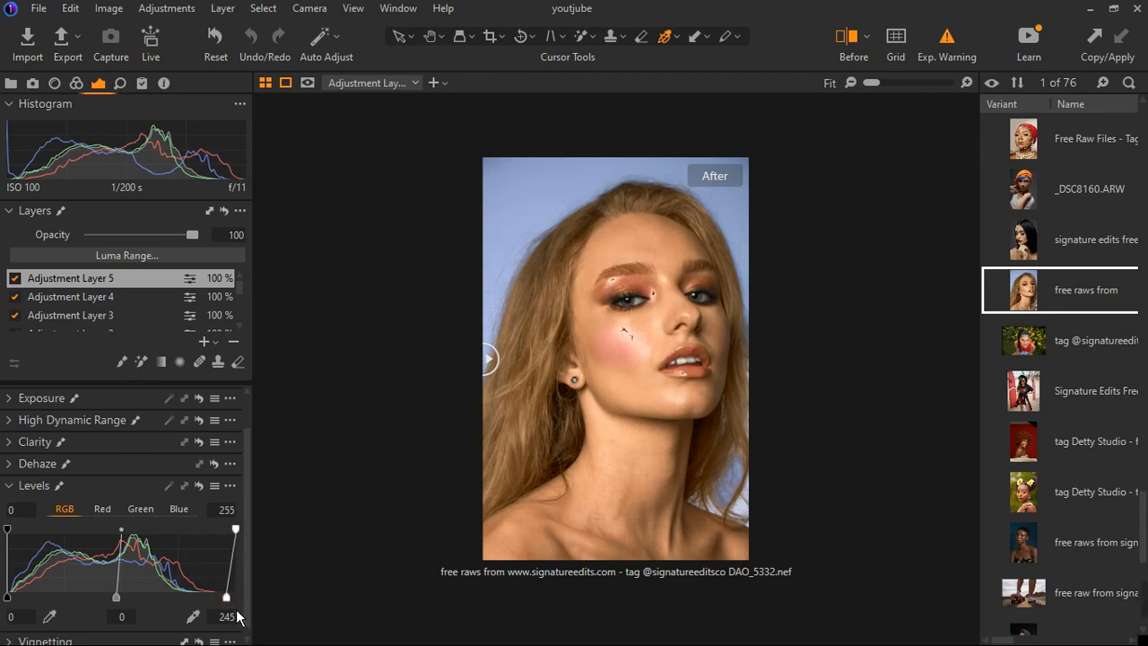
pyautogui.moveTo(237, 616); pyautogui.dragTo(241, 604)
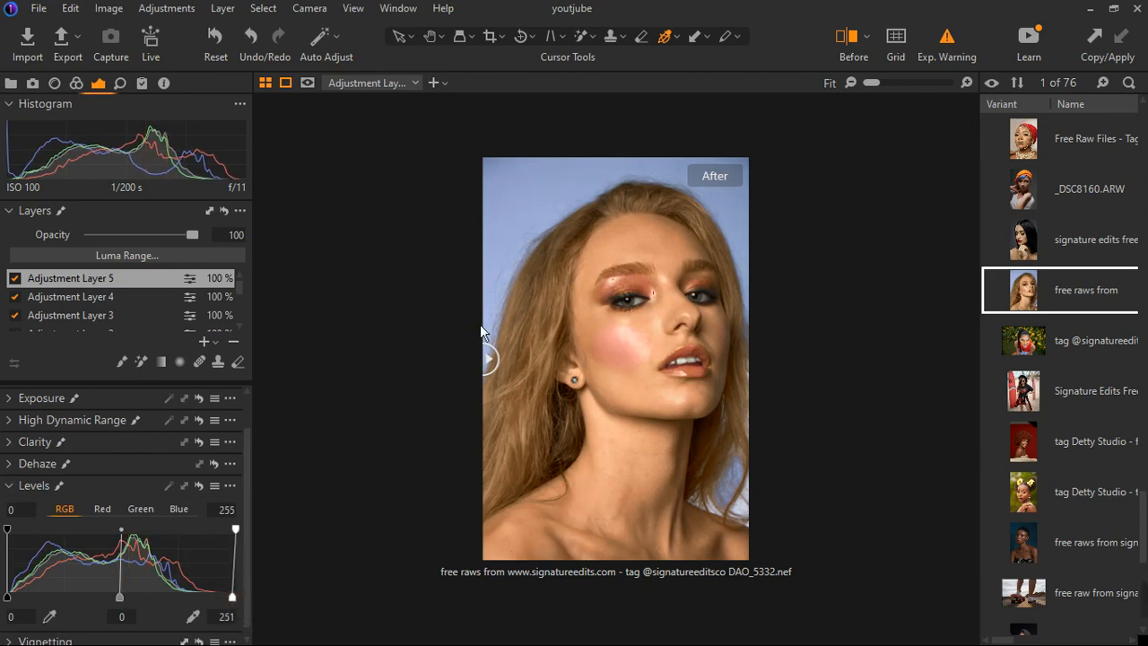
pyautogui.moveTo(481, 327); pyautogui.dragTo(396, 407)
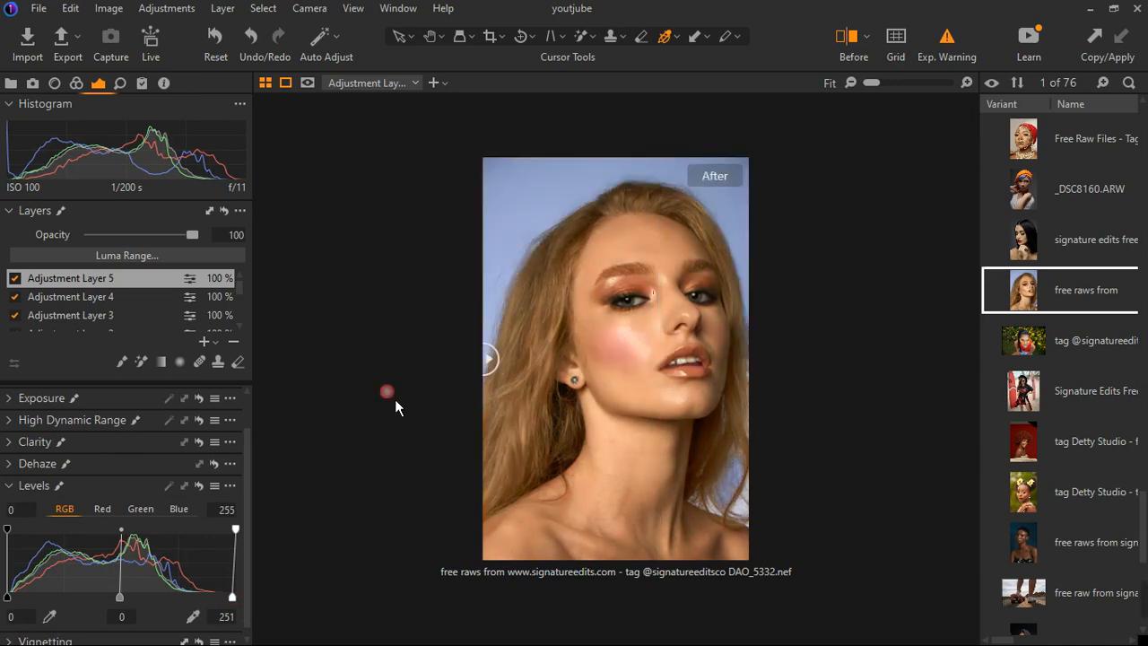